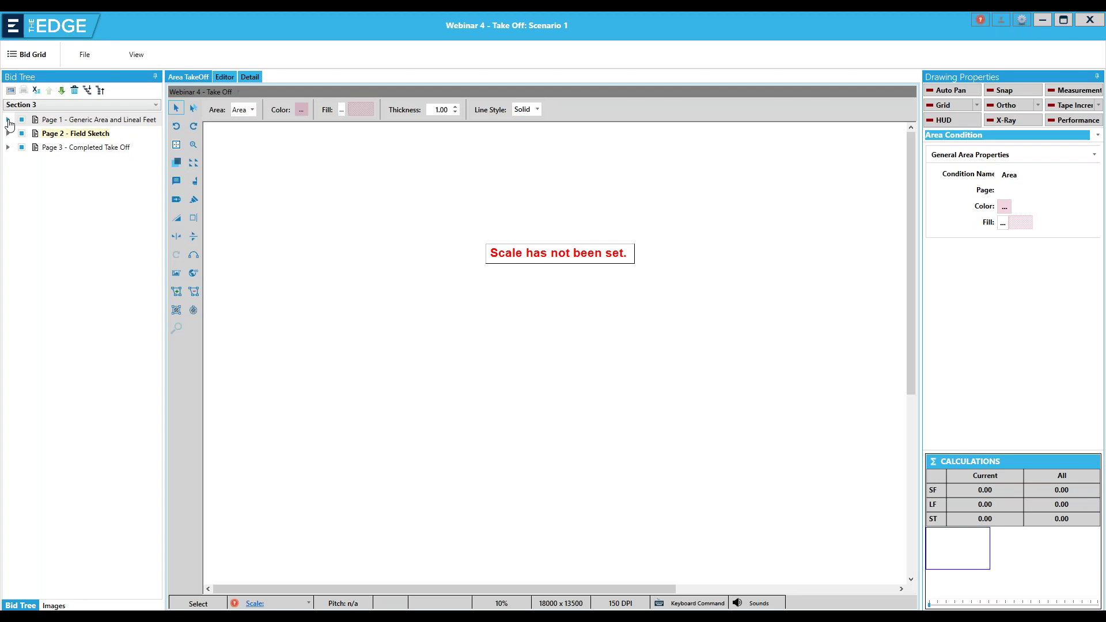
- Open Page 1, clear its image and assign Roof Drawing #3 instead
click(8, 120)
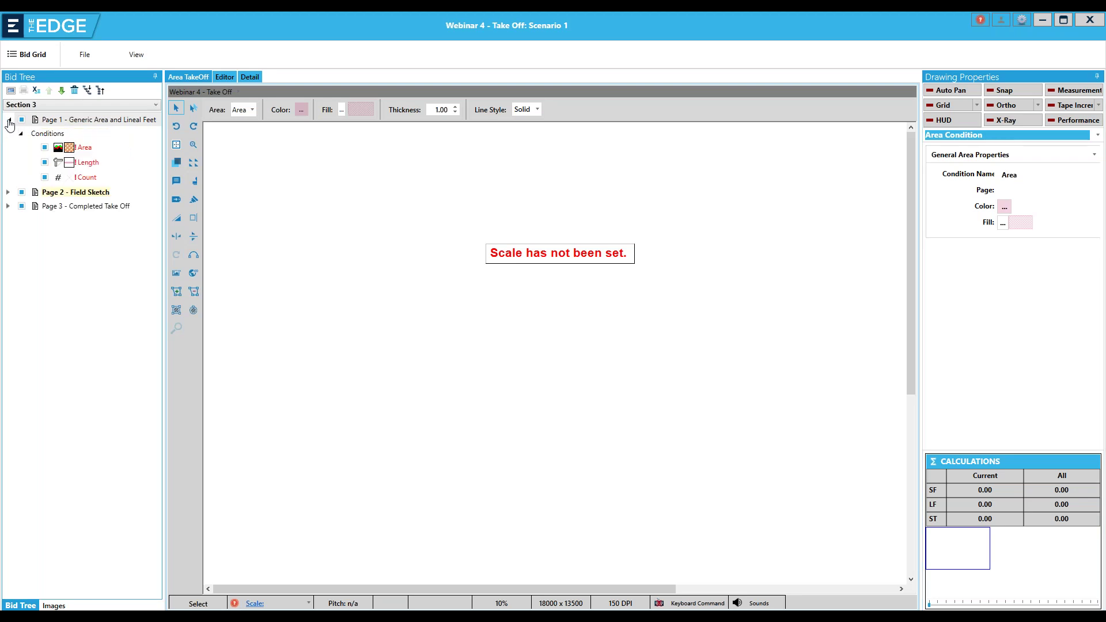
click(93, 125)
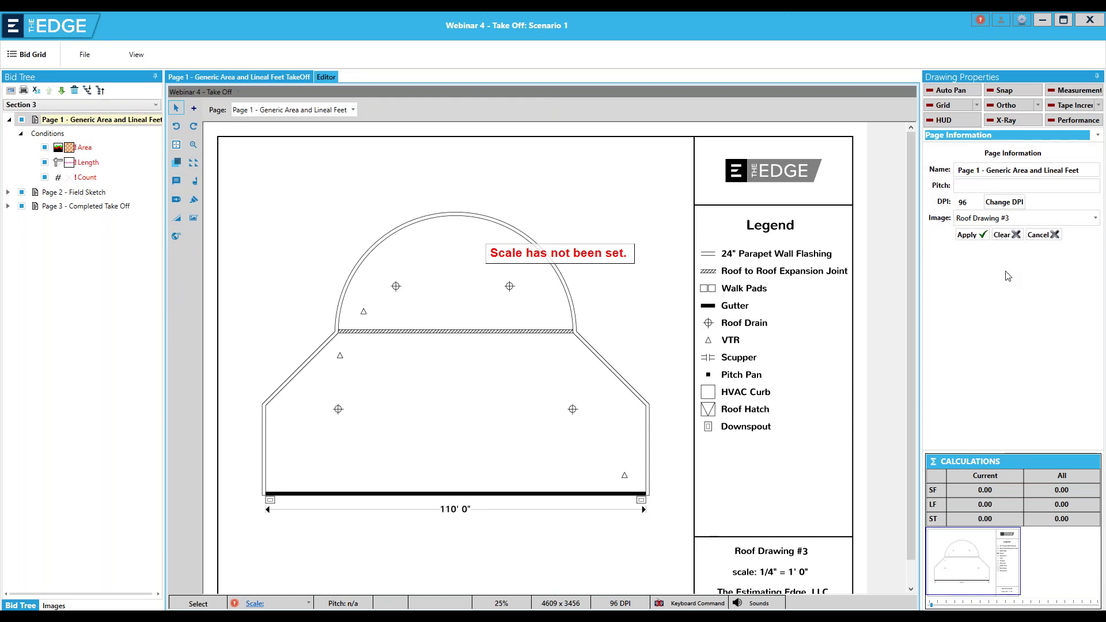
click(1005, 236)
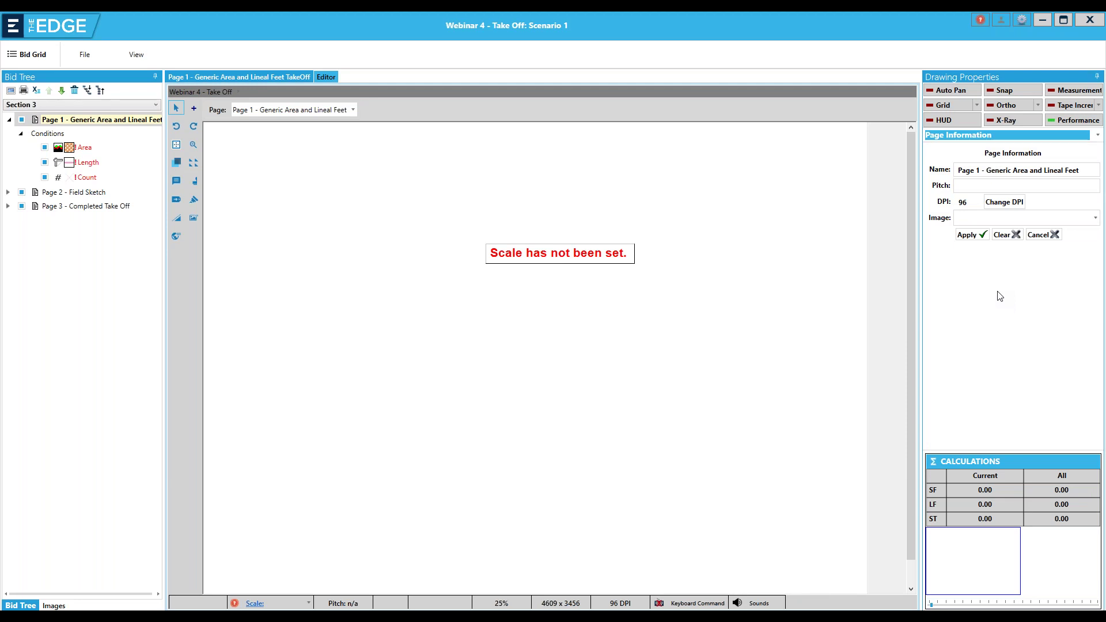
click(1095, 219)
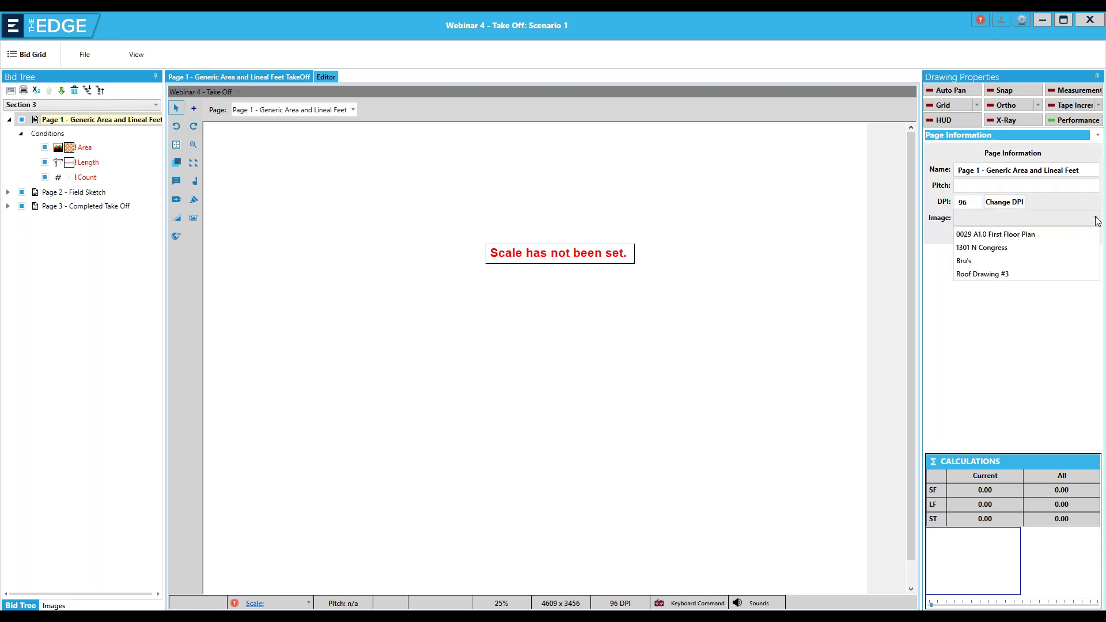
click(1000, 274)
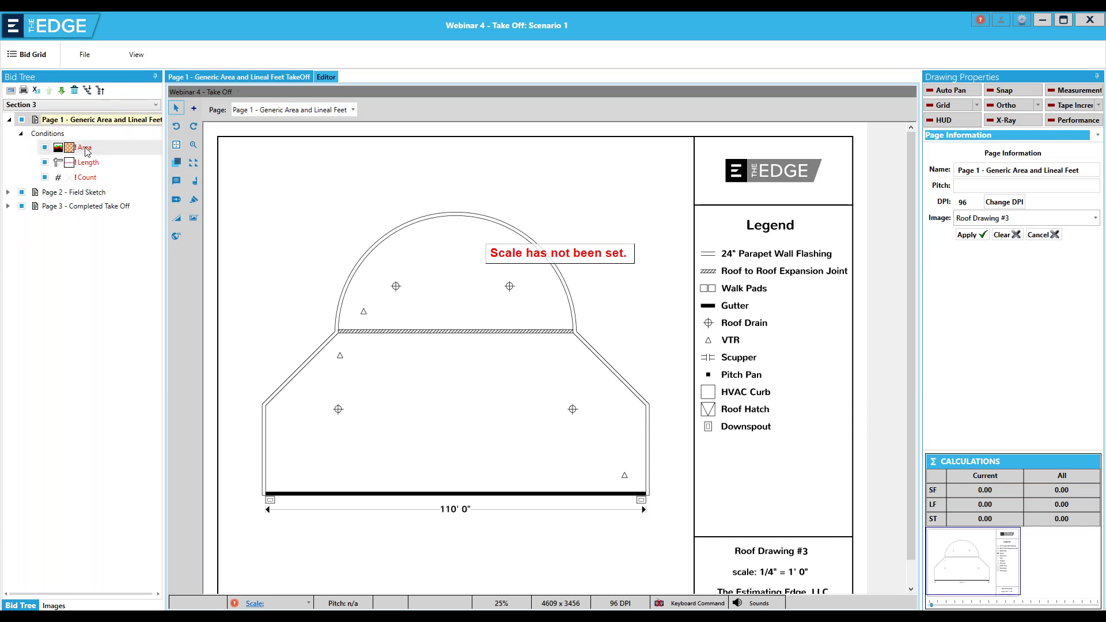
- Activate the Area condition and zoom in on Roof Drawing #3
click(86, 148)
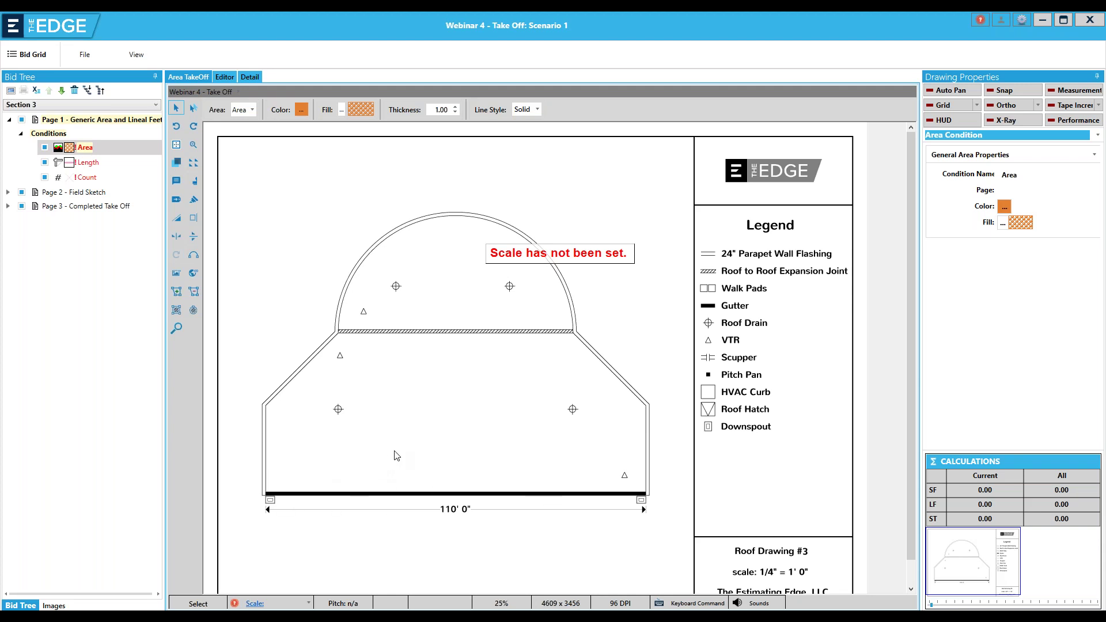
scroll(396, 456, up, 3)
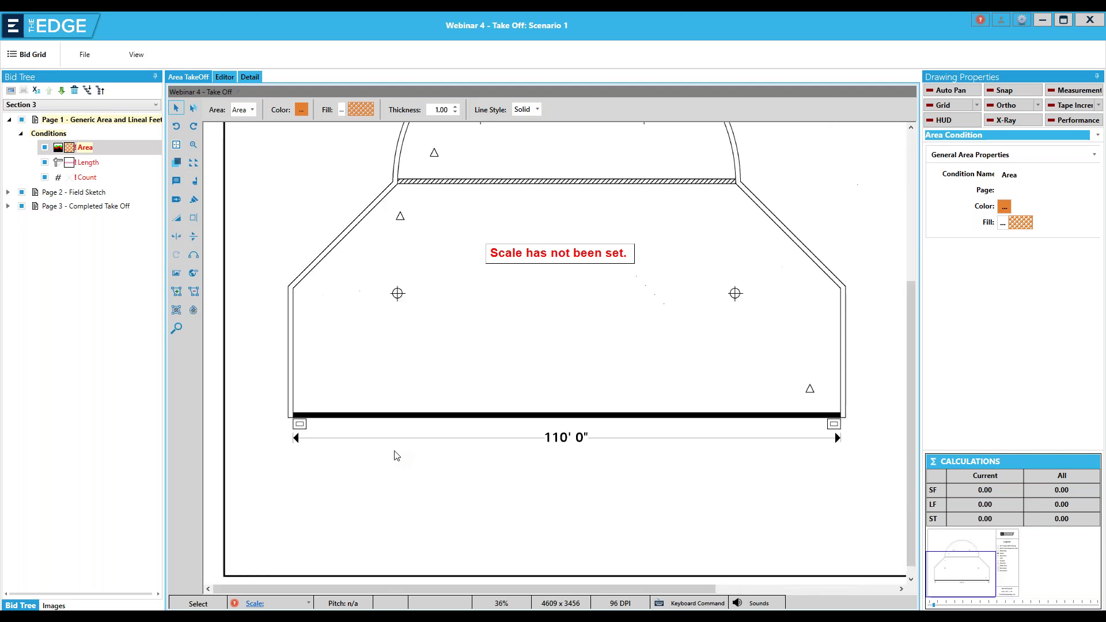
scroll(535, 456, down, 2)
scroll(543, 457, up, 1)
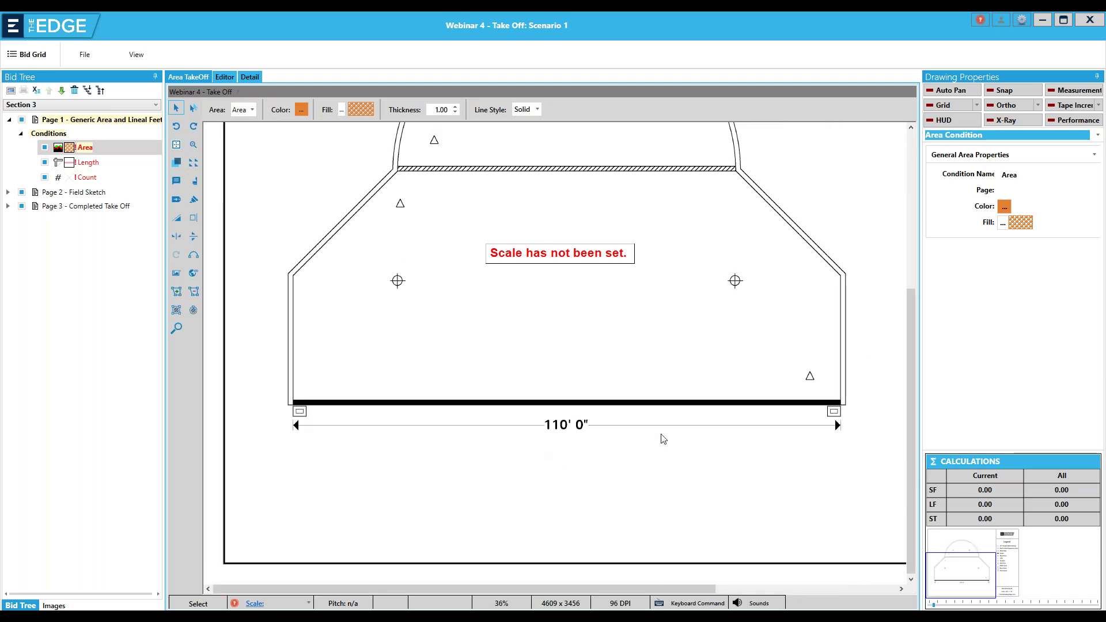
- Calibrate the page scale to 1"=4.00' from the drawing's 110' 0" dimension line
click(255, 604)
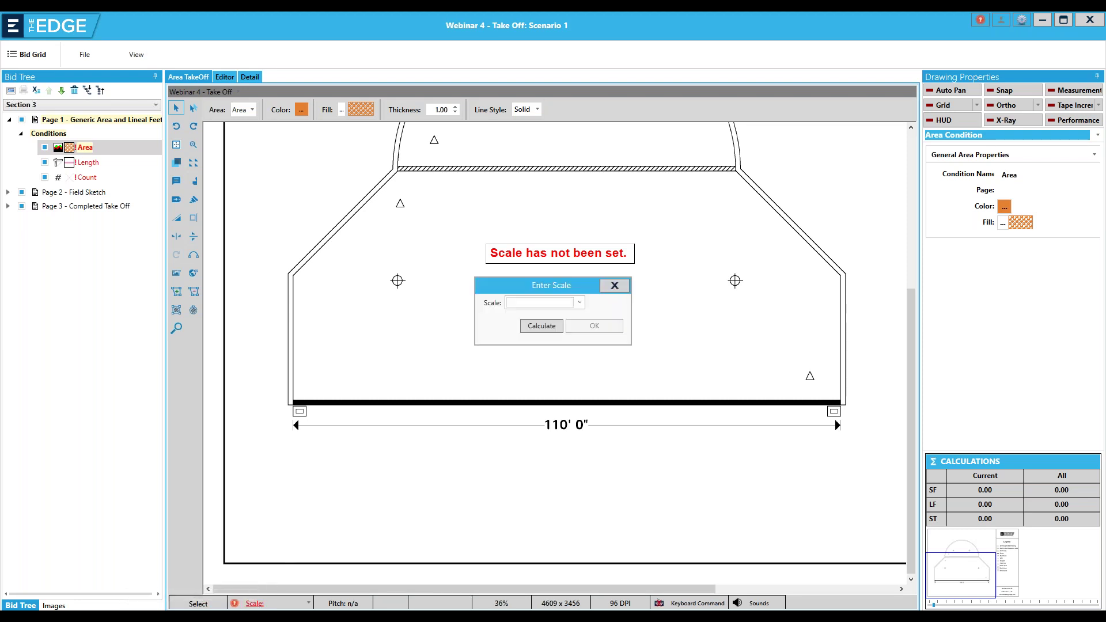
click(541, 326)
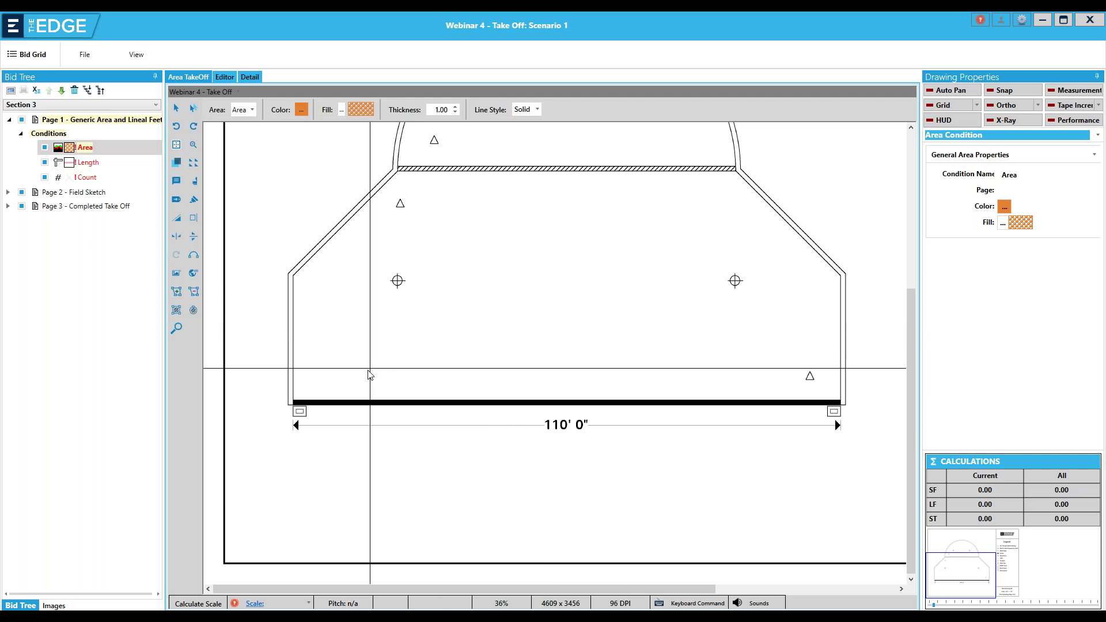
click(294, 427)
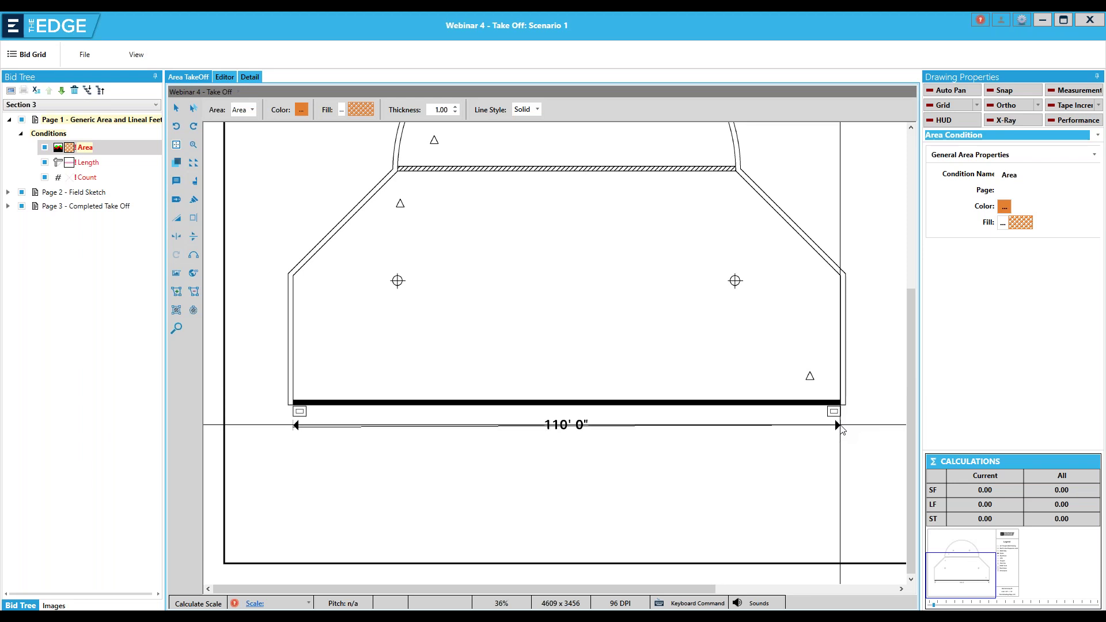
click(840, 426)
double_click(560, 296)
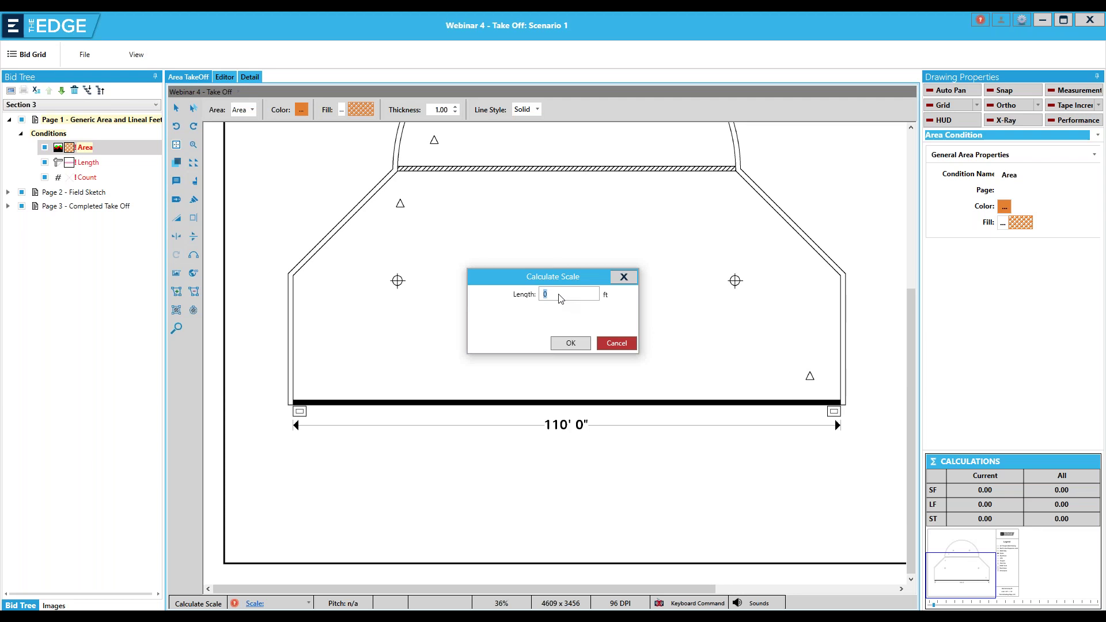
text(11)
click(570, 344)
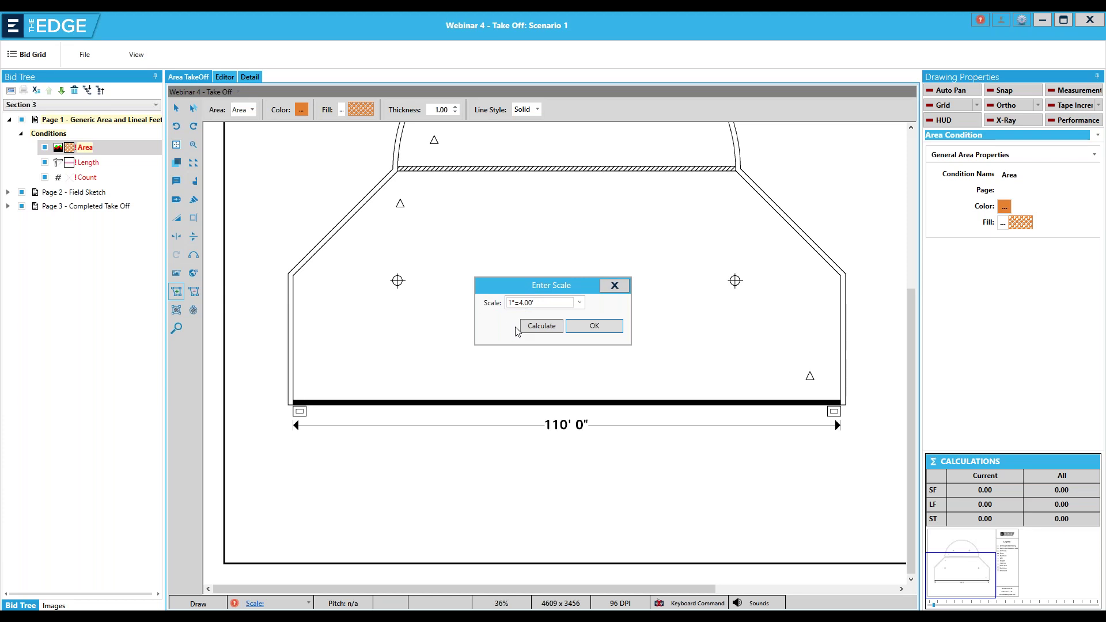
click(594, 326)
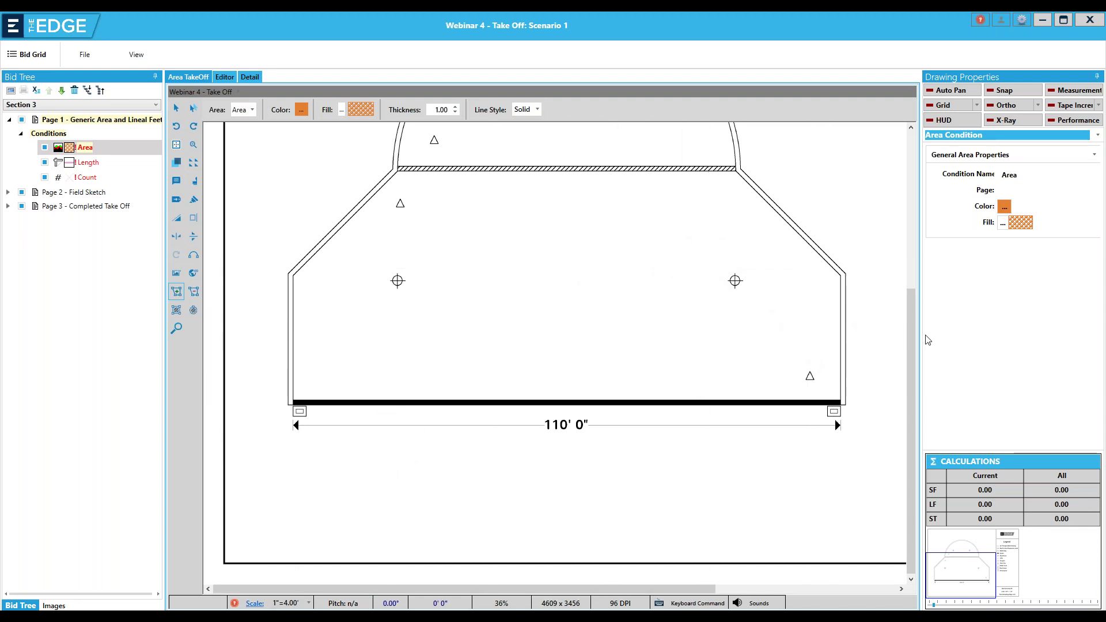
- Trace the roof outline up the left wall, over the arched top as an arc, down to the bottom-right corner
drag(912, 338, 912, 249)
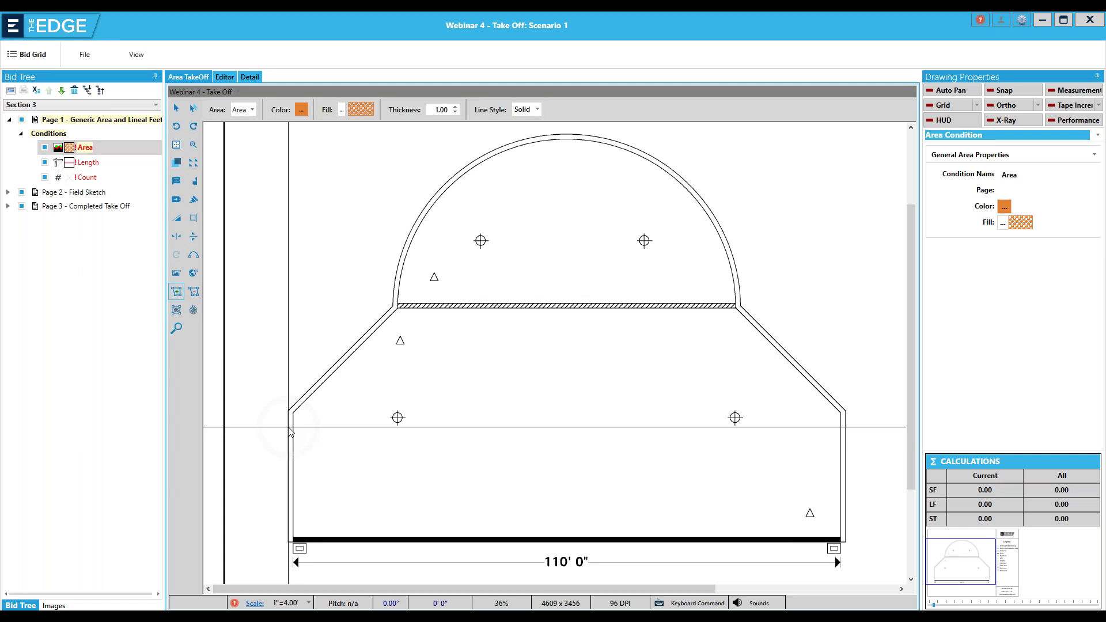
click(290, 545)
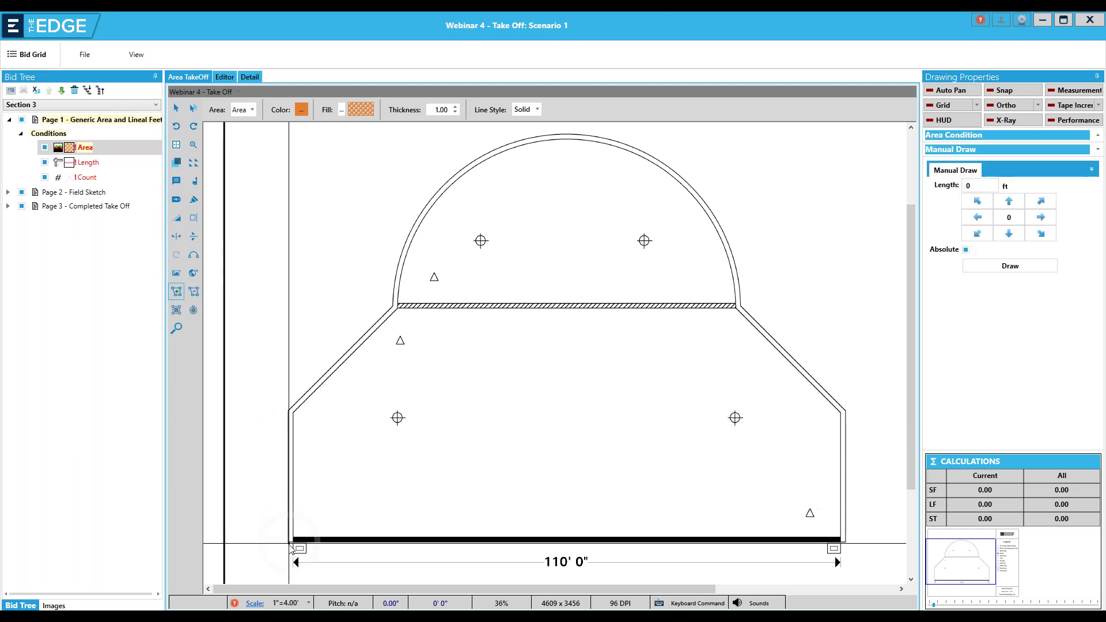
click(288, 413)
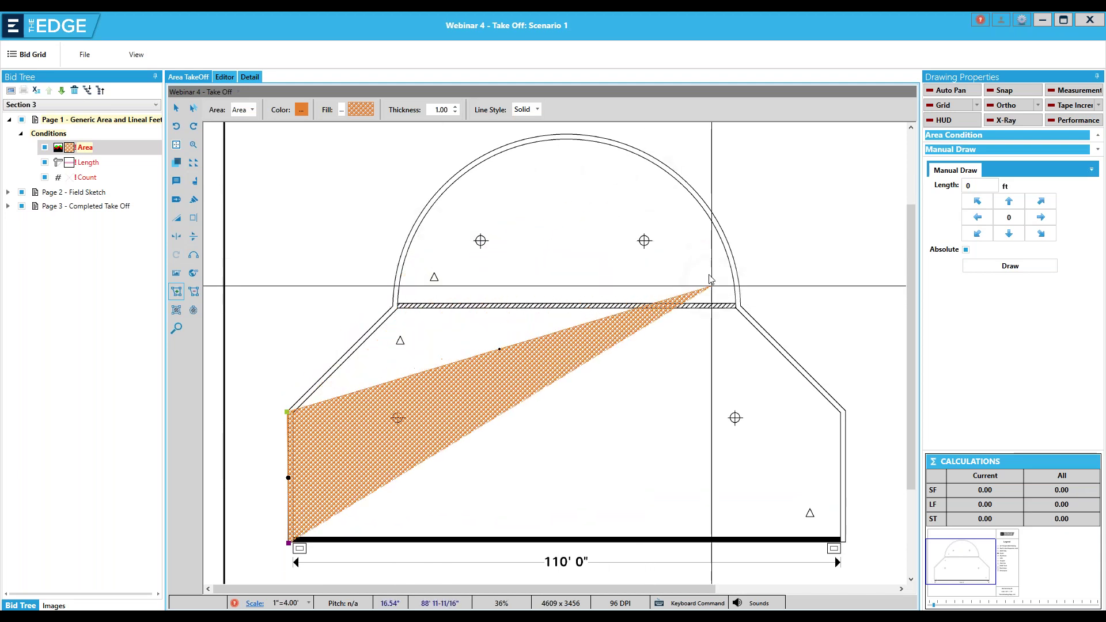
click(393, 306)
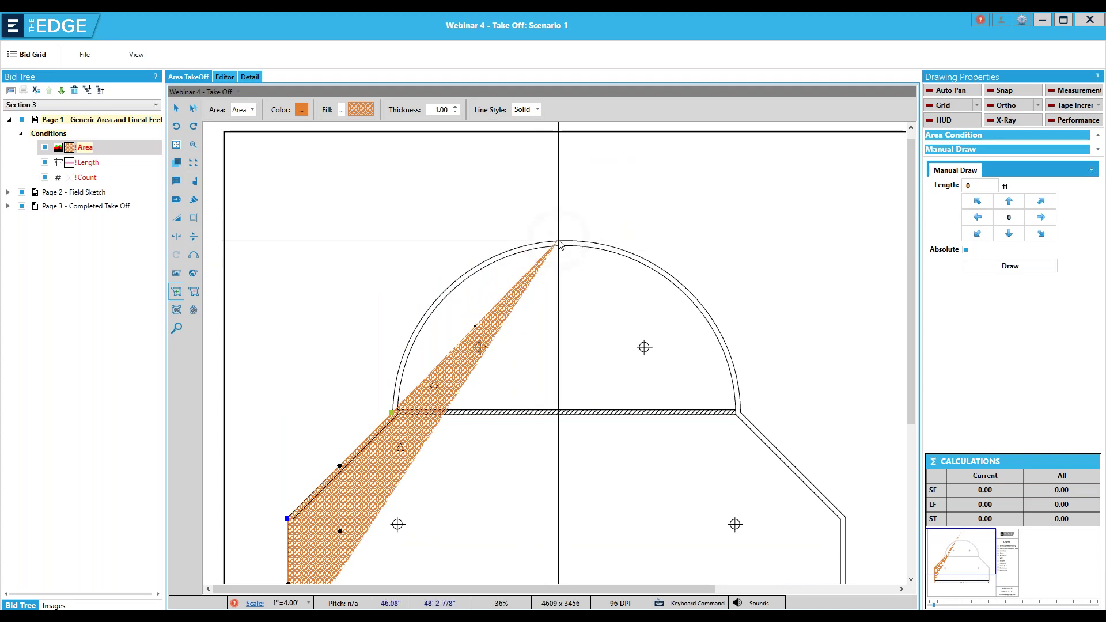
click(613, 247)
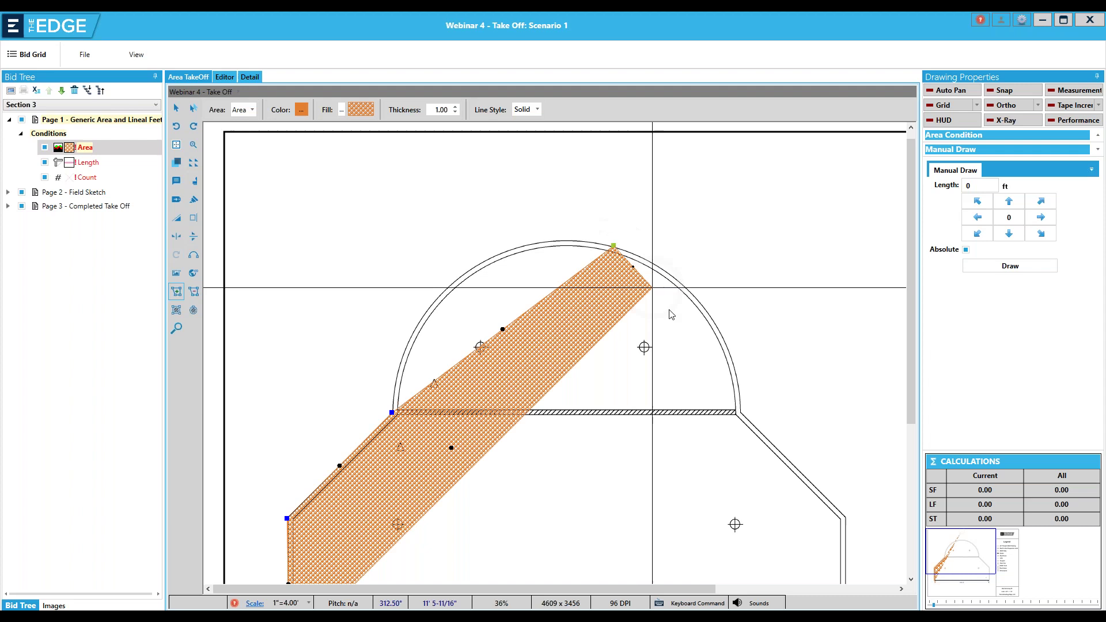
click(744, 417)
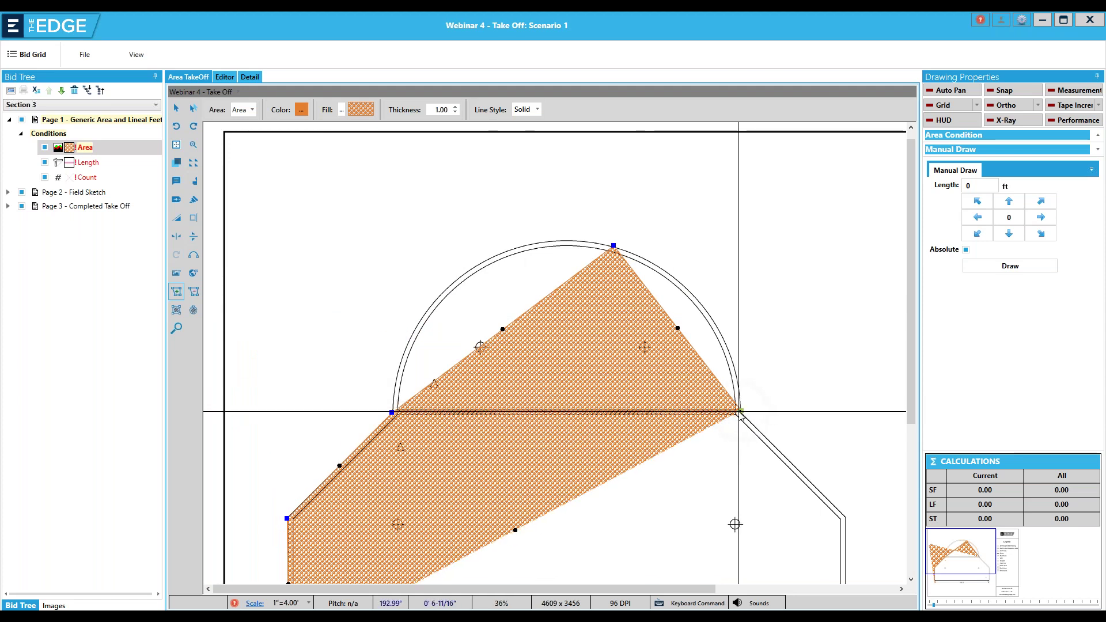
key(k)
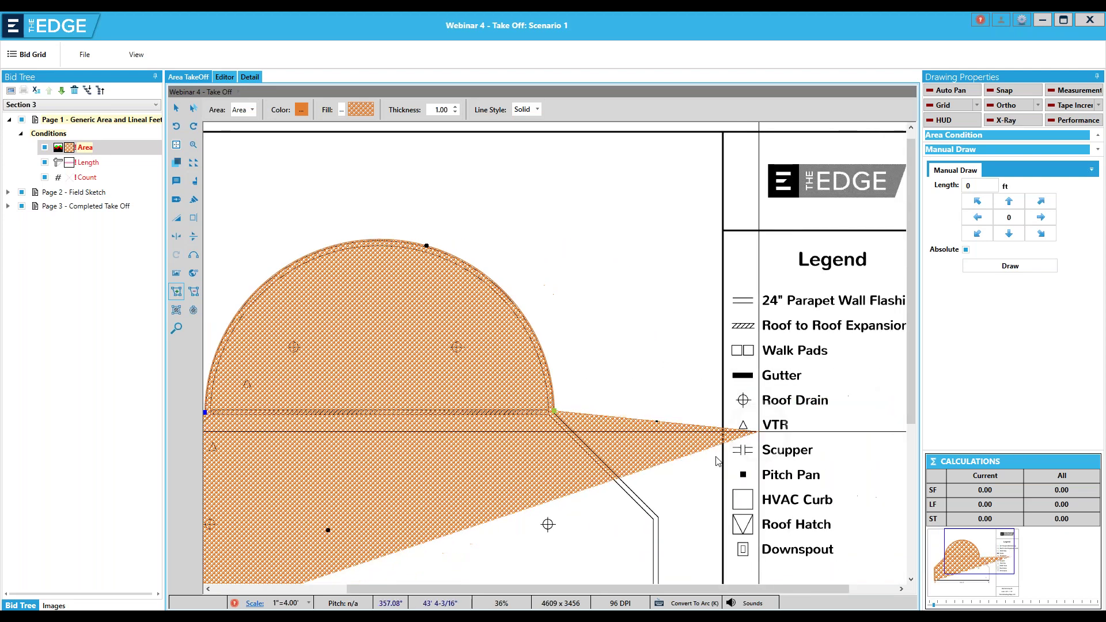
scroll(717, 461, down, 2)
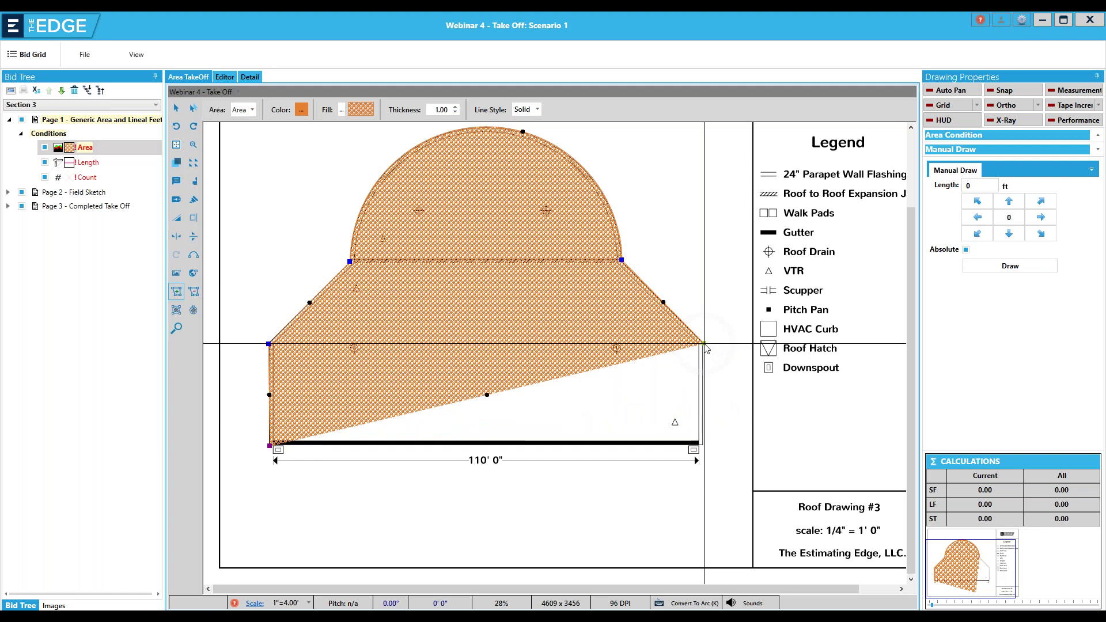
click(703, 345)
click(704, 445)
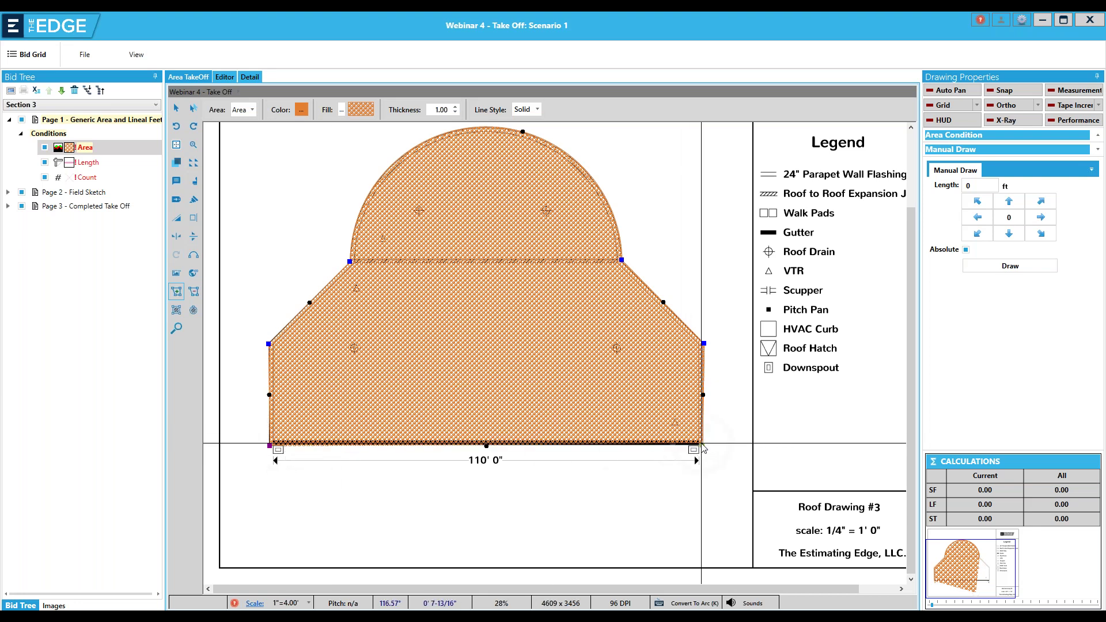
- Close the roof area at 6,820.56 SF, then turn on Deduct and Ortho and begin a deduct rectangle
double_click(702, 447)
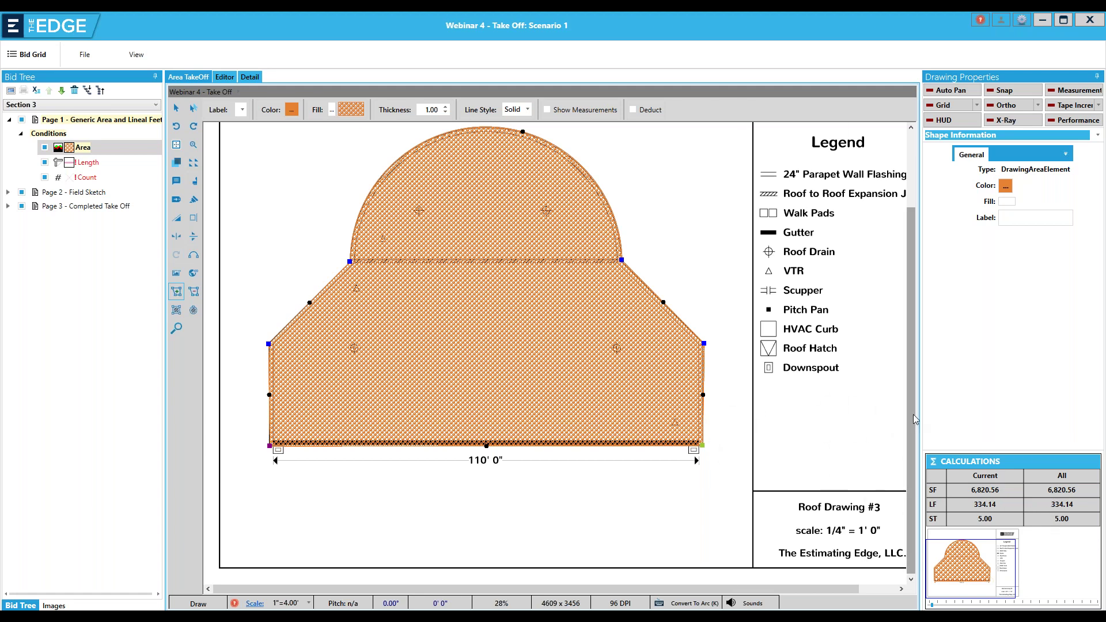
scroll(913, 413, up, 1)
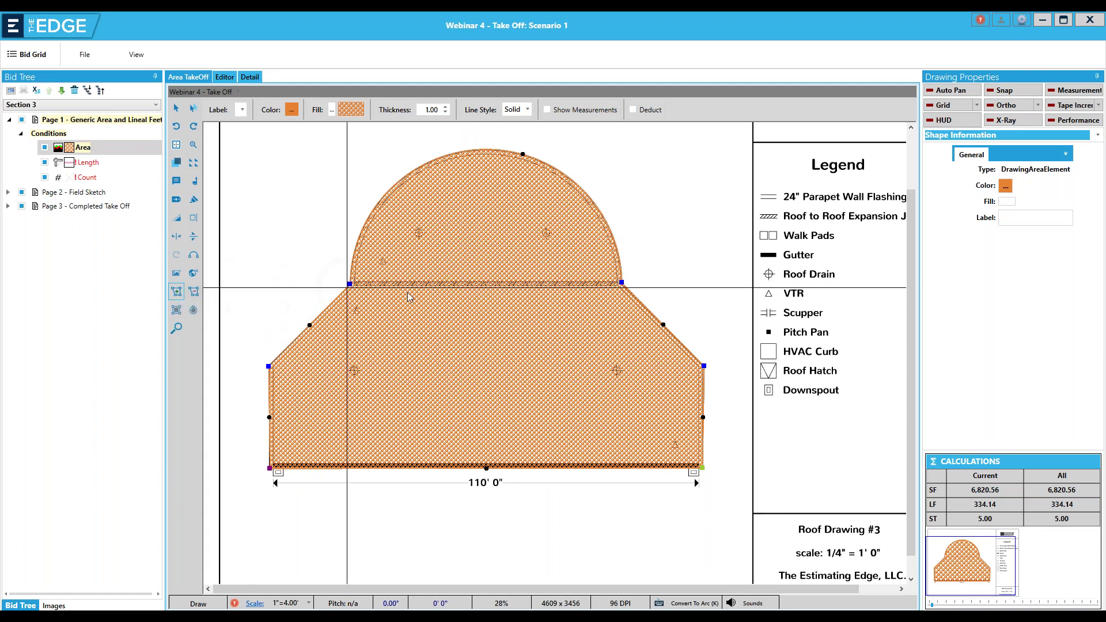
click(194, 293)
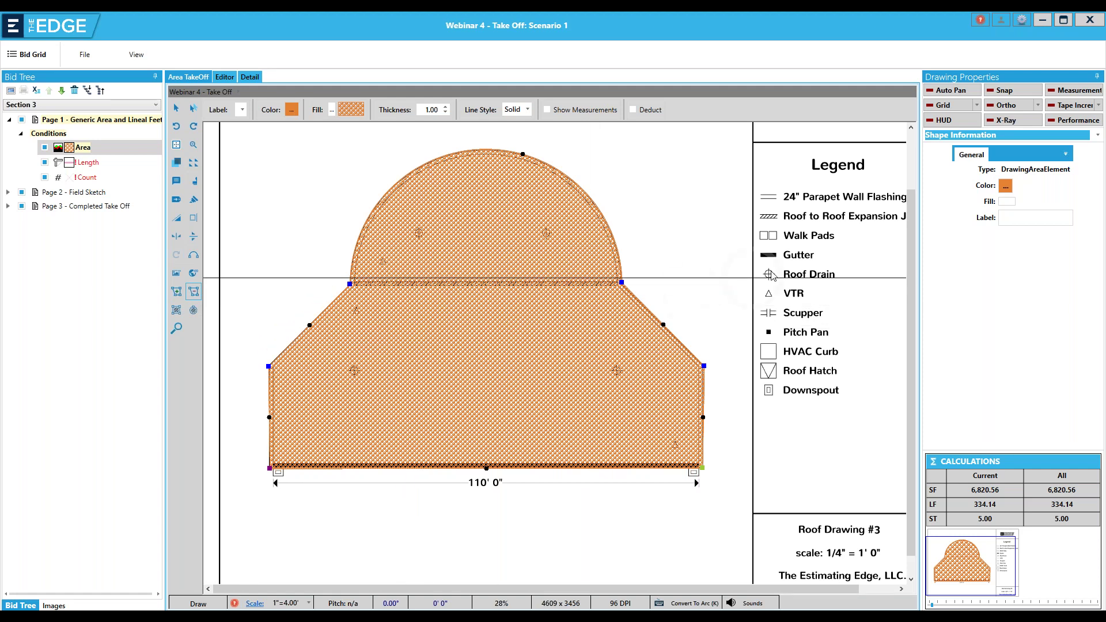
click(1000, 106)
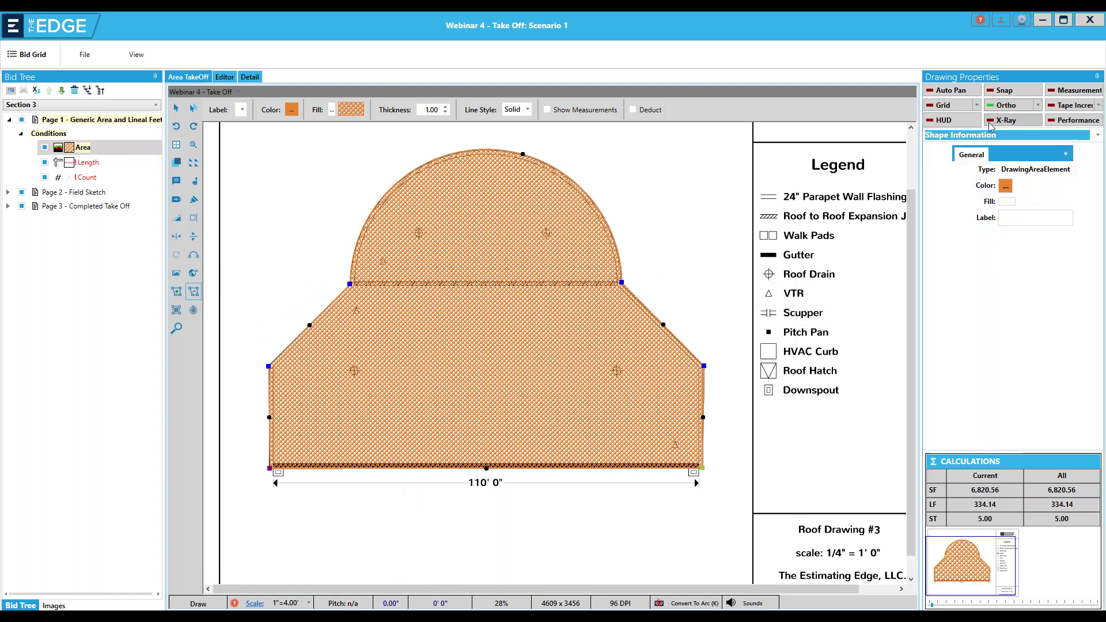
click(400, 330)
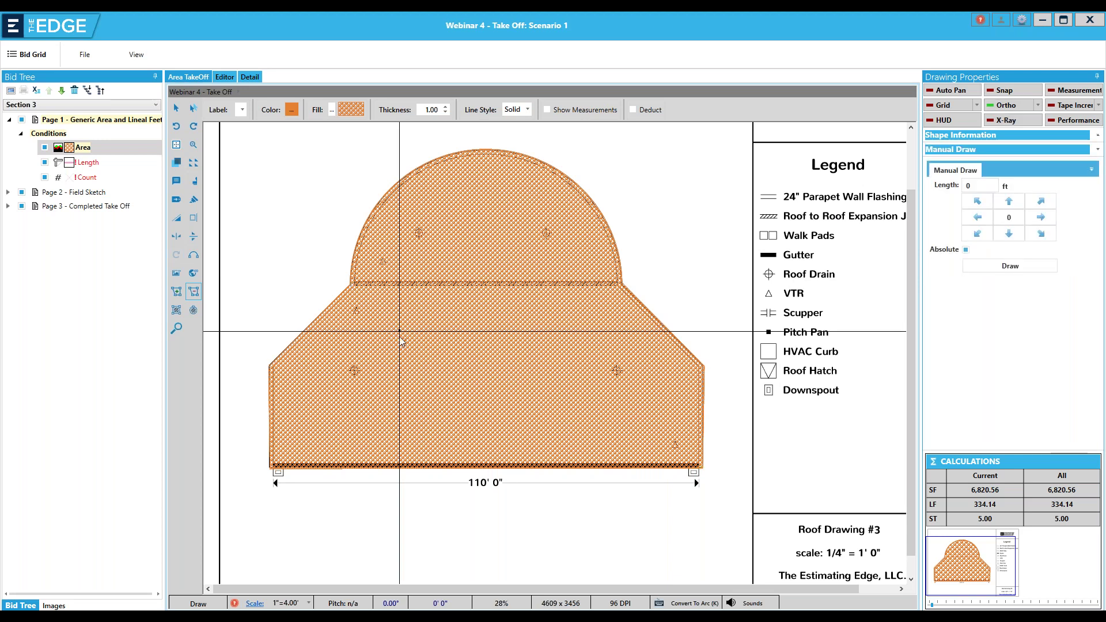
- Complete a rectangular deduct of -640.90 SF inside the roof area, leaving 6,179.66 SF
click(399, 397)
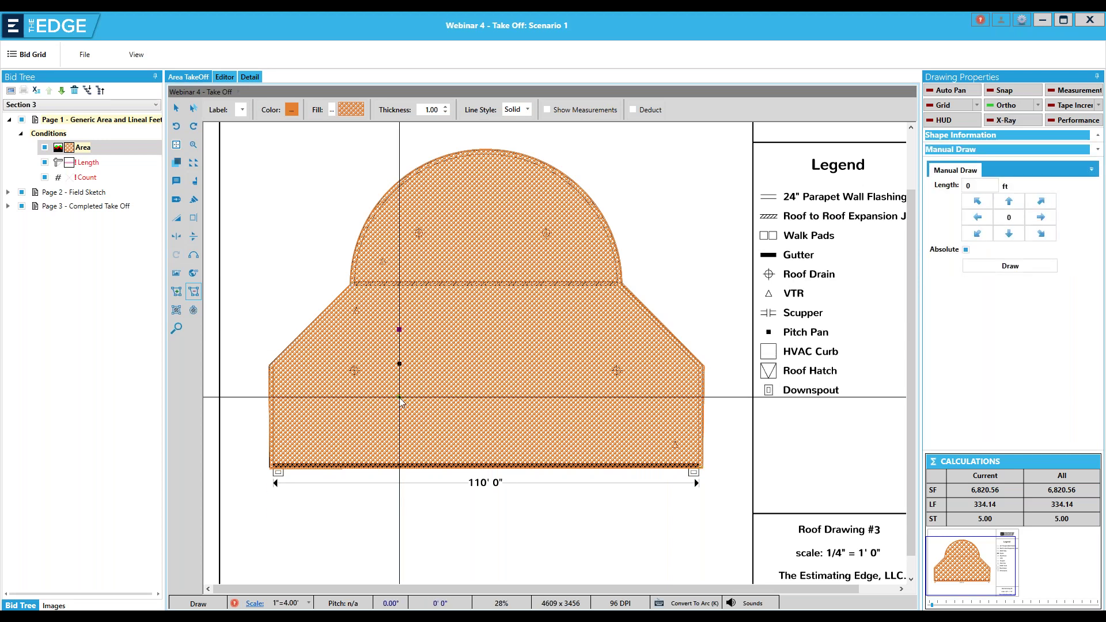
click(540, 394)
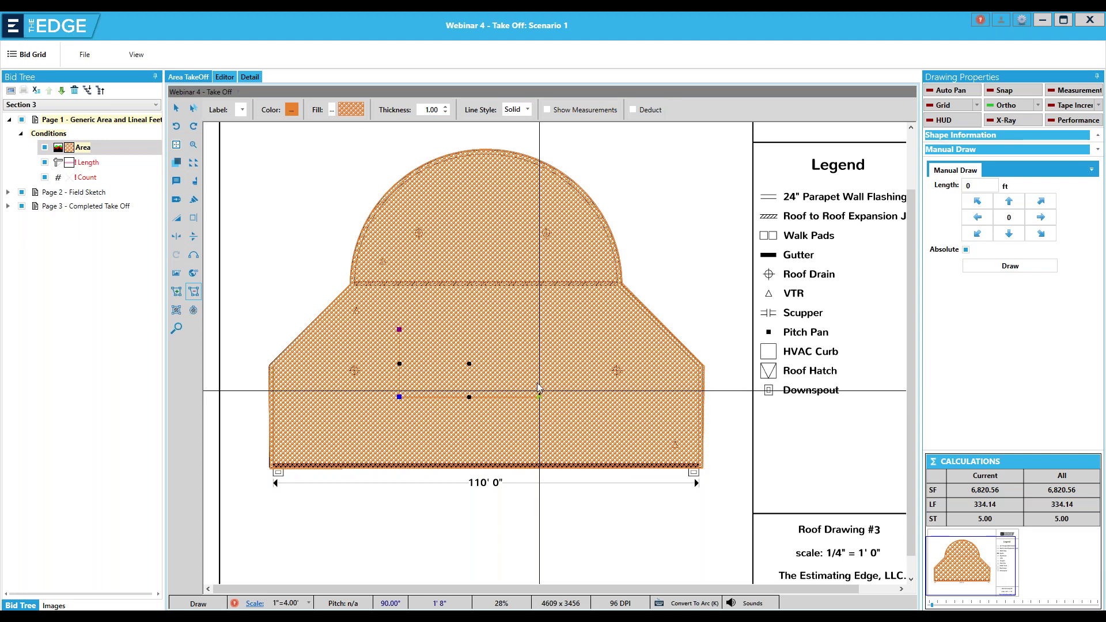
click(532, 329)
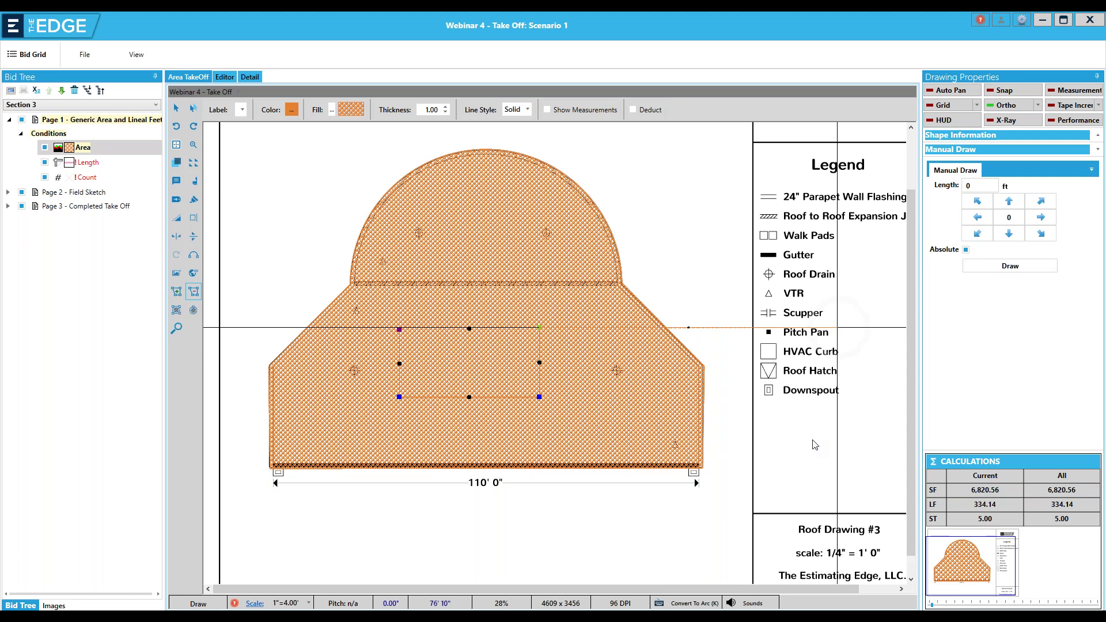
right_click(585, 392)
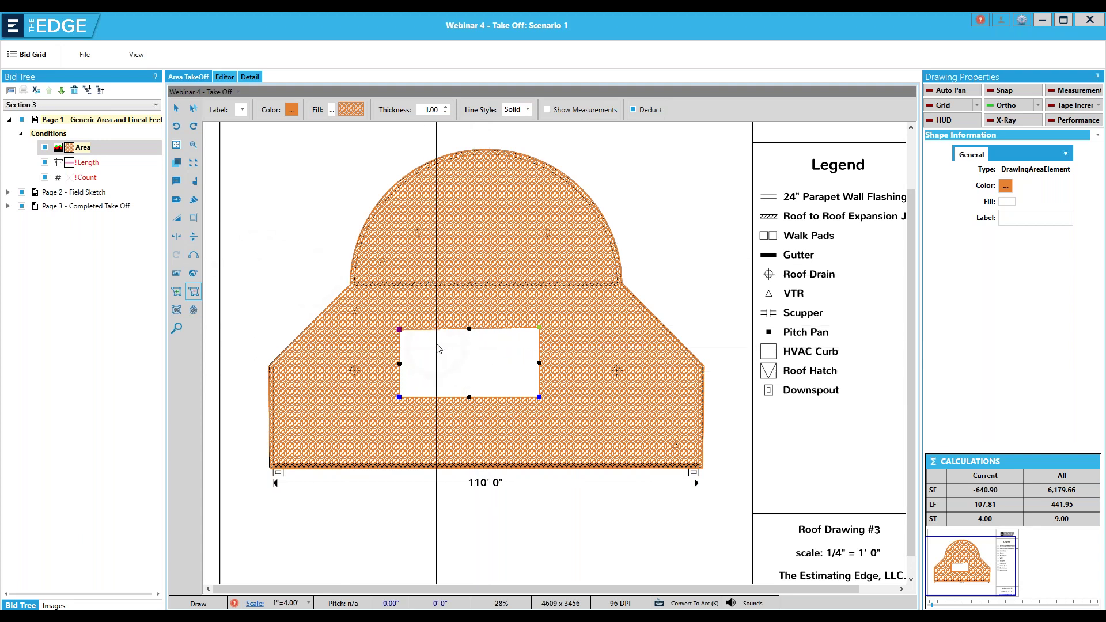
- Move the -640.90 SF deduct rectangle up into the roof's semicircular dome
click(177, 111)
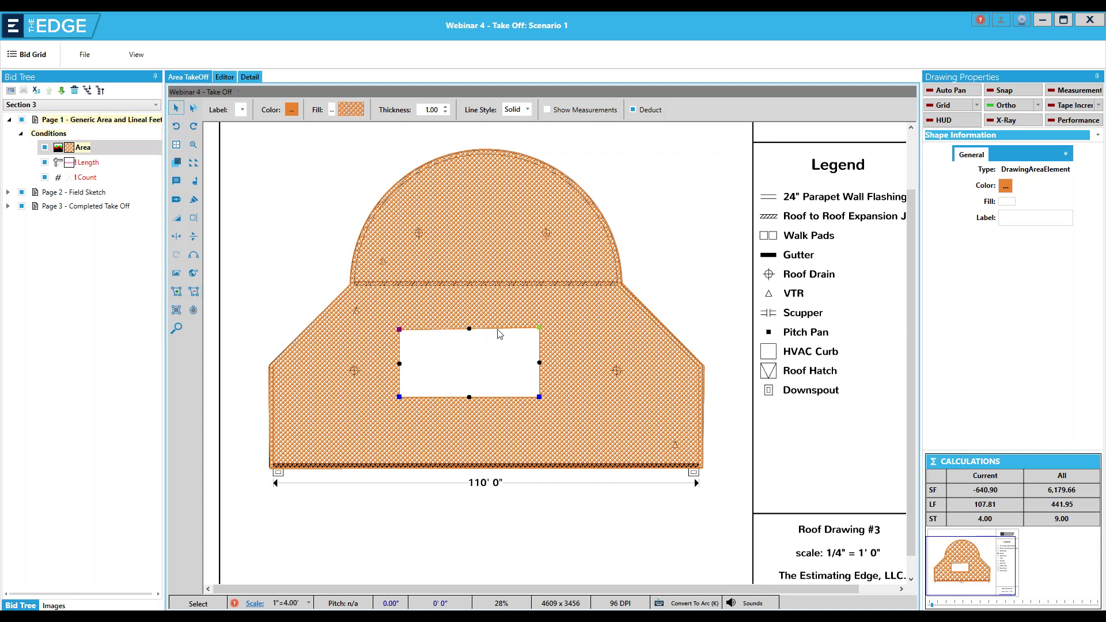
drag(498, 334, 510, 194)
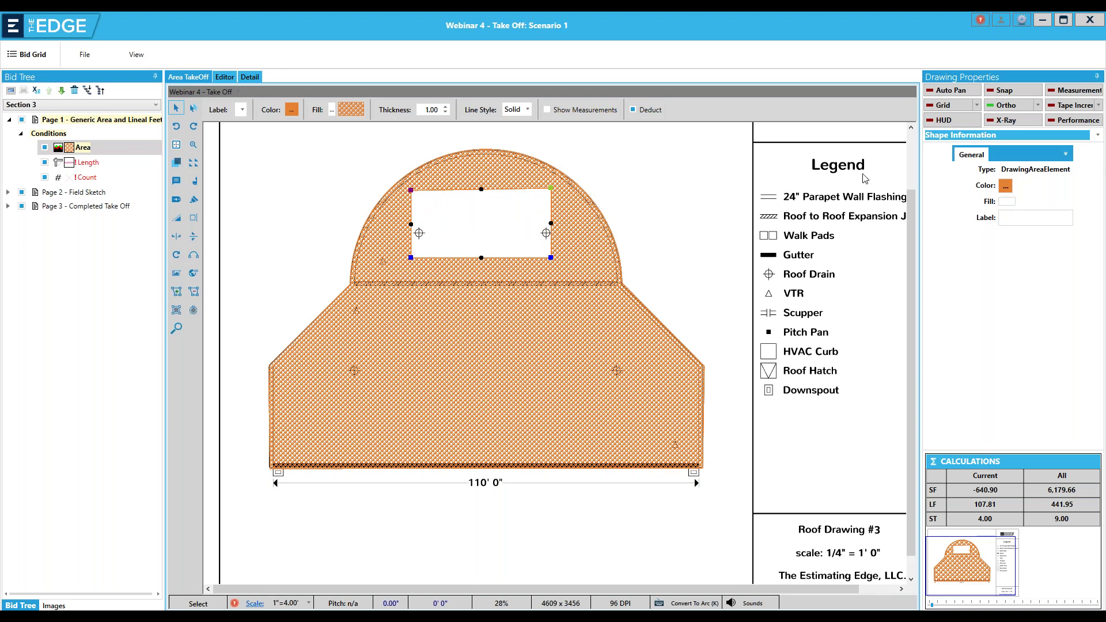
- Toggle Measurement and nudge the orange area and white deduct shapes into place within the dome
click(1059, 91)
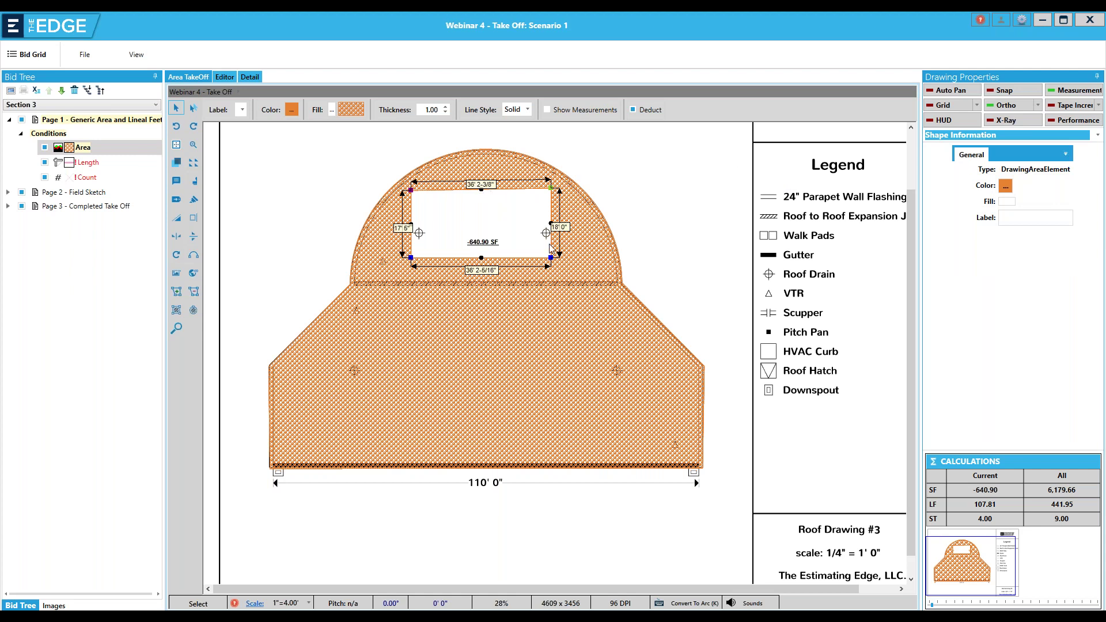
click(514, 196)
drag(512, 197, 510, 196)
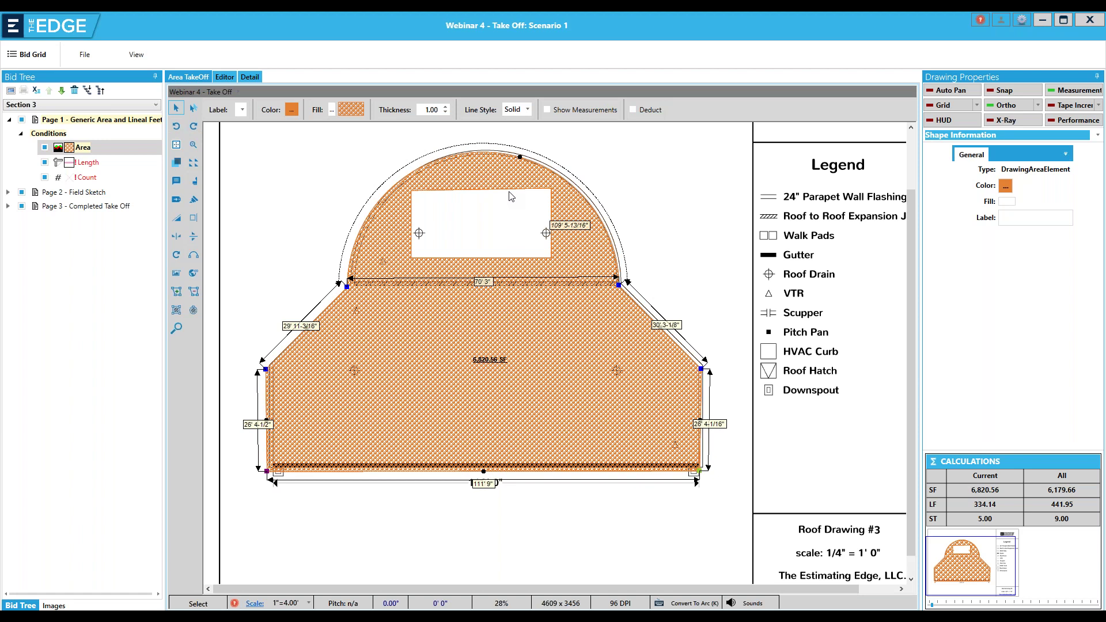
click(511, 257)
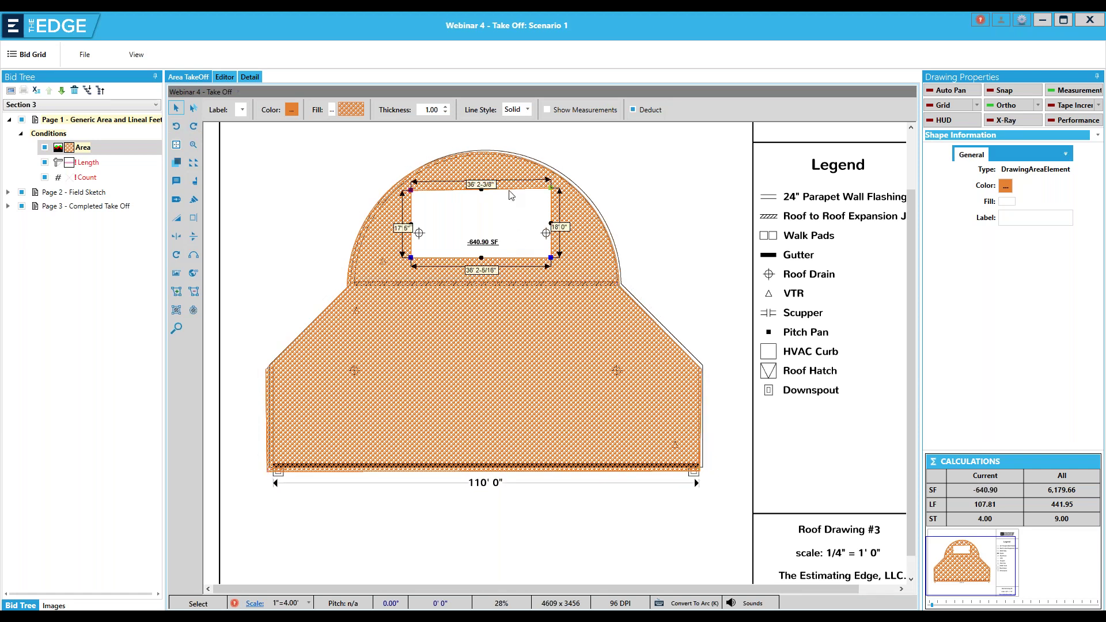
drag(509, 195, 511, 201)
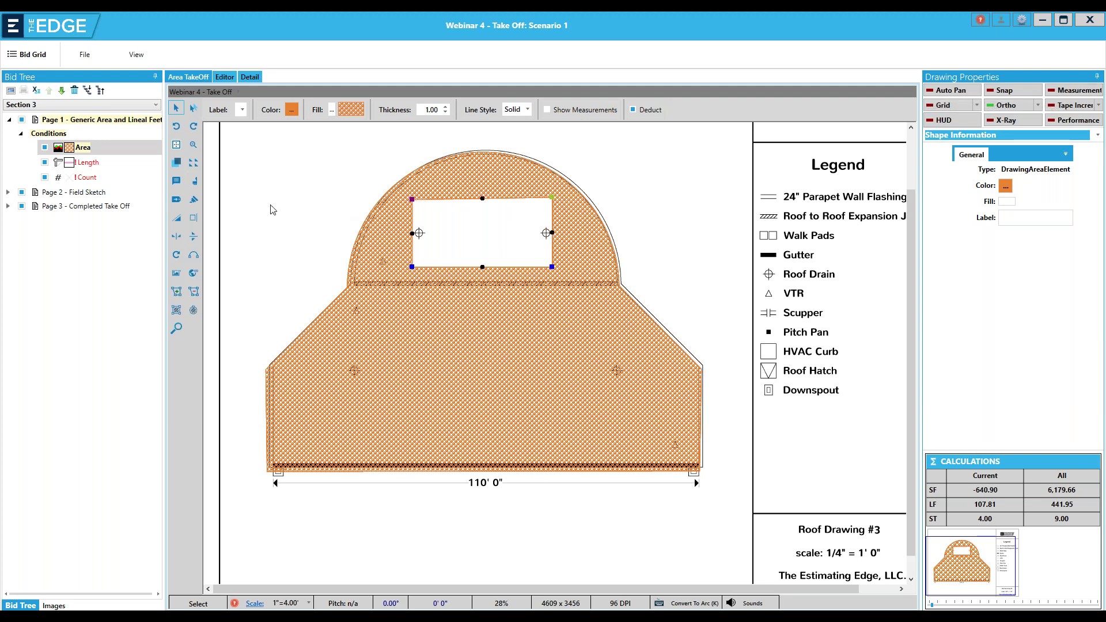
click(177, 219)
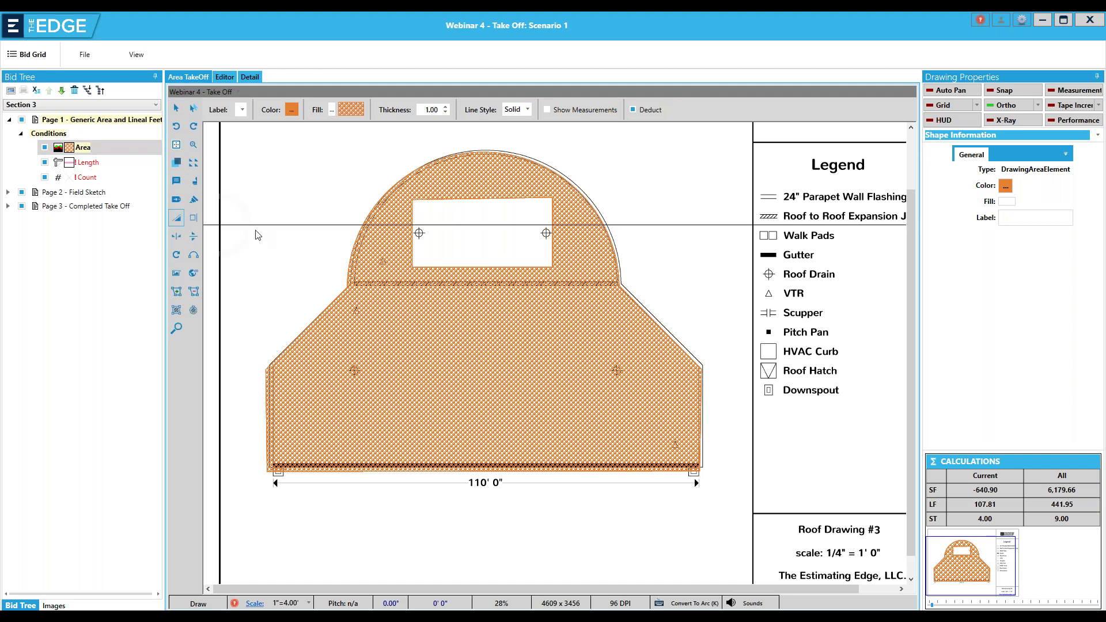
- Draw a measured line from the left roof drain to the right roof drain
click(418, 234)
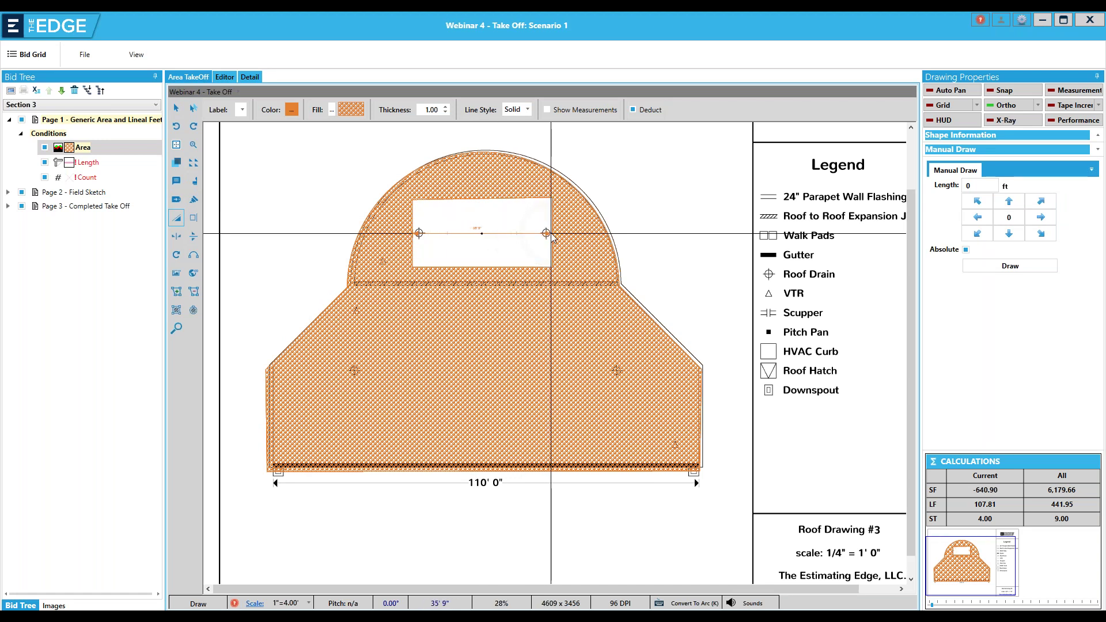
click(551, 236)
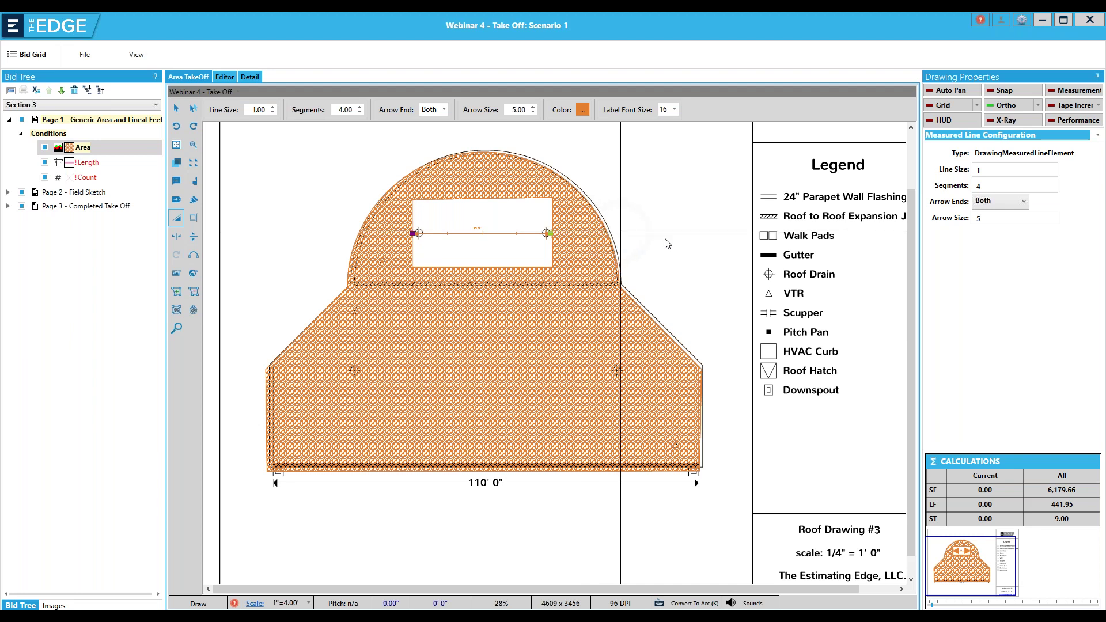
- Zoom in and set the measured line's label font size to 28
scroll(669, 256, up, 1)
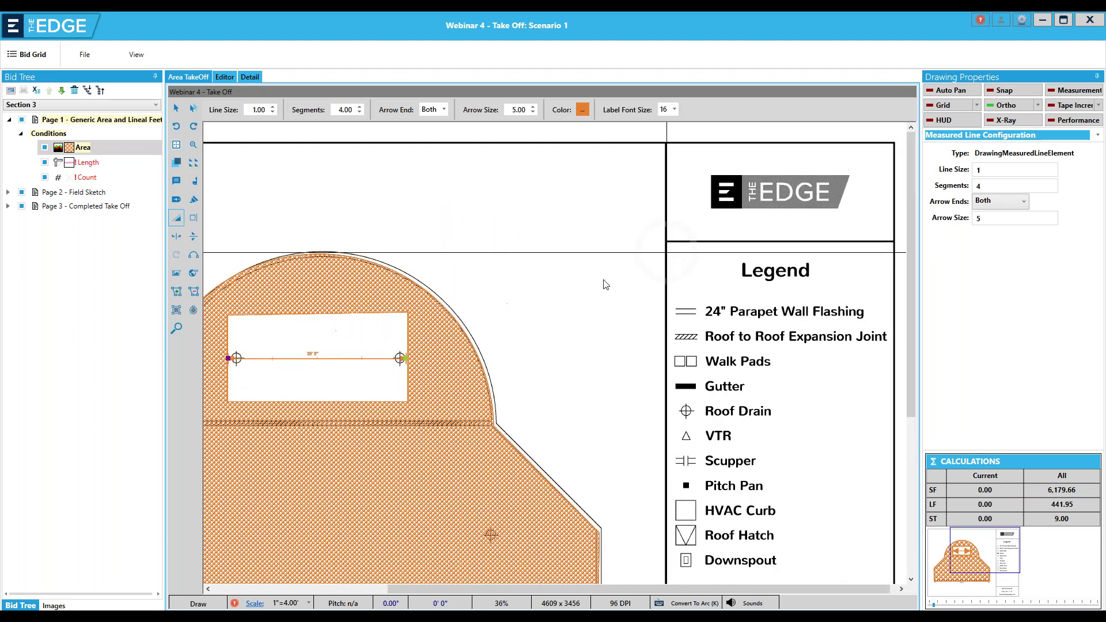
scroll(316, 328, up, 2)
scroll(556, 363, up, 1)
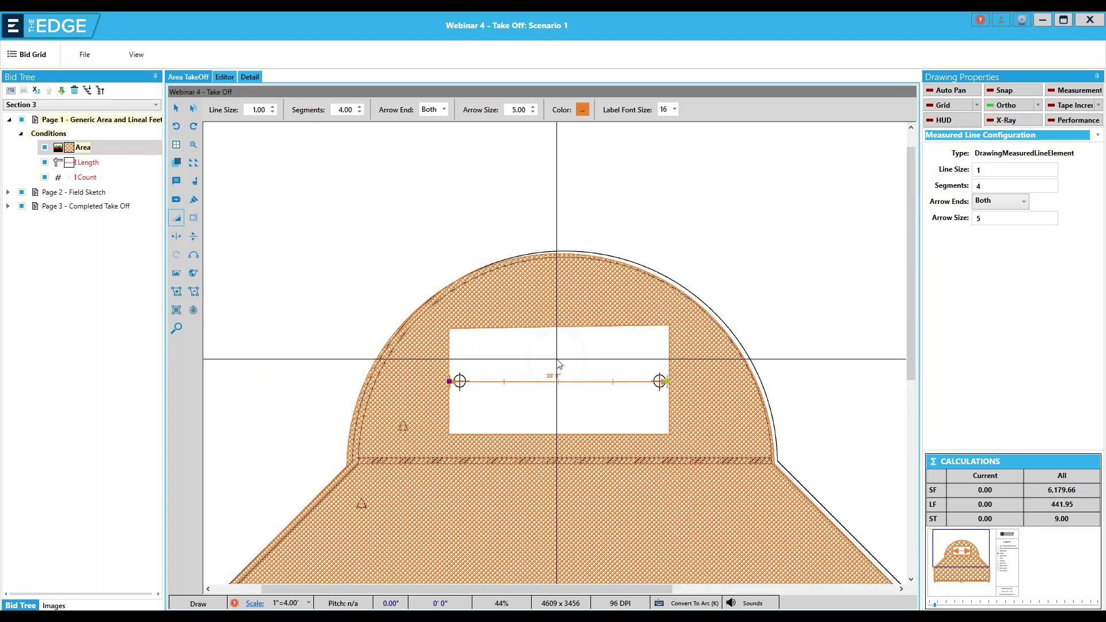
scroll(557, 364, up, 3)
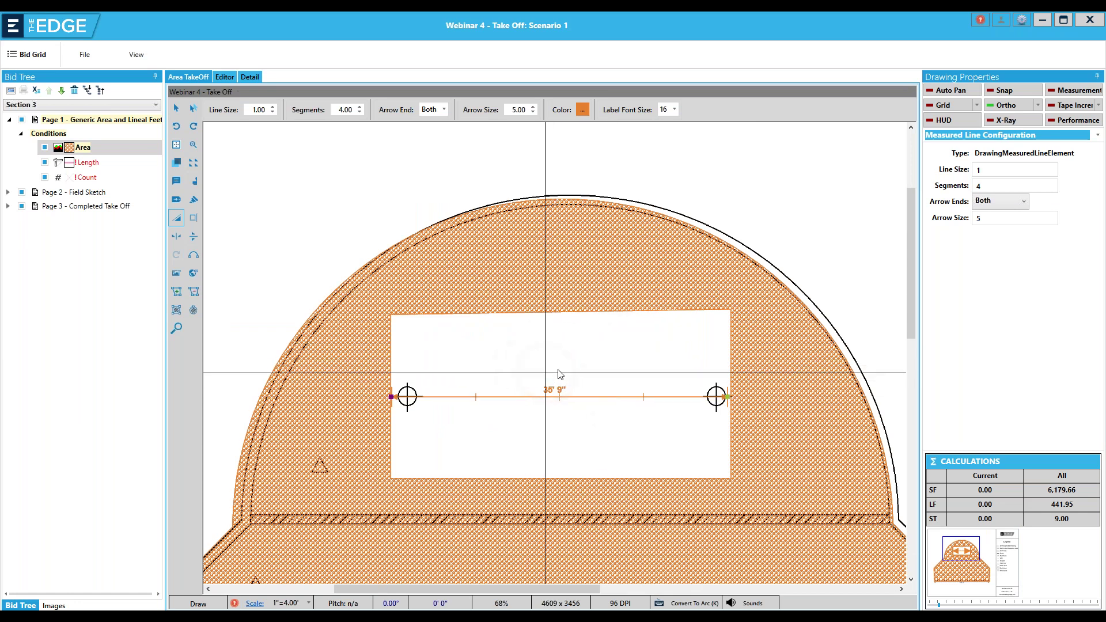
click(674, 110)
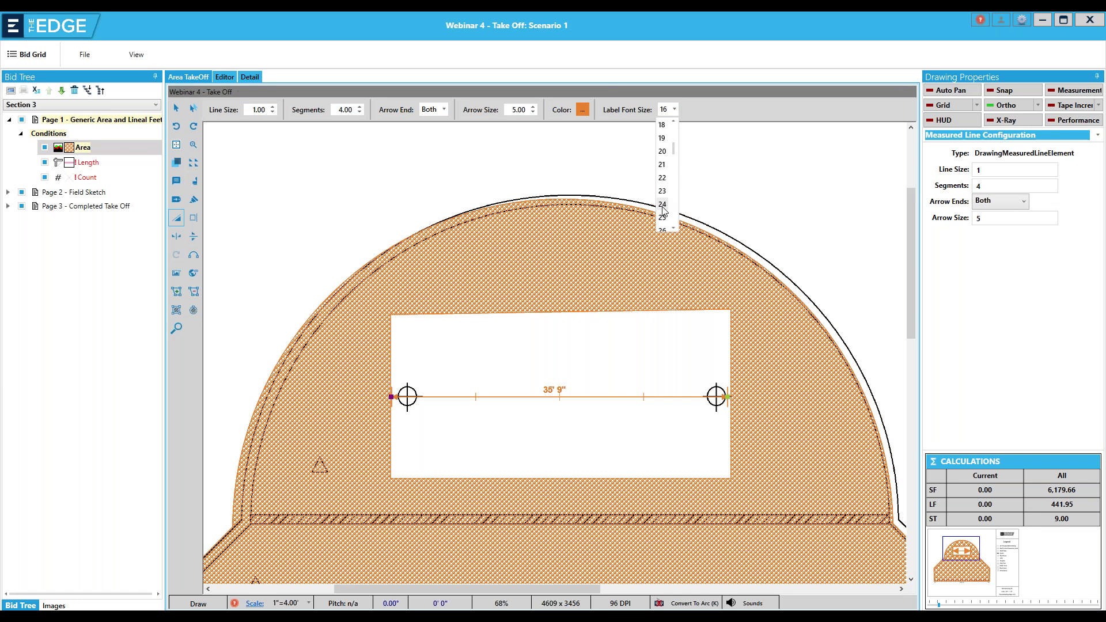
scroll(663, 227, down, 1)
click(661, 219)
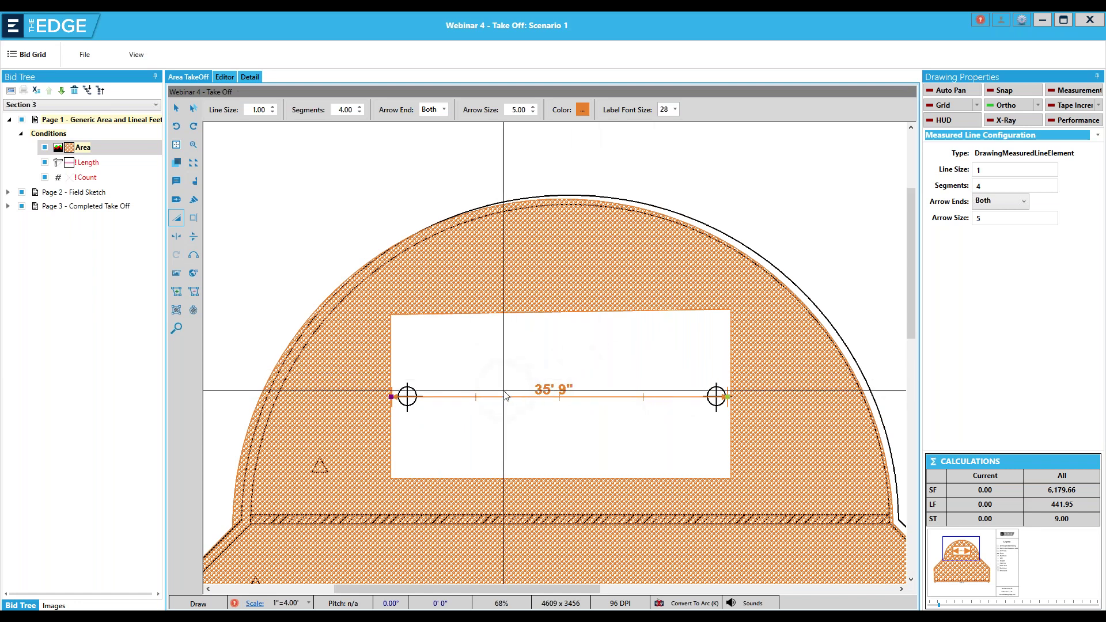
- Raise the 35' 9" measured line to 6 segments, then zoom back out
click(360, 107)
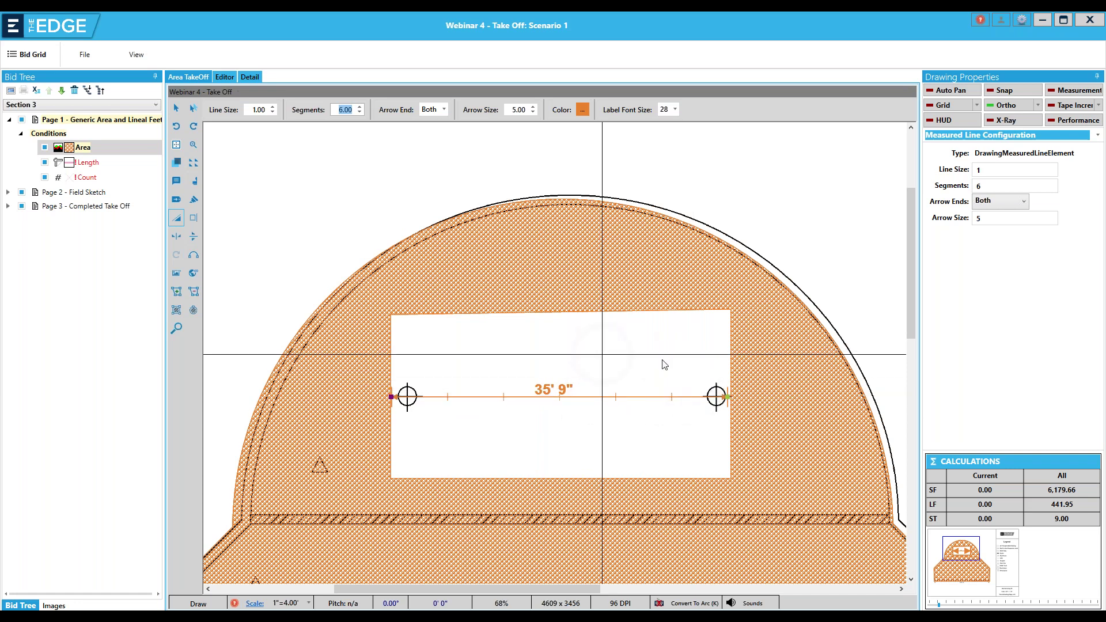
click(910, 282)
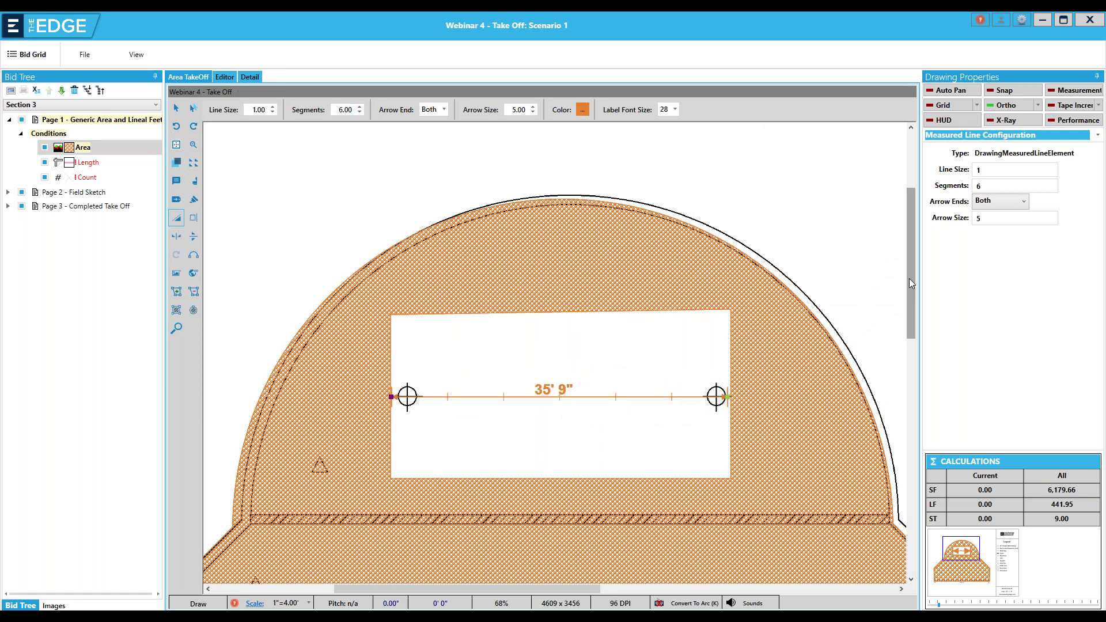
drag(909, 280, 908, 297)
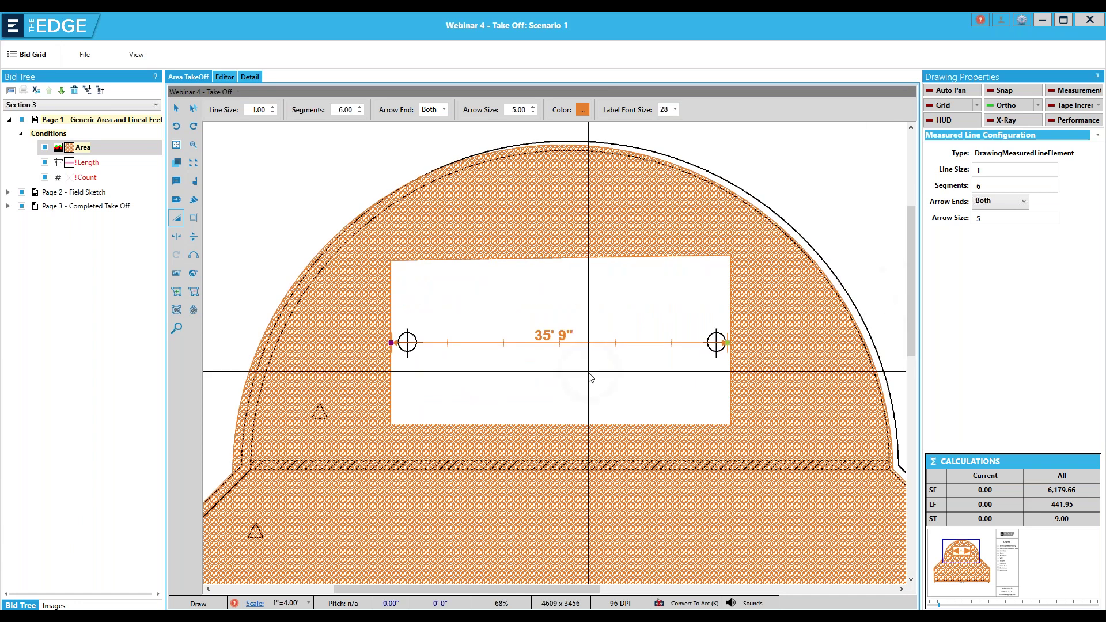
scroll(591, 377, down, 3)
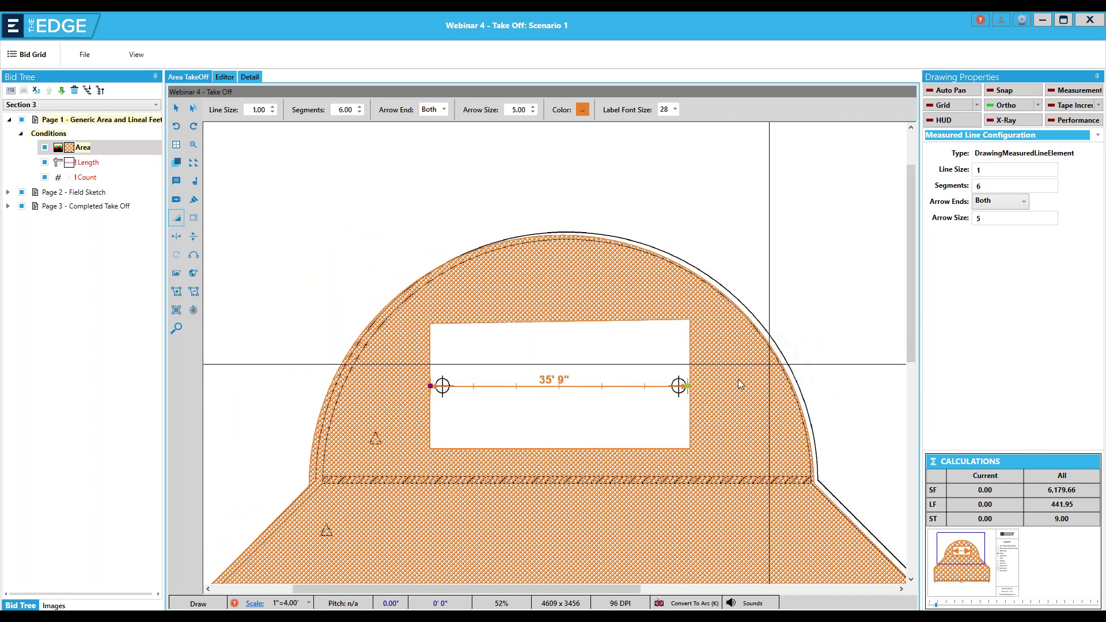
scroll(740, 384, down, 4)
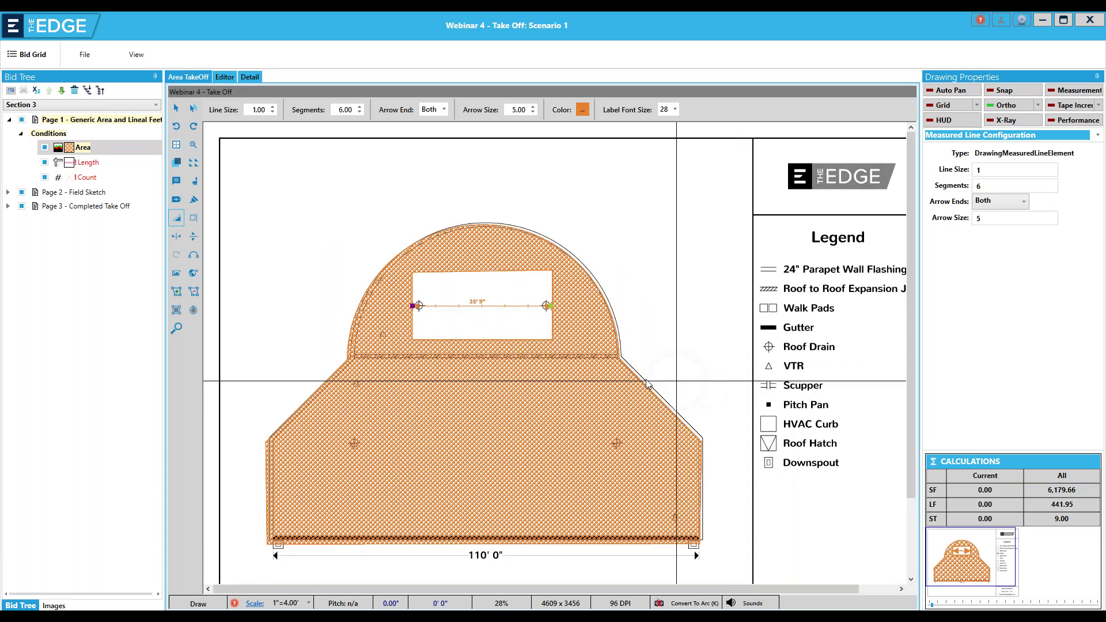
scroll(646, 382, down, 1)
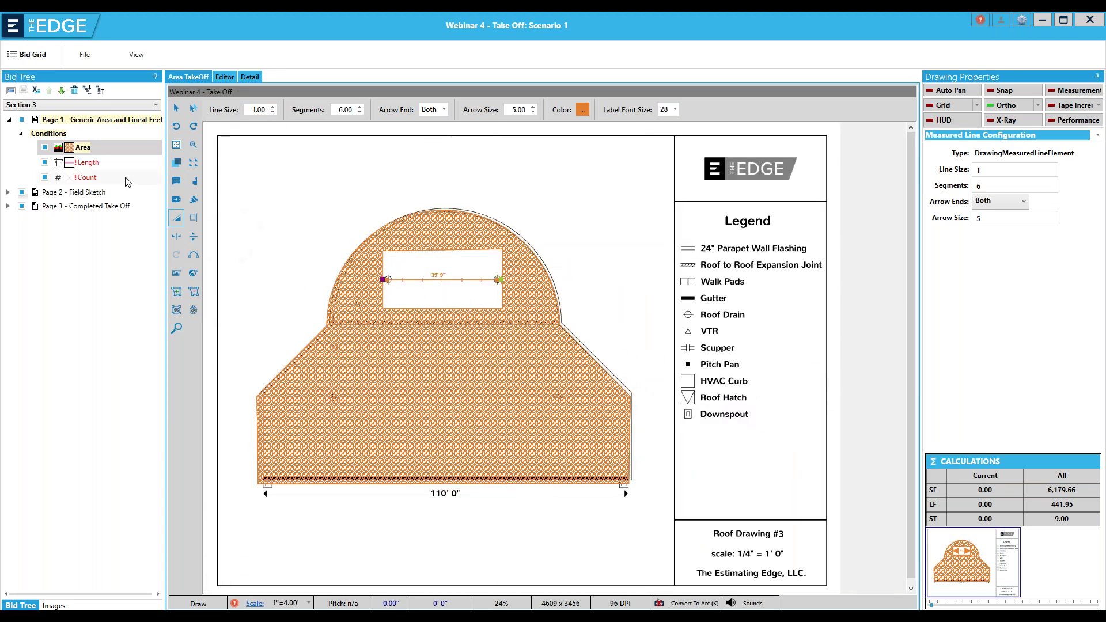
- Trace the roof's left vertical side and slanted edge with a Length polyline
click(95, 164)
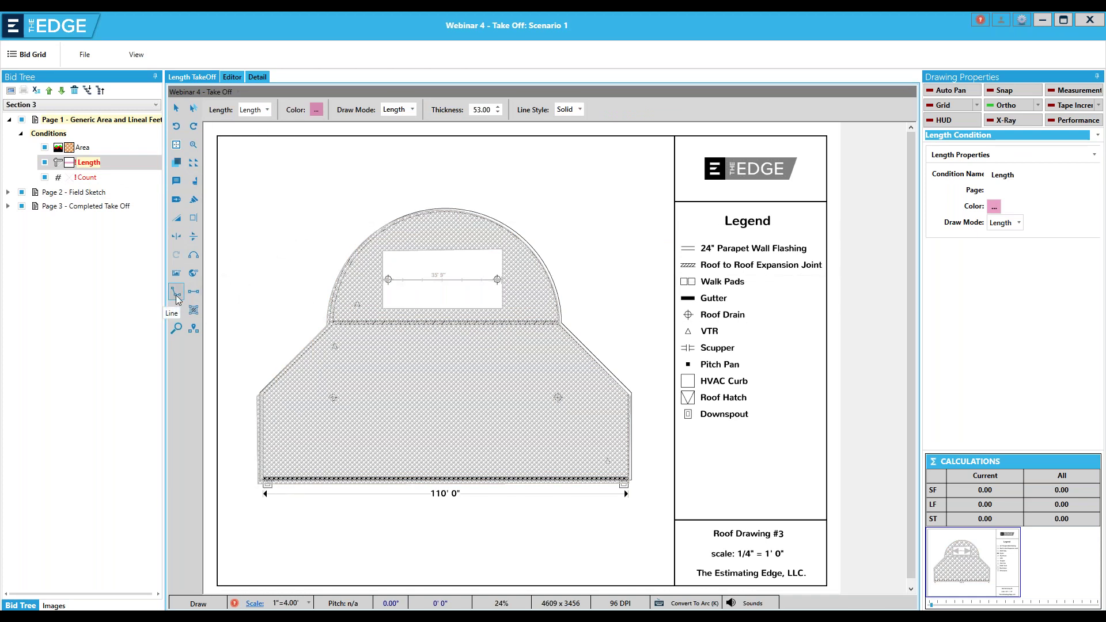
click(257, 484)
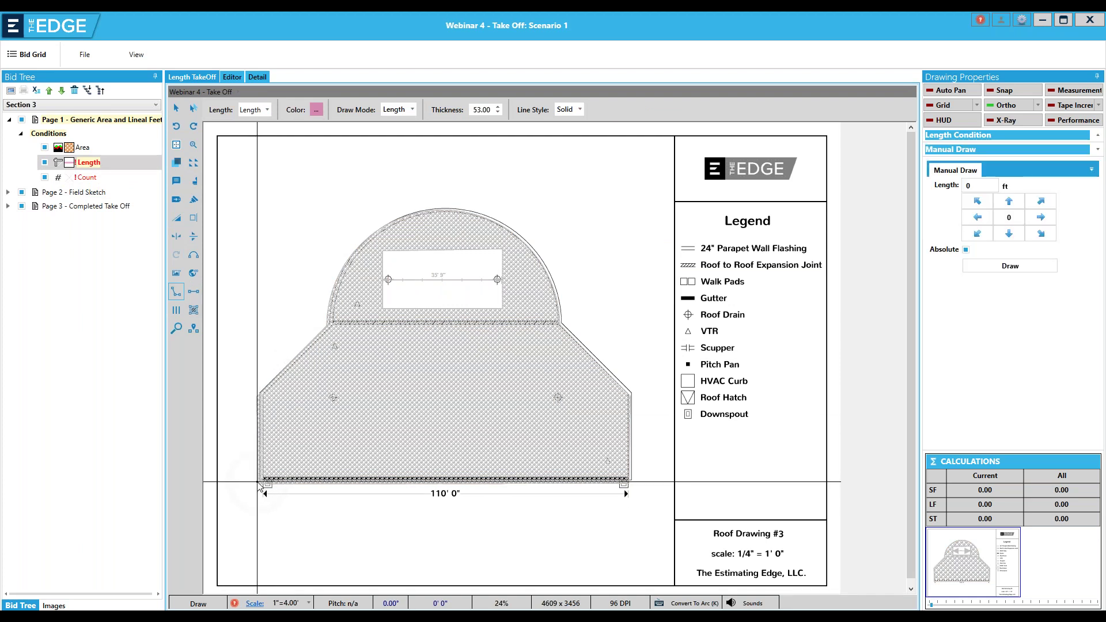
click(258, 395)
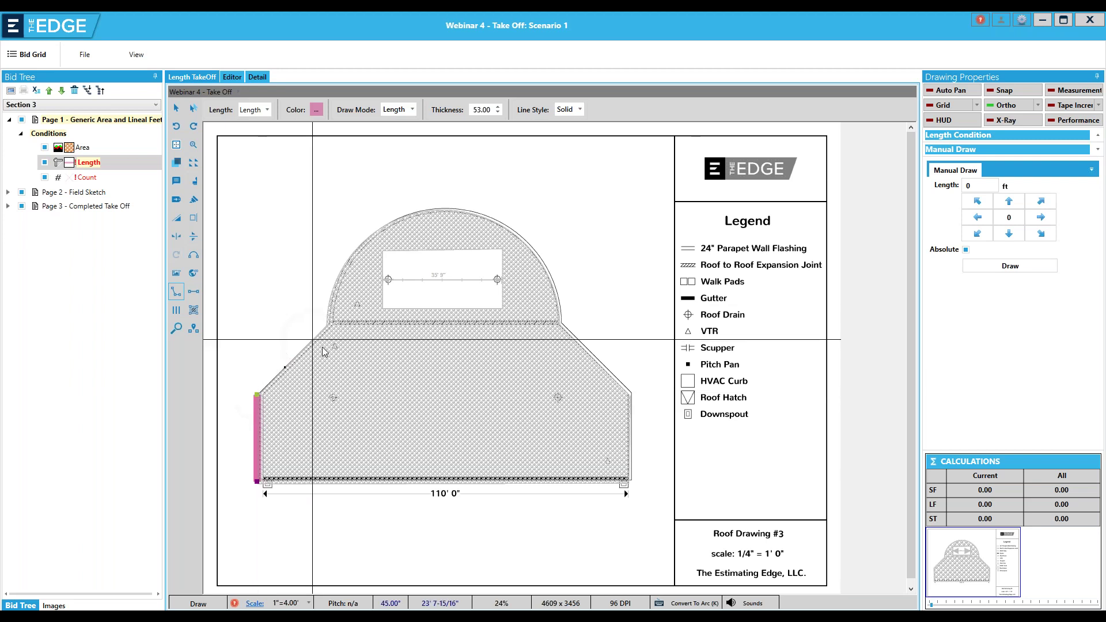
click(331, 324)
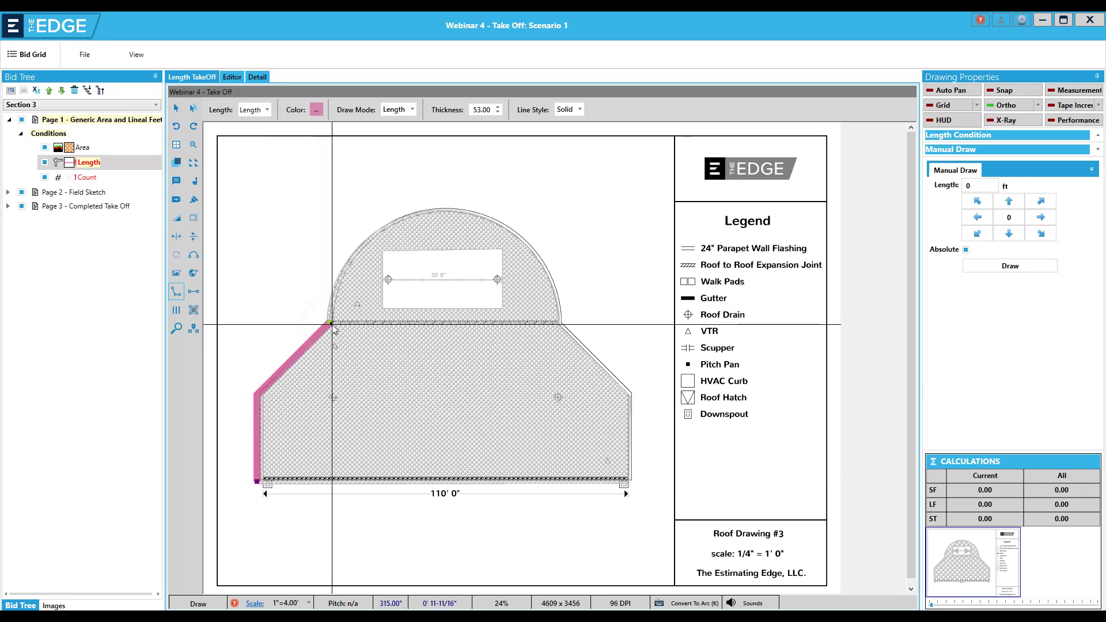
double_click(333, 328)
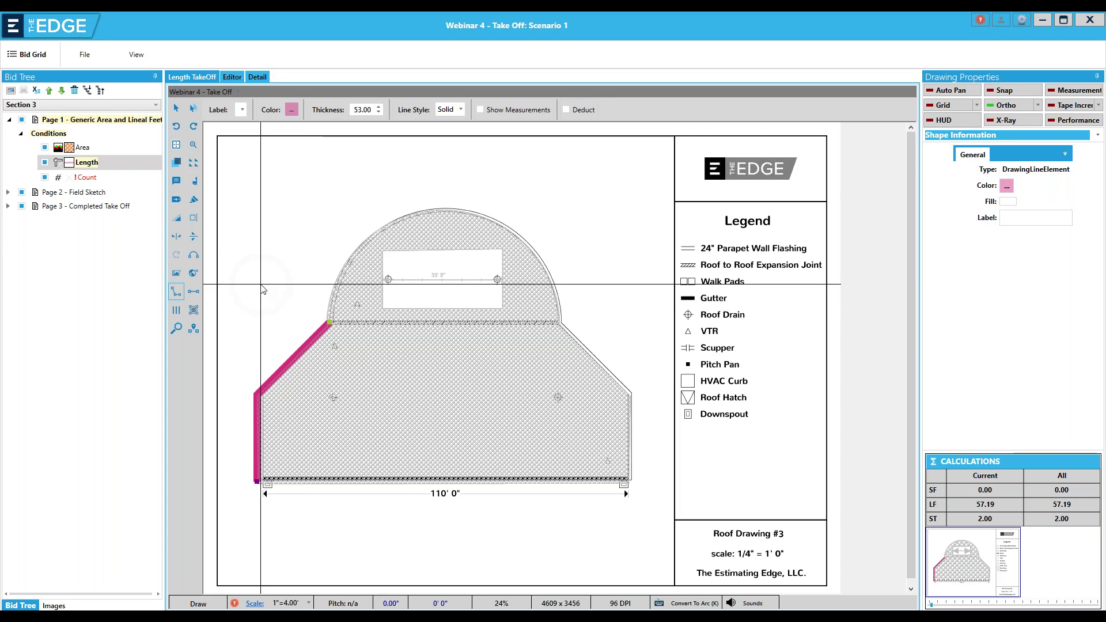
- Mirror the length line horizontally and move the copy onto the right side, totalling 114.38 LF
click(178, 238)
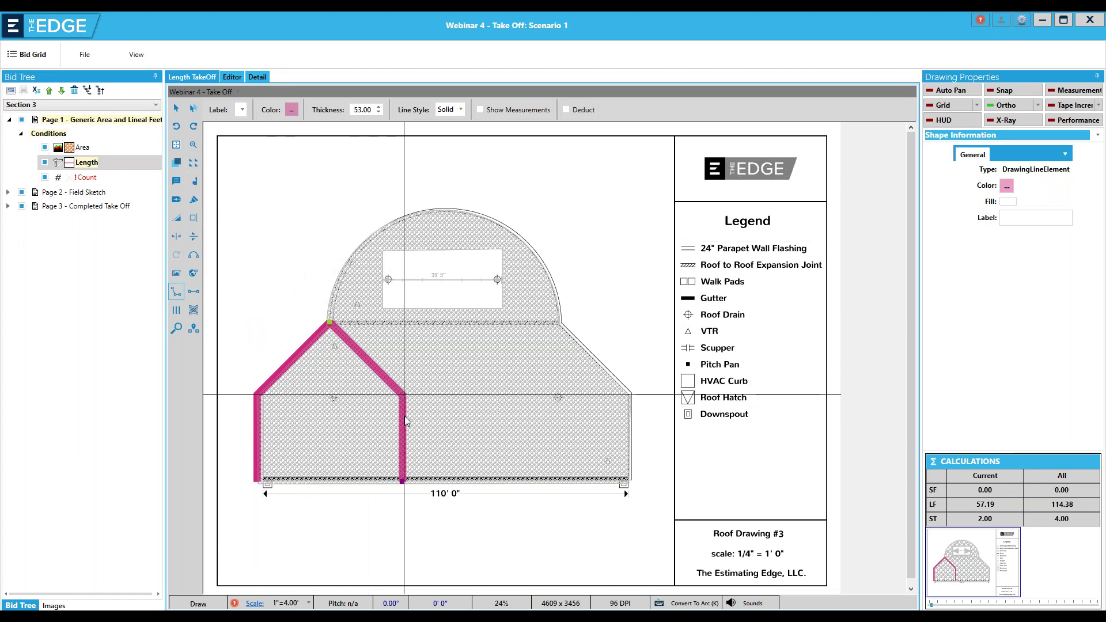
click(177, 109)
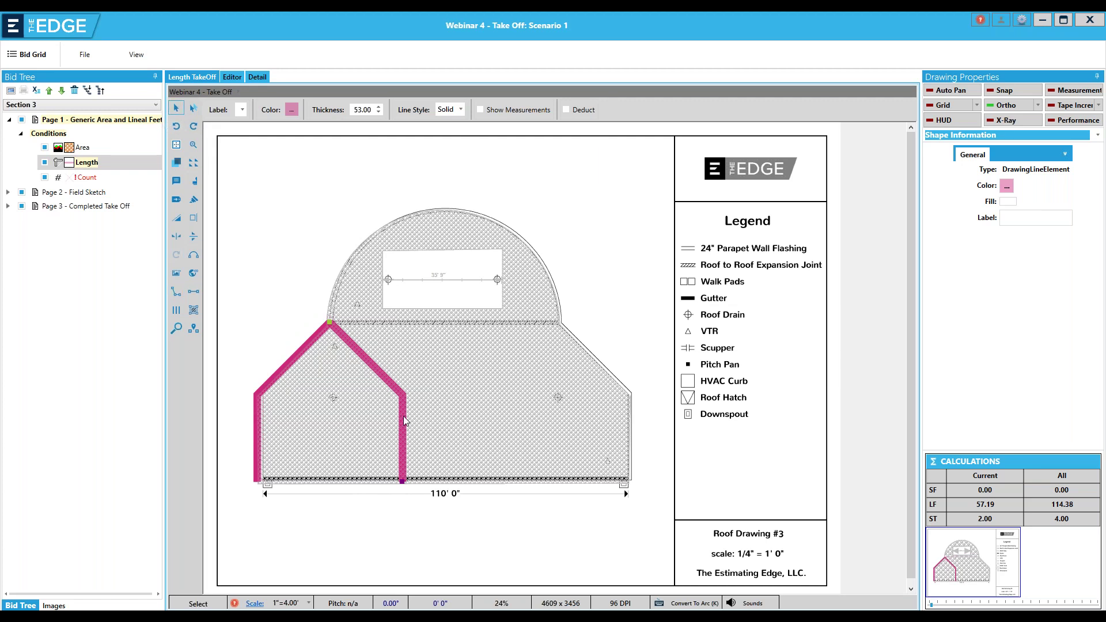
drag(405, 421, 632, 422)
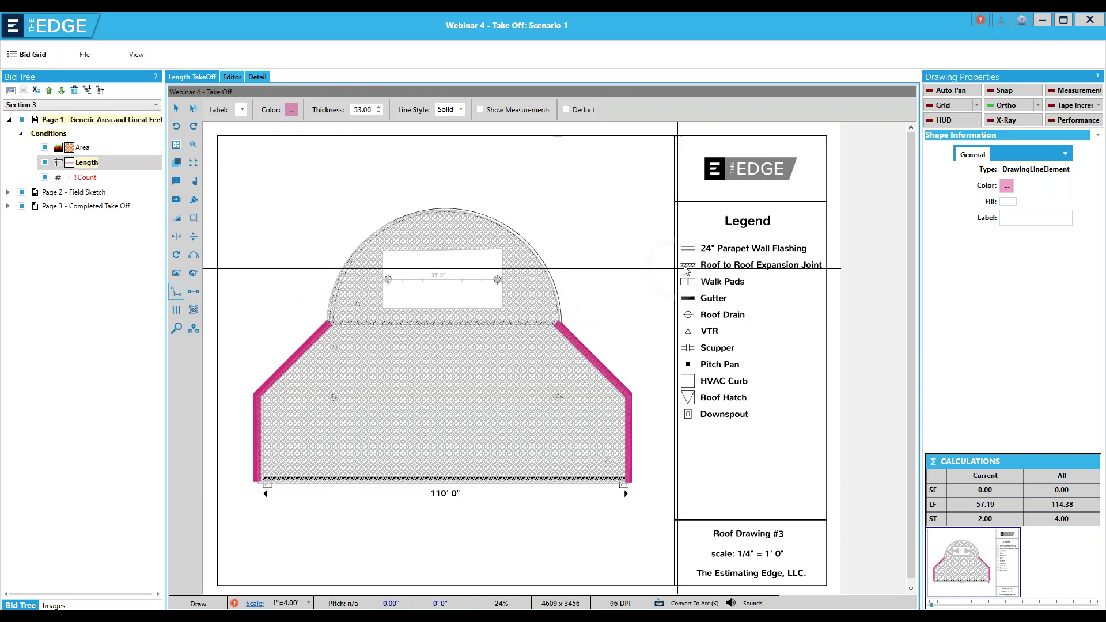
- With snapping on, trace the dome with a Length arc (221.06 LF), then begin a bottom-edge line
click(1000, 93)
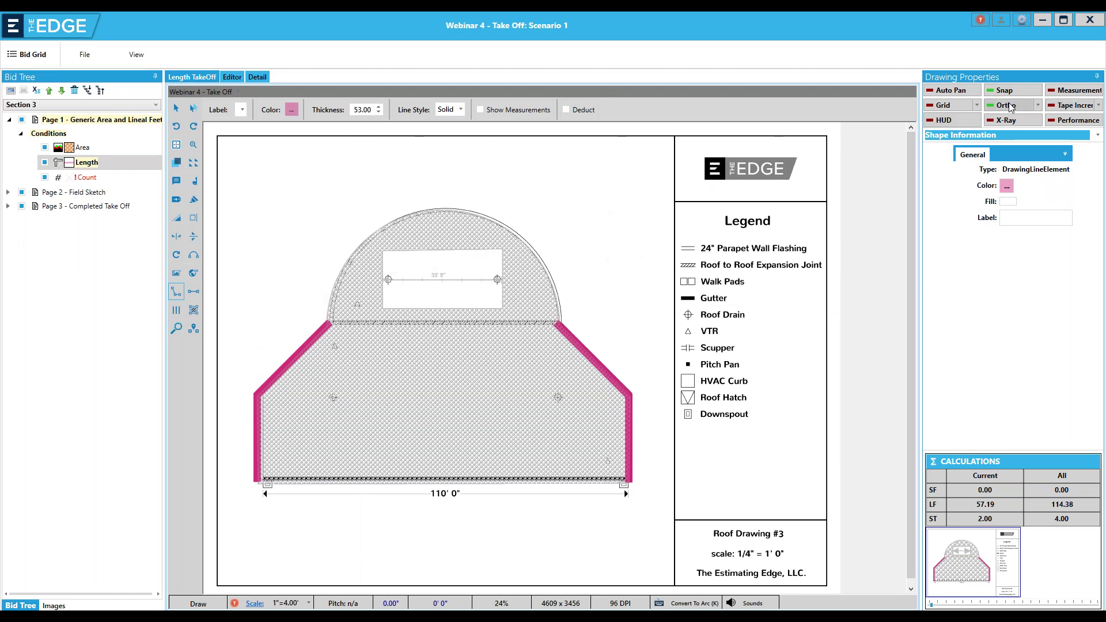
click(327, 322)
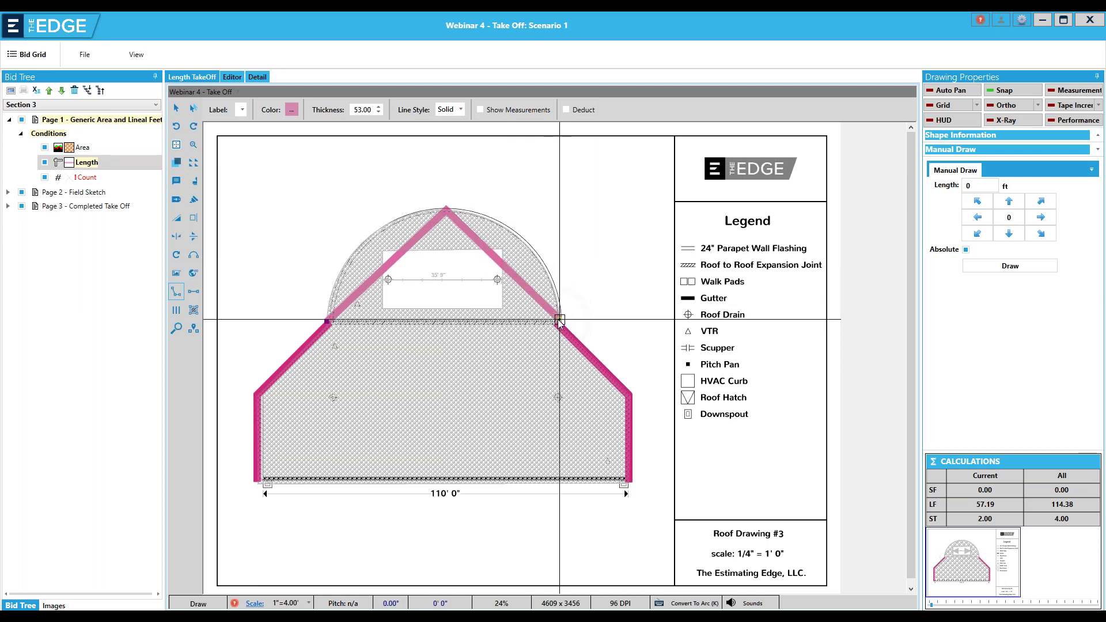
click(559, 321)
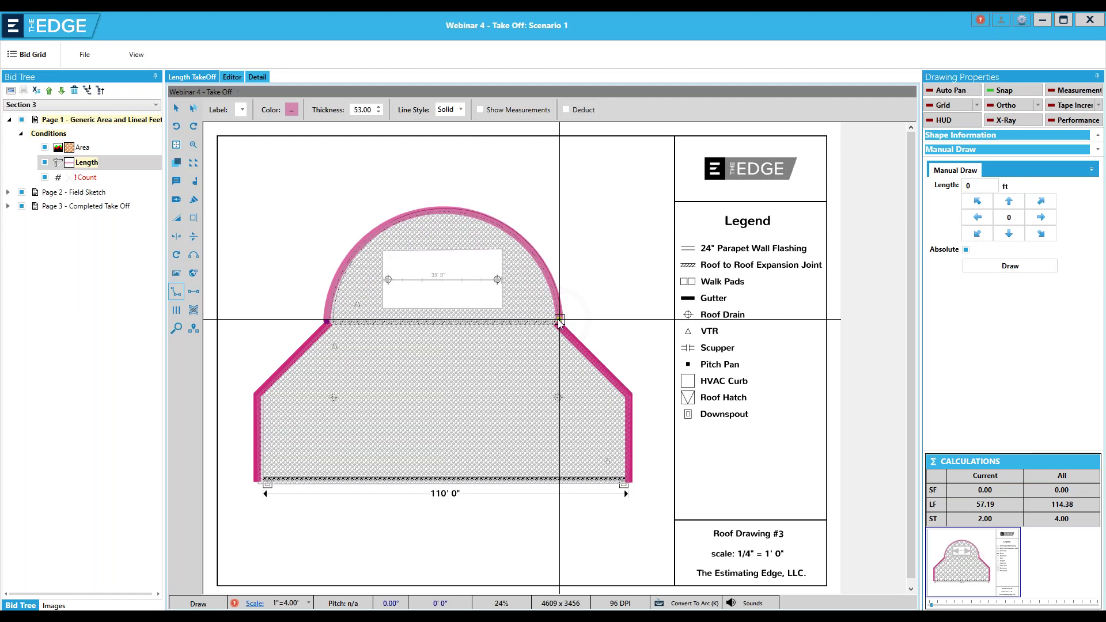
double_click(559, 321)
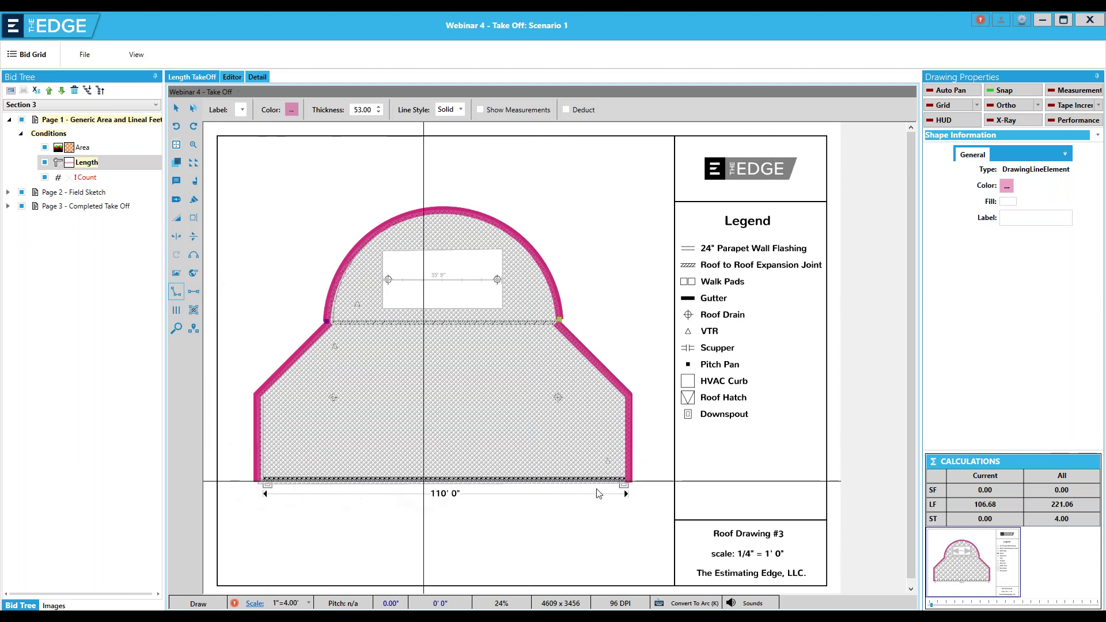
click(193, 294)
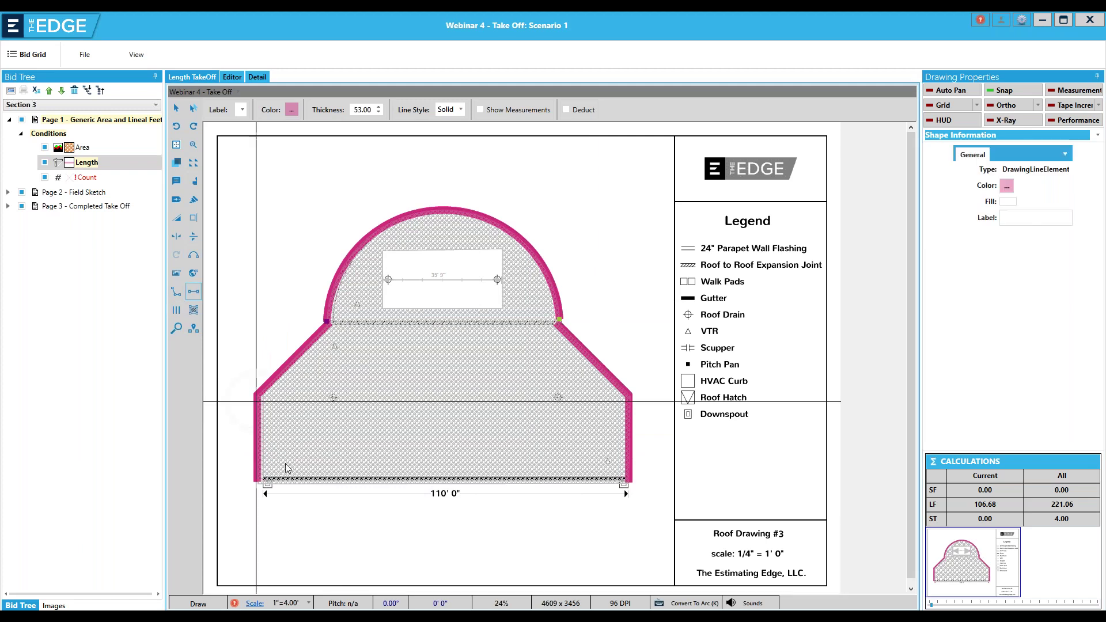
click(258, 486)
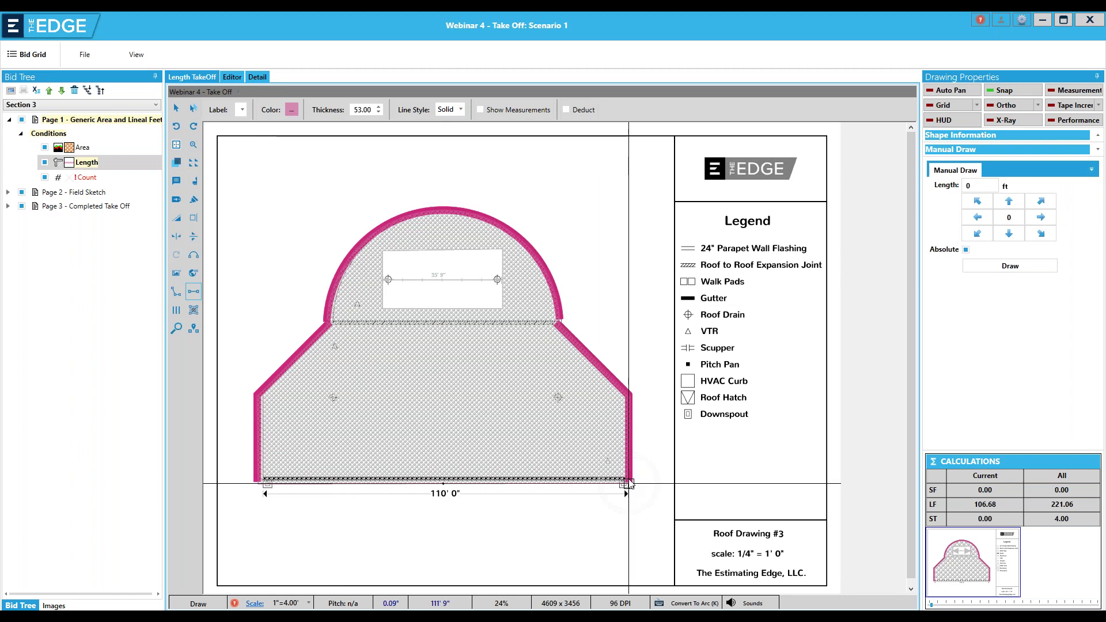
- End the 111.77 LF bottom-edge line at the bottom-right corner and zoom in on the arch
click(629, 482)
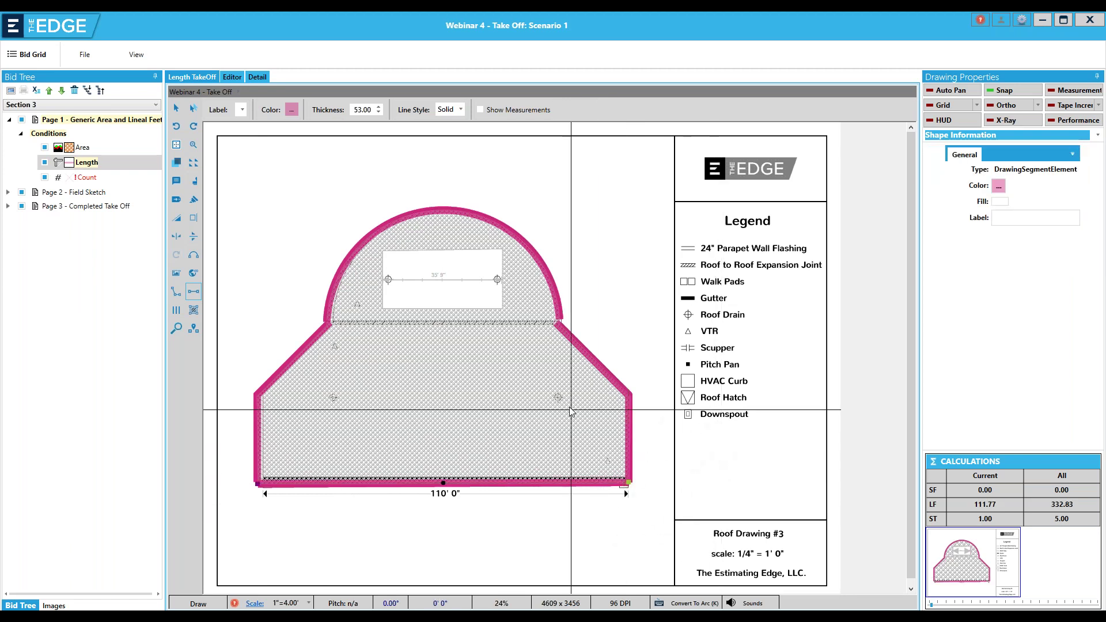
scroll(422, 389, up, 1)
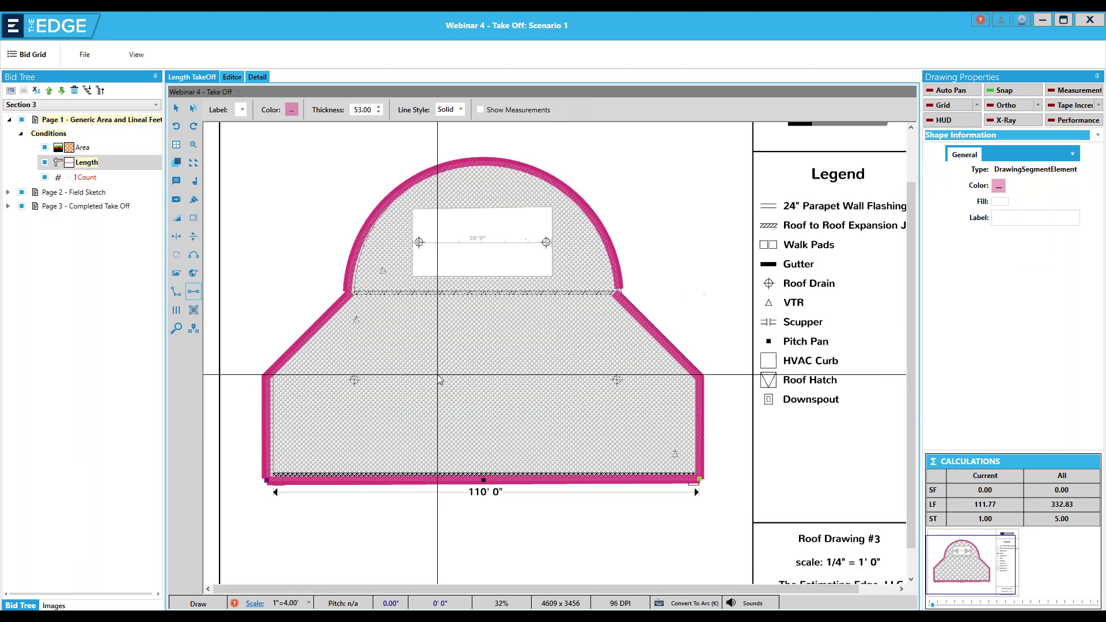
scroll(548, 328, up, 2)
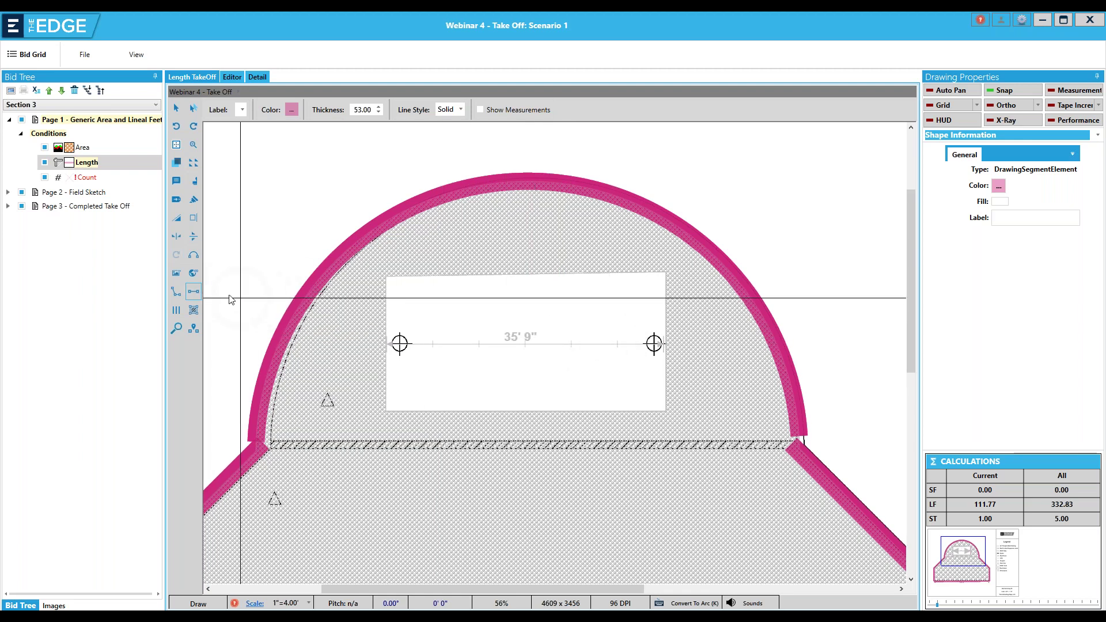
- Draw a short finger on the 35' 9" line and replicate it into five evenly spaced fingers
click(433, 344)
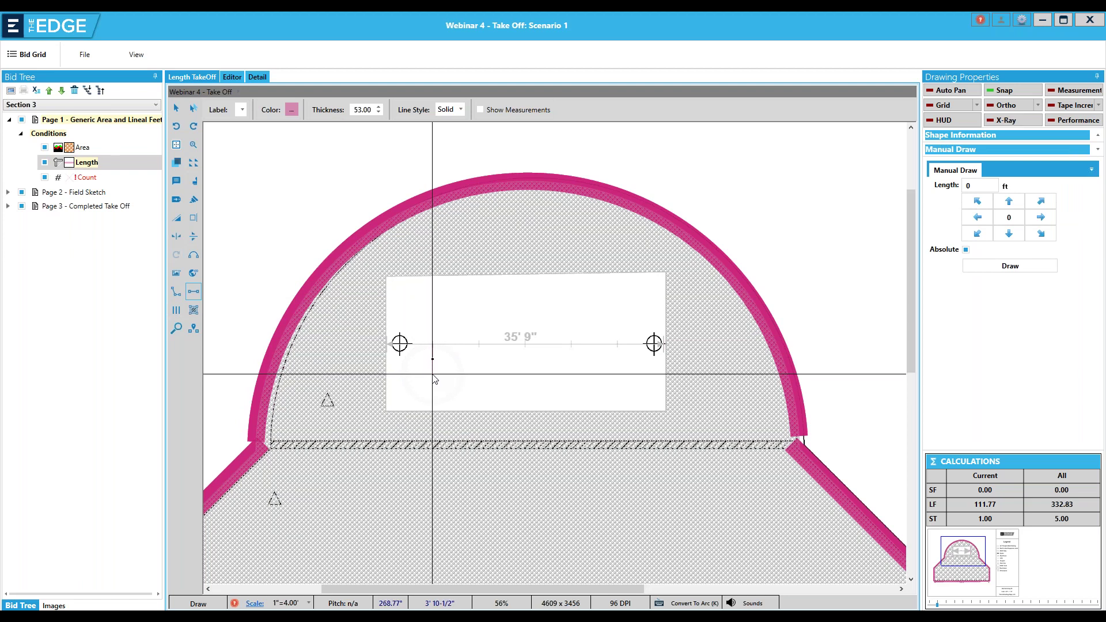
click(432, 374)
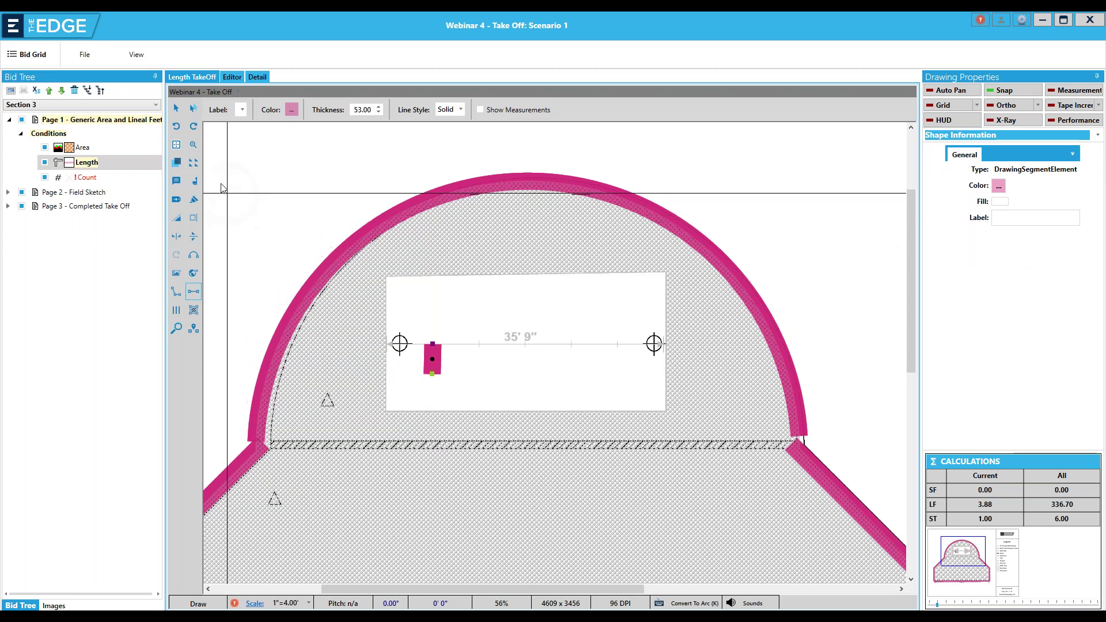
click(197, 164)
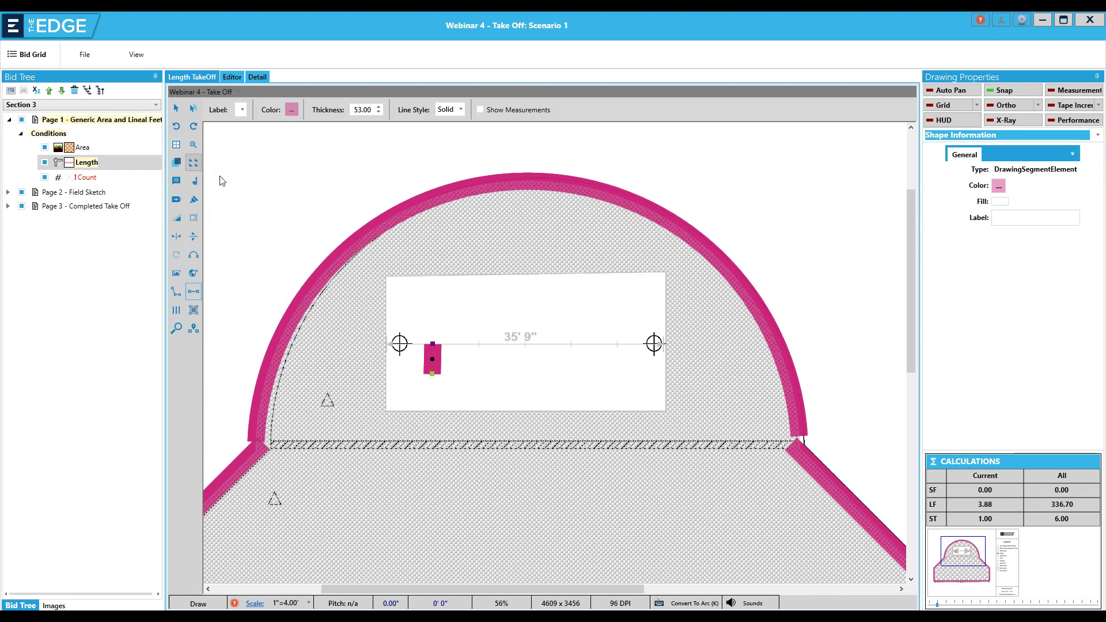
click(480, 379)
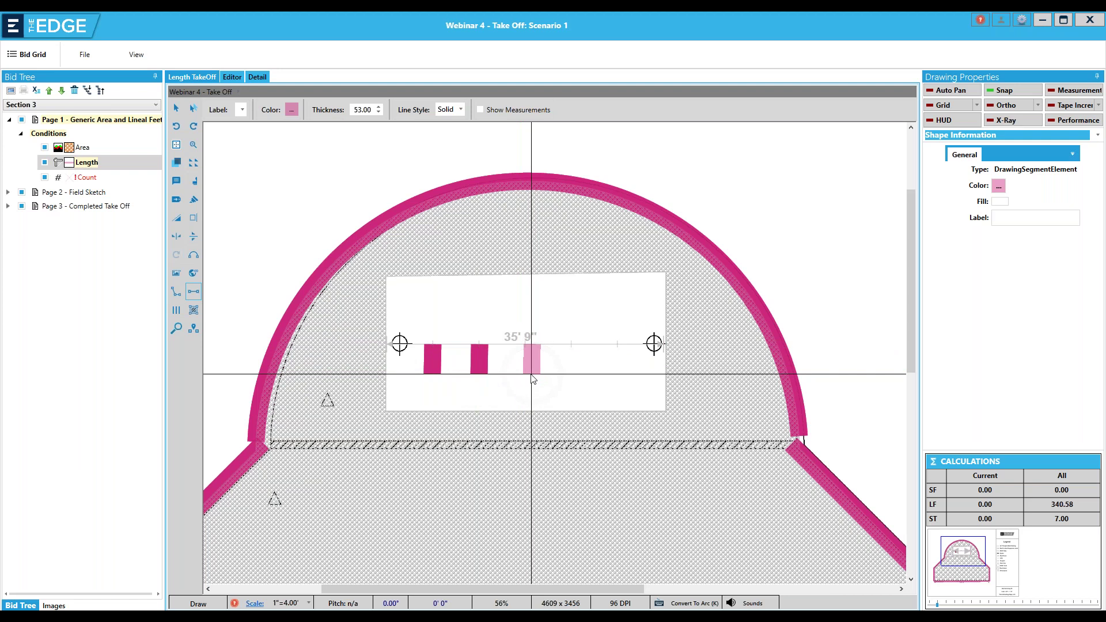
click(531, 378)
click(574, 378)
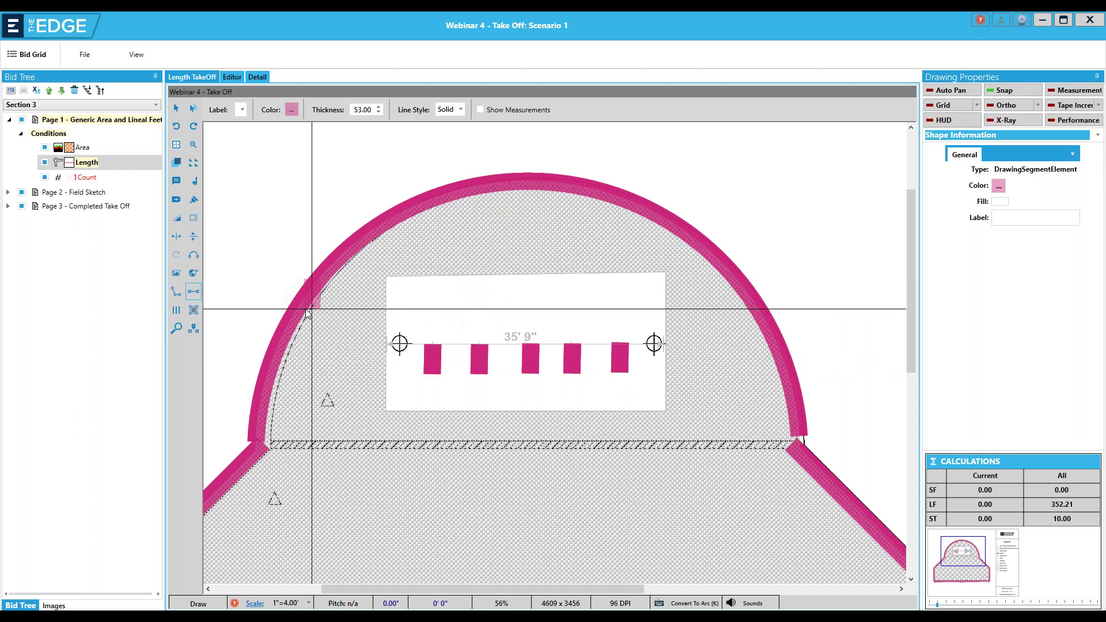
click(174, 293)
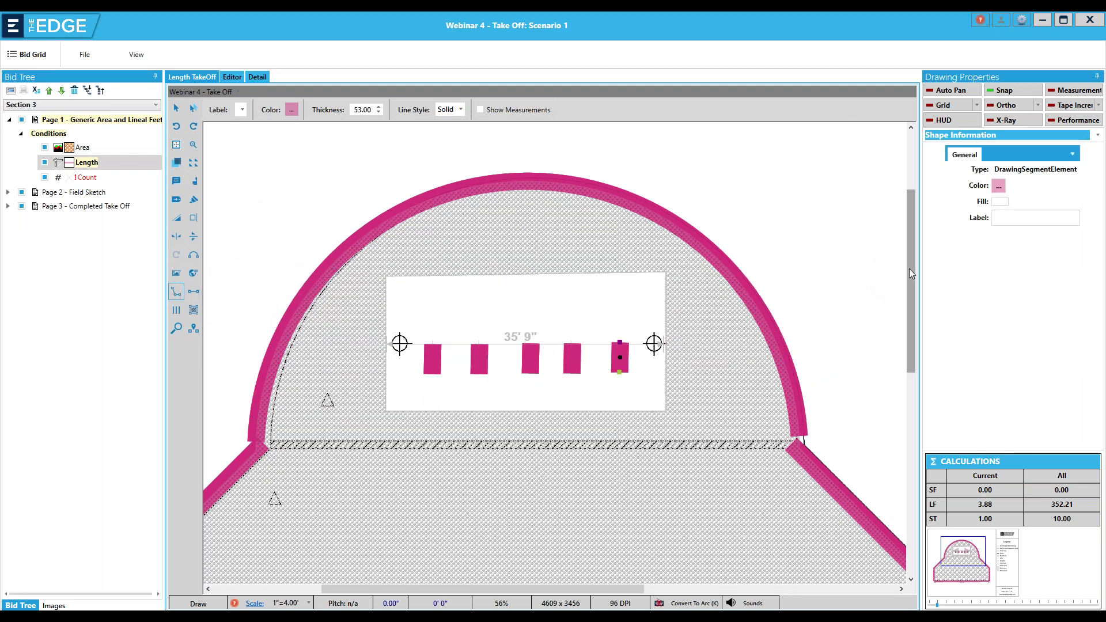
scroll(869, 311, down, 2)
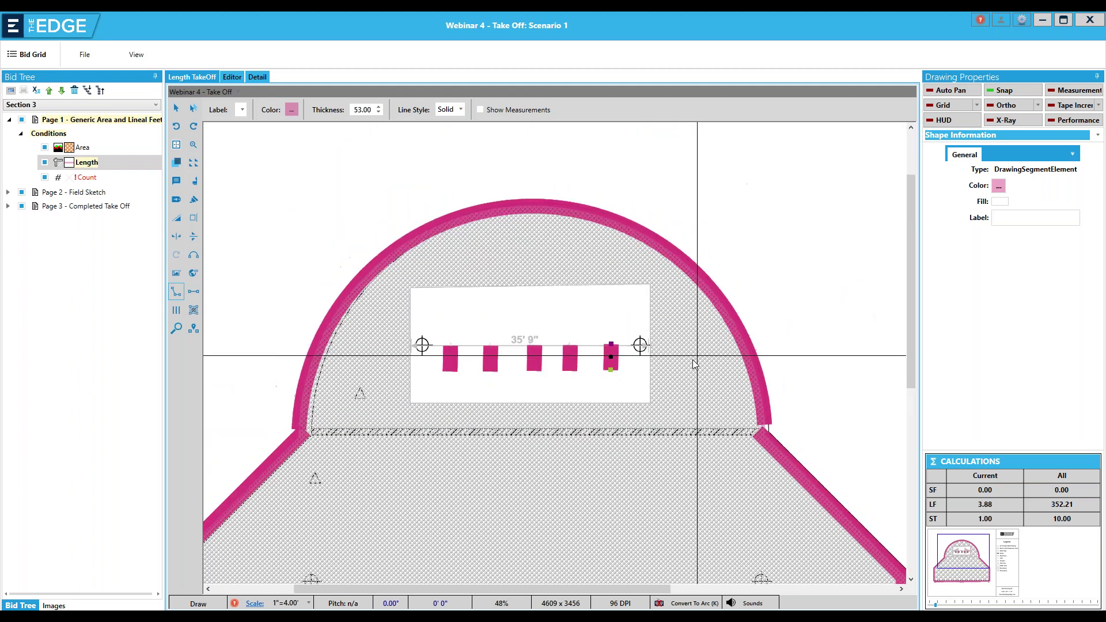
- Zoom out to show the whole roof plan with the 110' 0" edge, and turn on X-Ray view
scroll(694, 364, down, 3)
scroll(694, 364, down, 1)
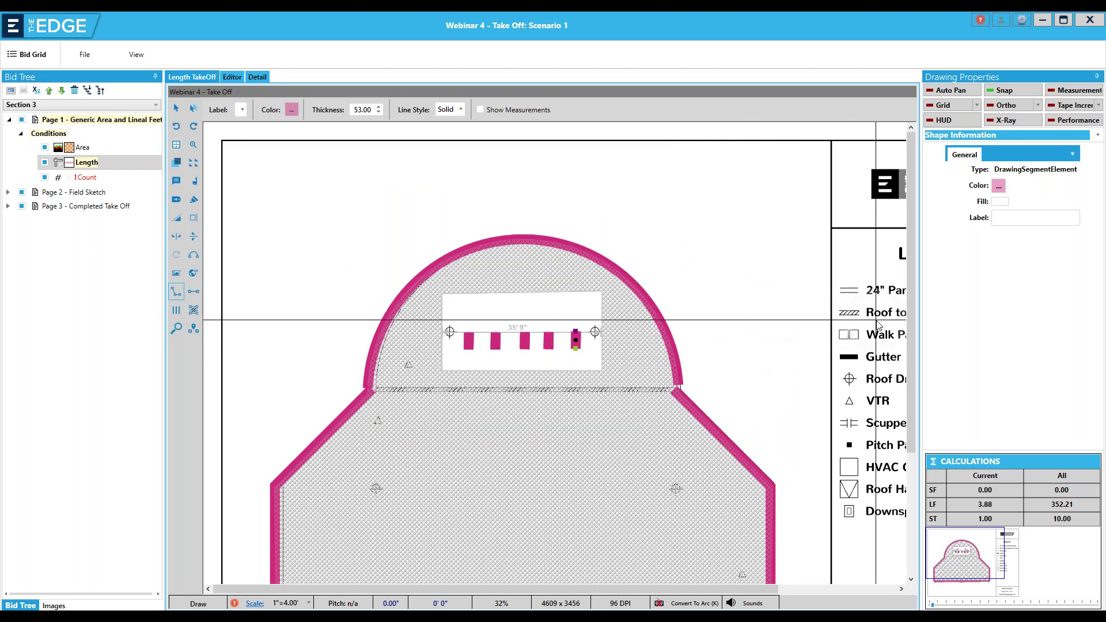
drag(909, 317, 909, 369)
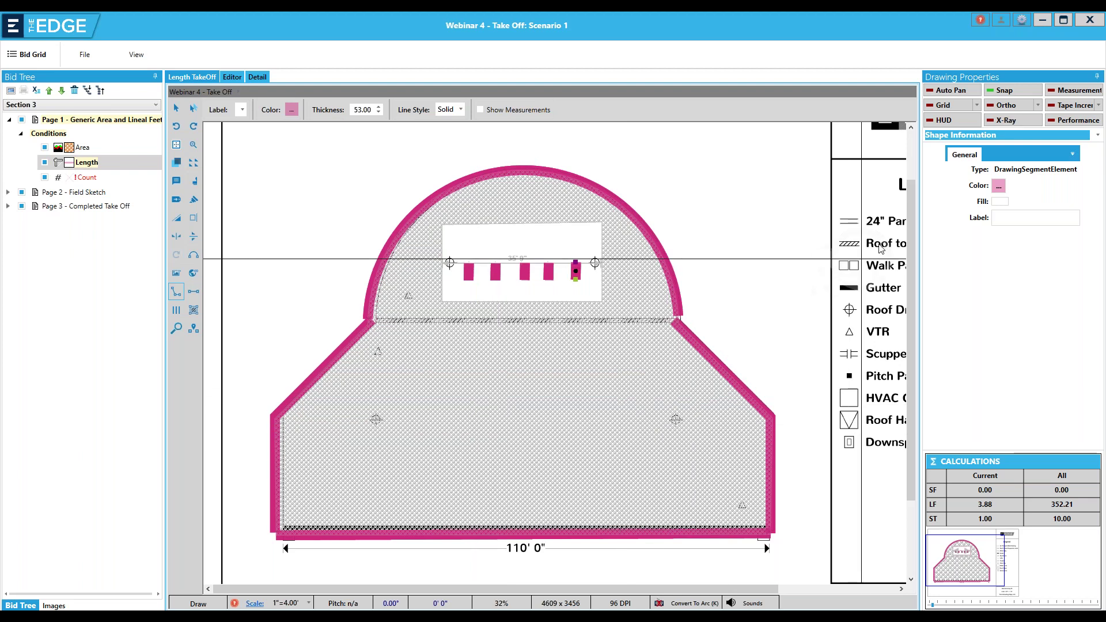
click(992, 119)
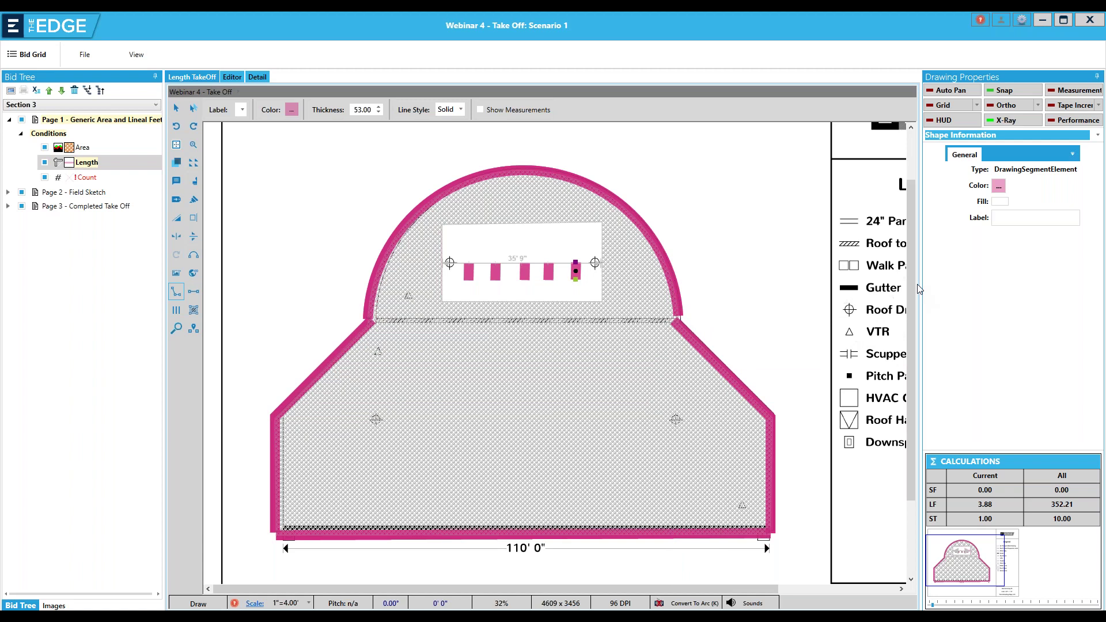
drag(913, 287, 918, 301)
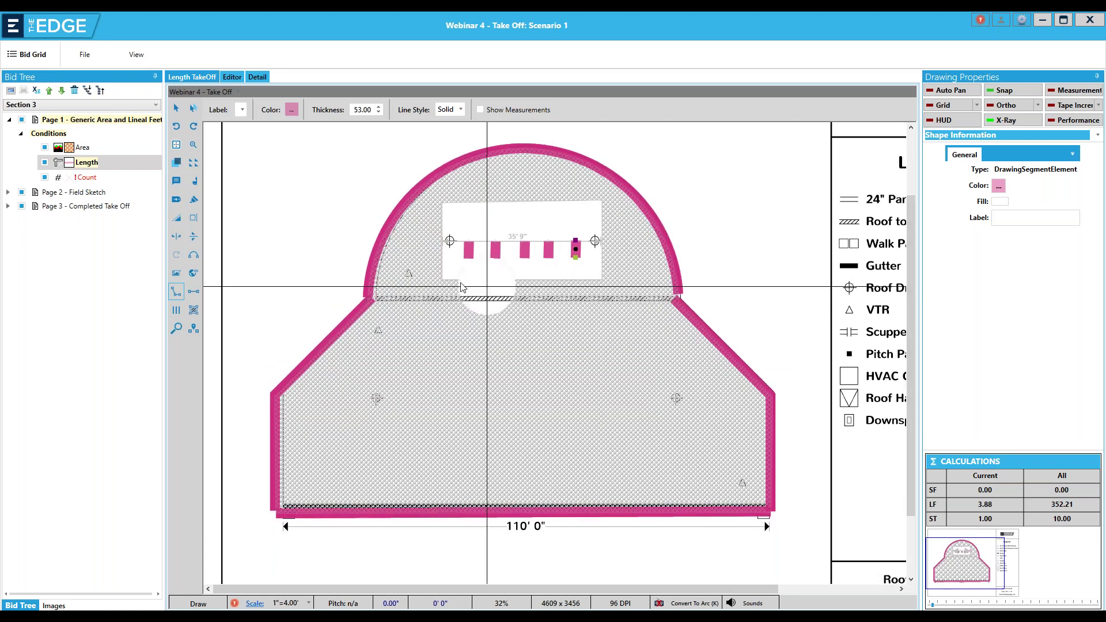
- With X-Ray and snapping off, place Count markers on the left and right roof drains
click(86, 178)
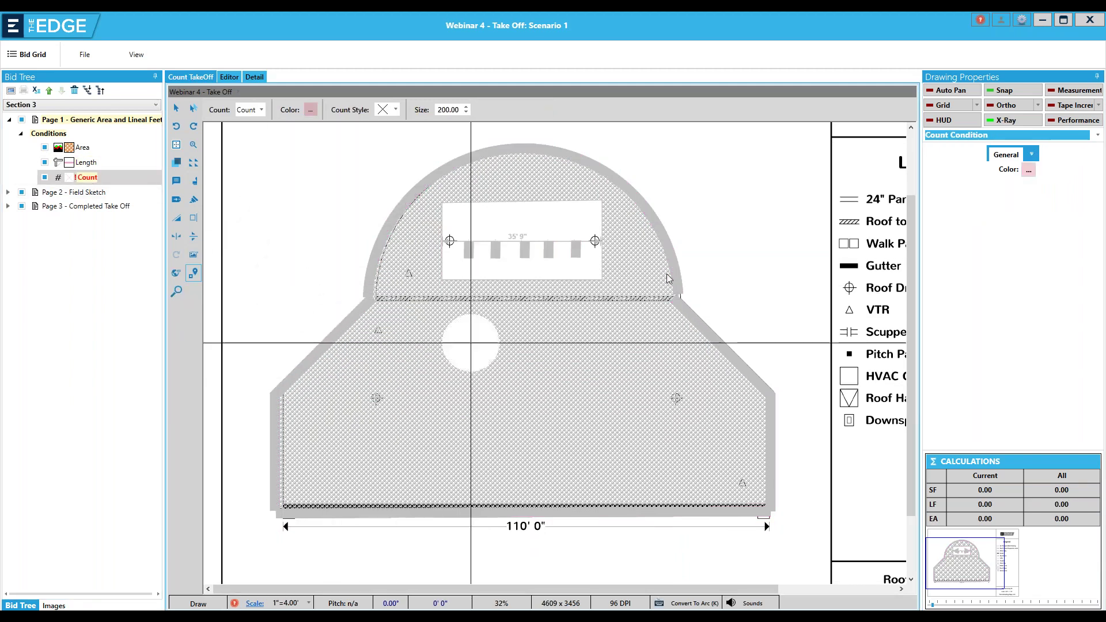
click(1007, 121)
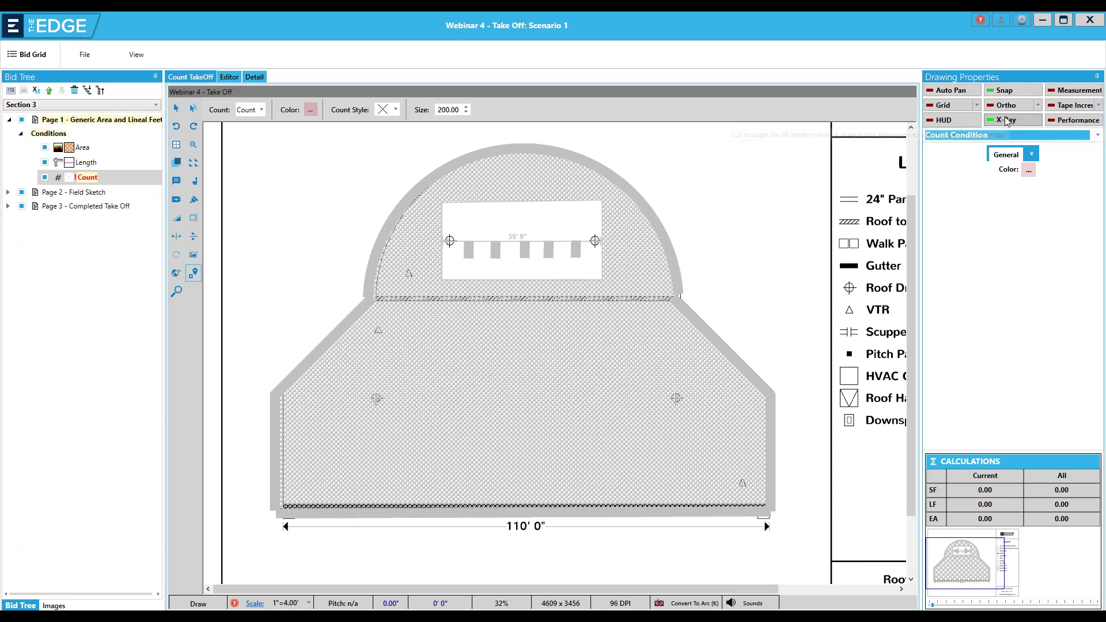
click(1004, 92)
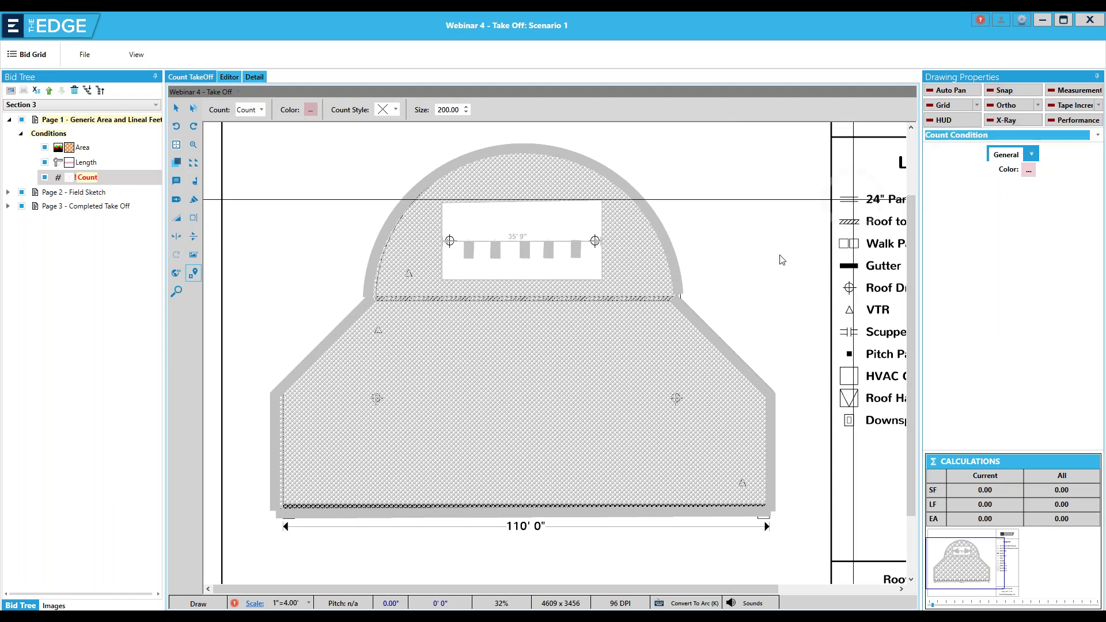
click(390, 397)
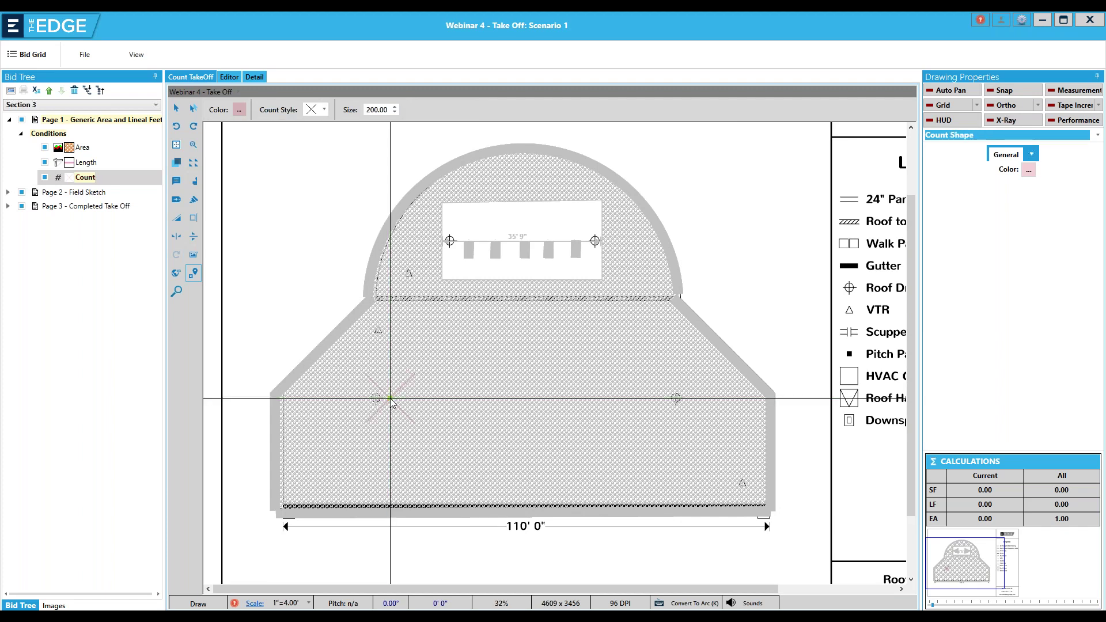
click(691, 397)
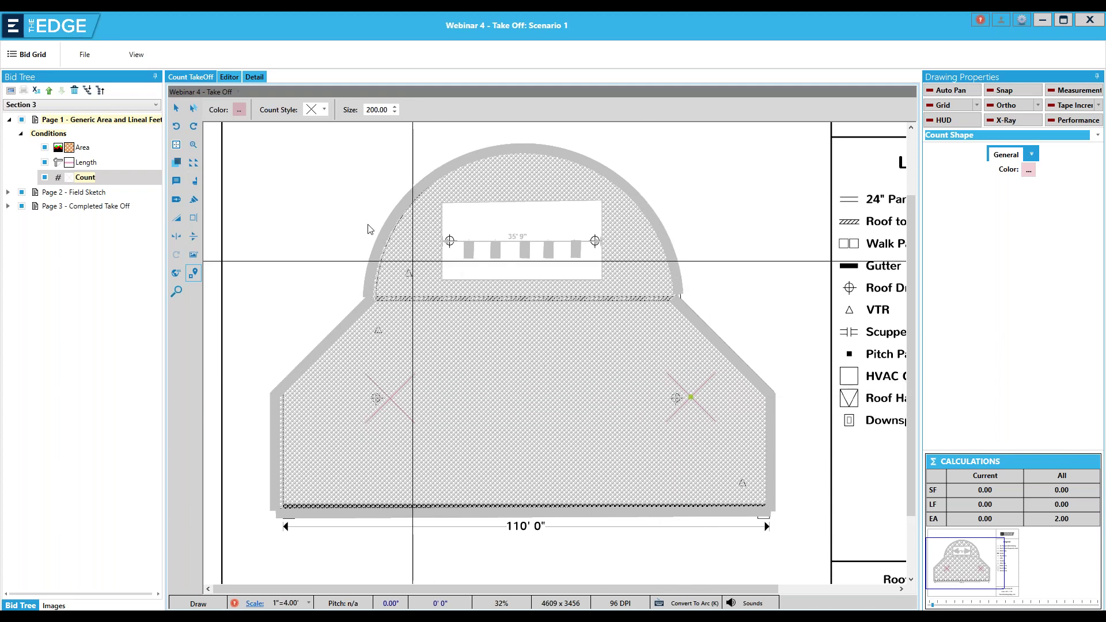
- Set the count markers to size 142 with the filled square style
click(394, 112)
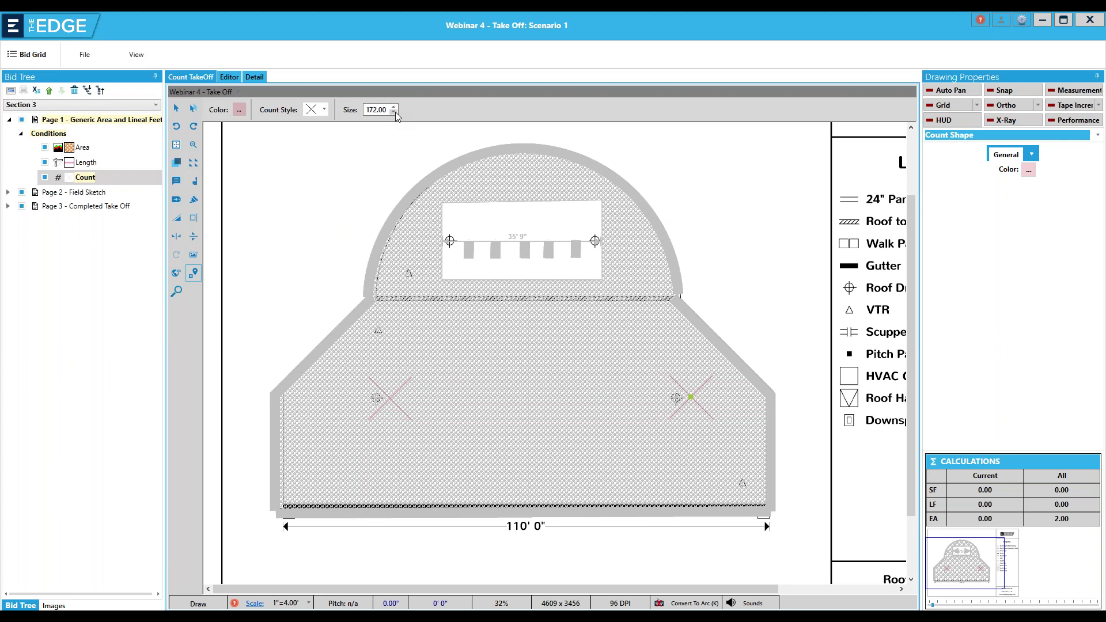
click(395, 113)
click(395, 113)
click(323, 109)
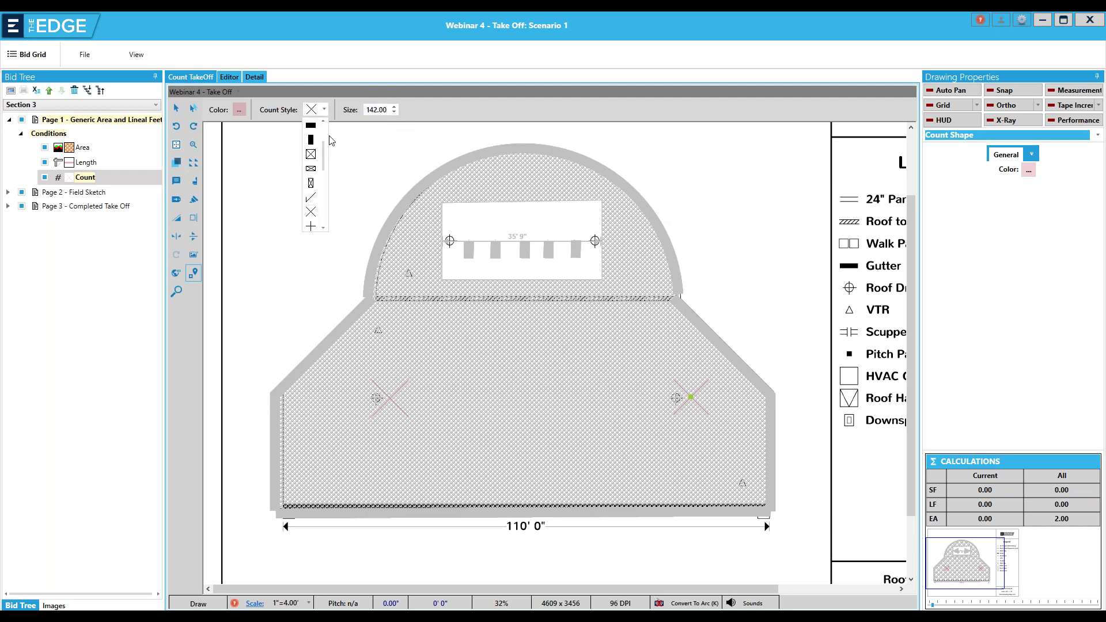
drag(322, 158, 316, 146)
click(316, 146)
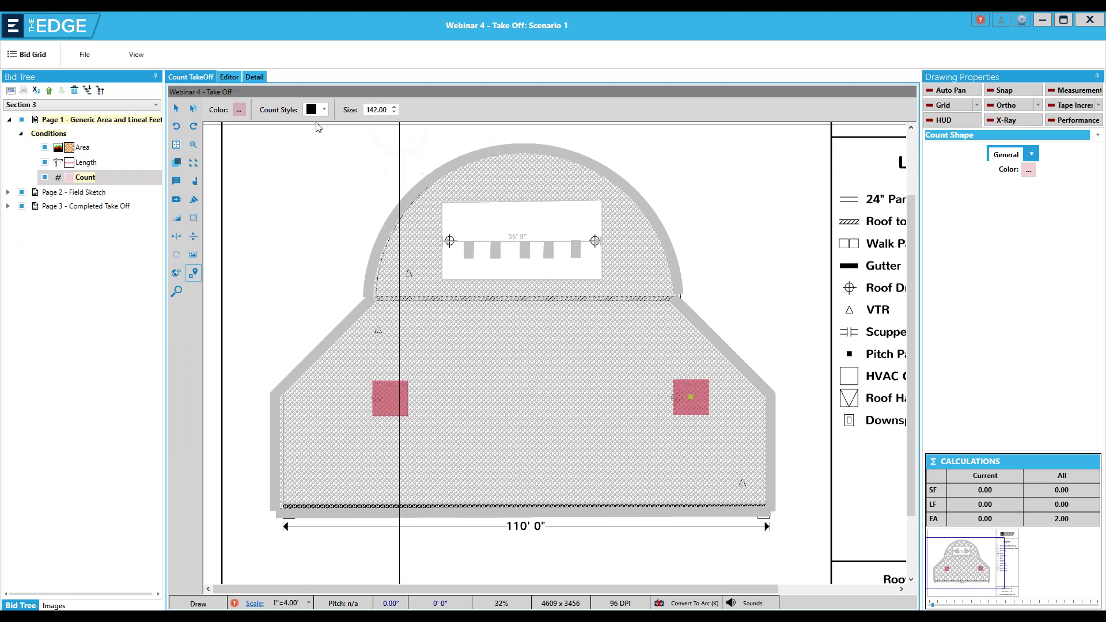
- Change the count marker colour to fully opaque purple
click(240, 110)
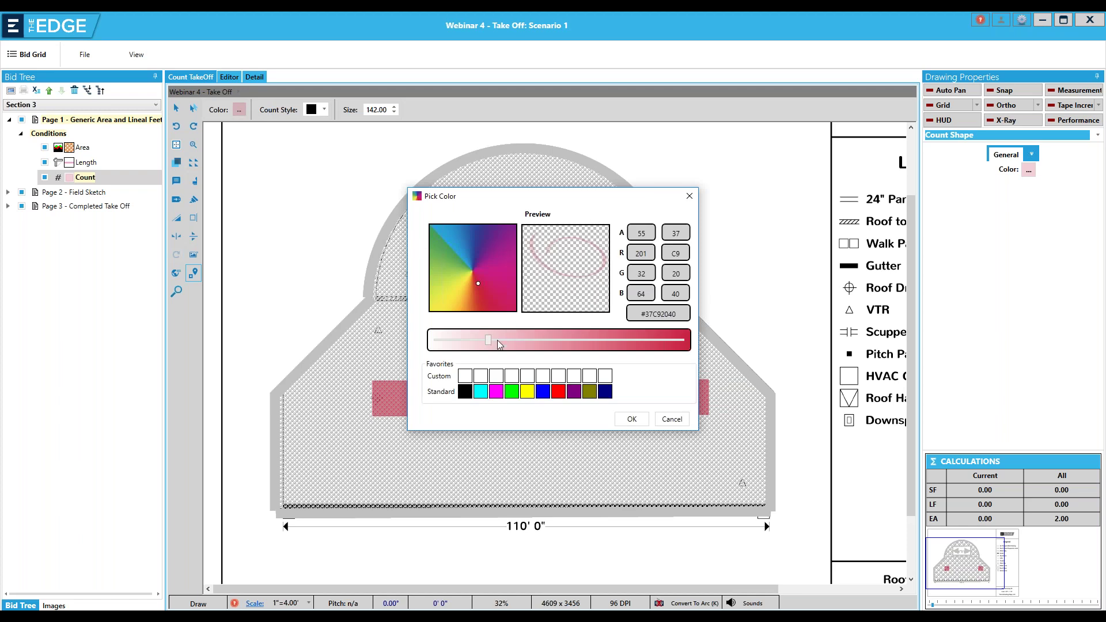
drag(478, 281, 496, 237)
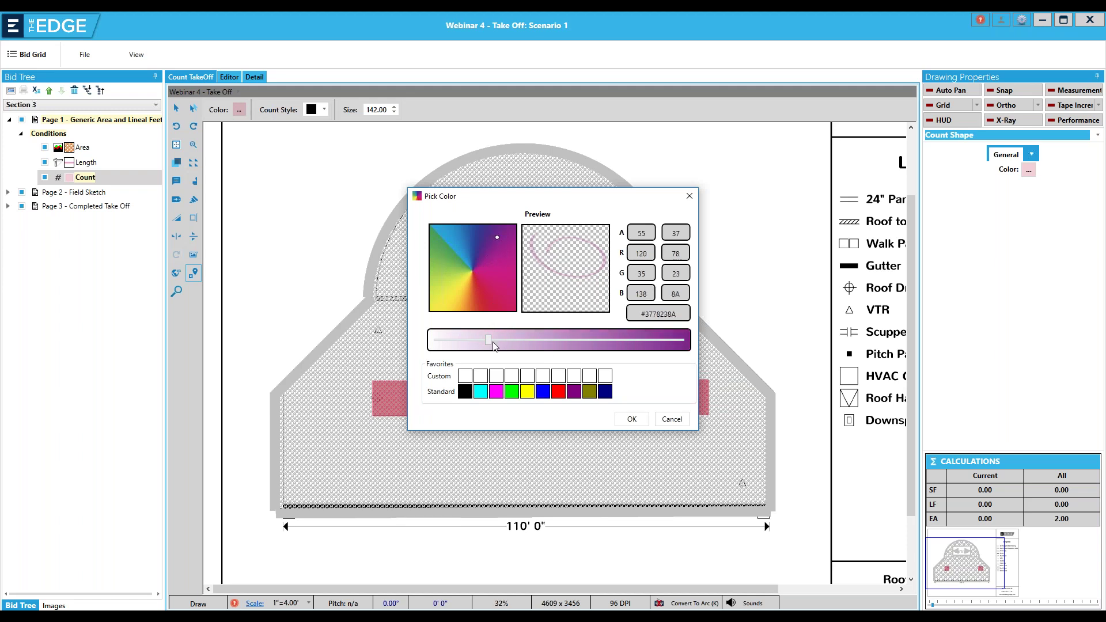
drag(490, 339, 684, 341)
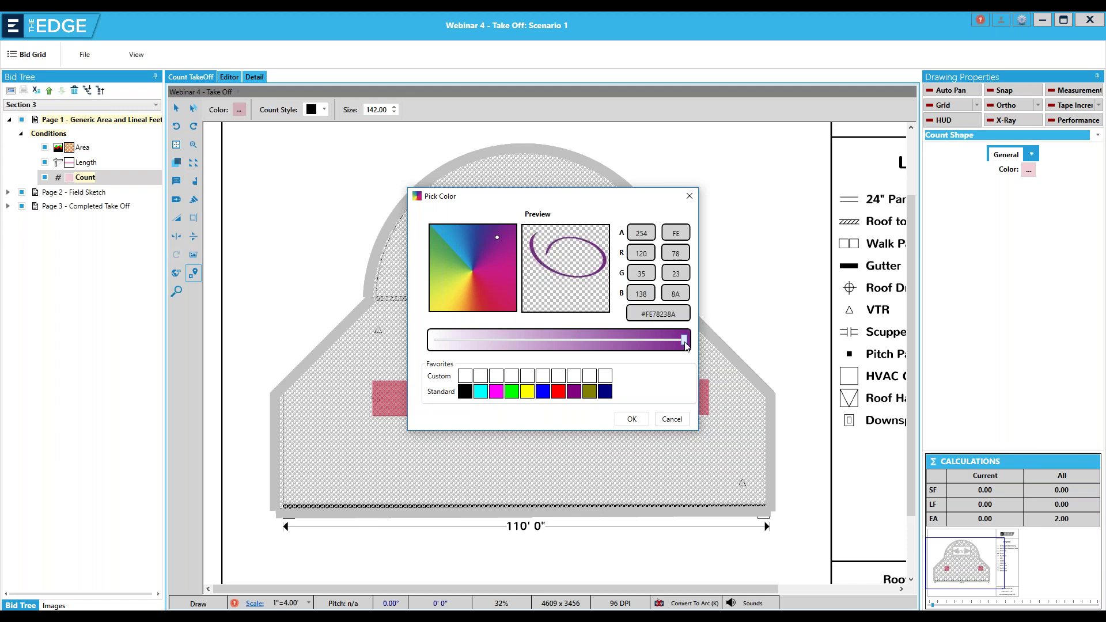
click(629, 420)
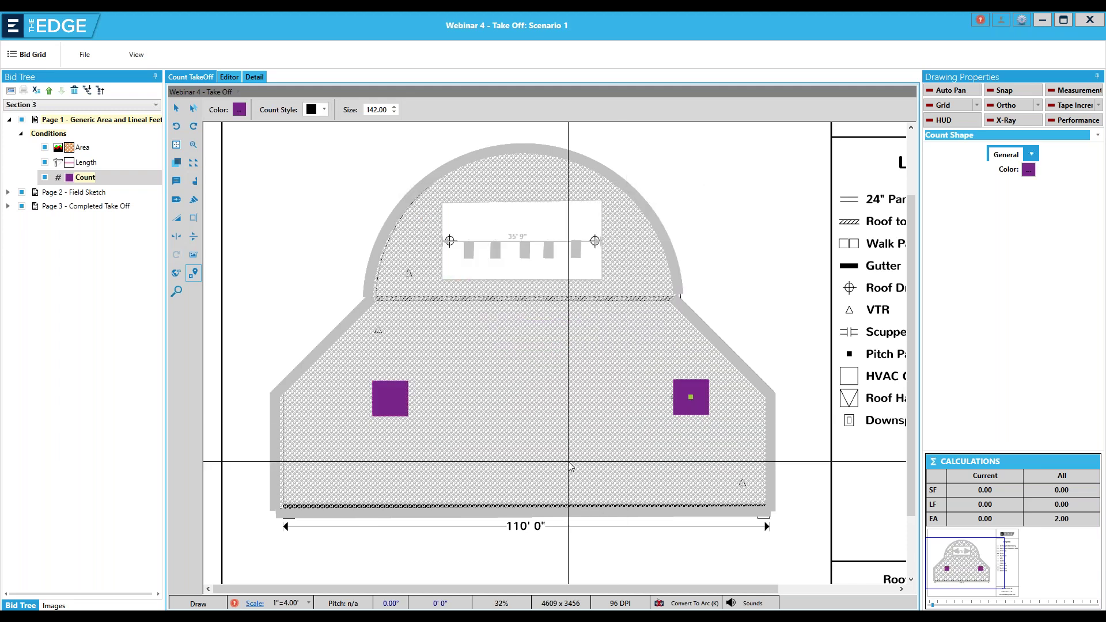
- Set the count marker size to 25
double_click(378, 110)
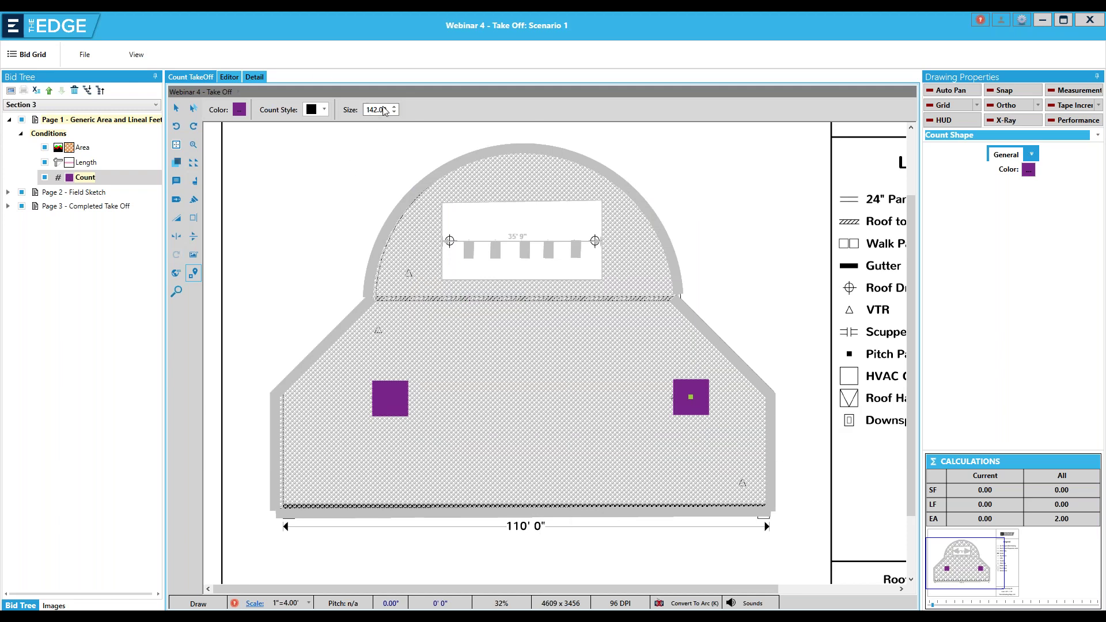
text(25)
key(Return)
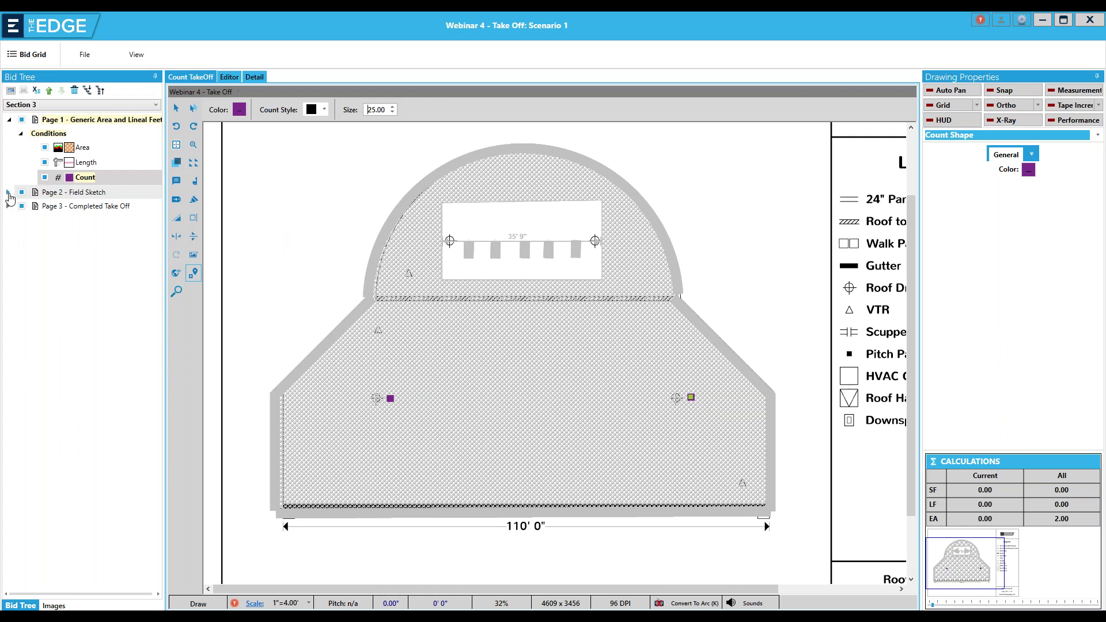
- Open Page 2 - Field Sketch and select its Area condition
click(9, 121)
click(10, 135)
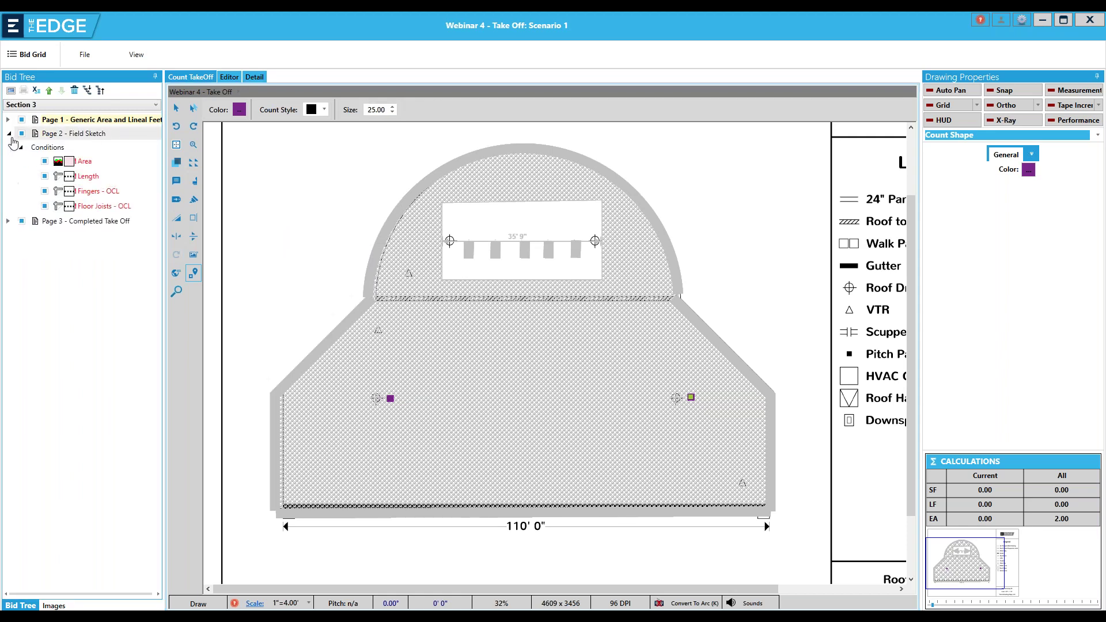
click(83, 167)
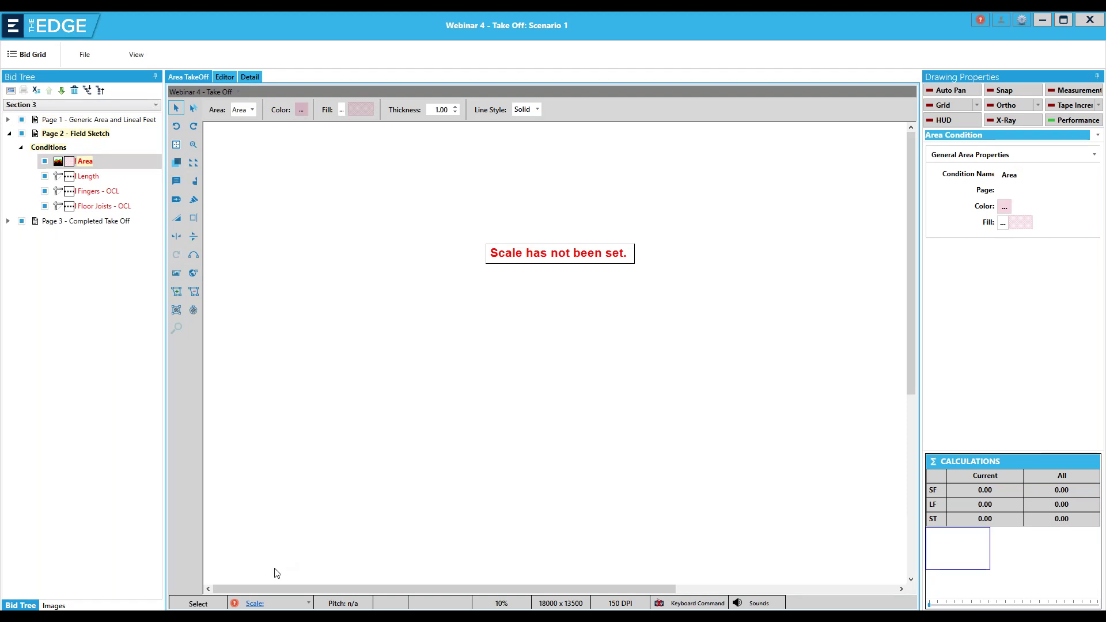
- Set the Field Sketch page's drawing scale to 1/4"
click(260, 605)
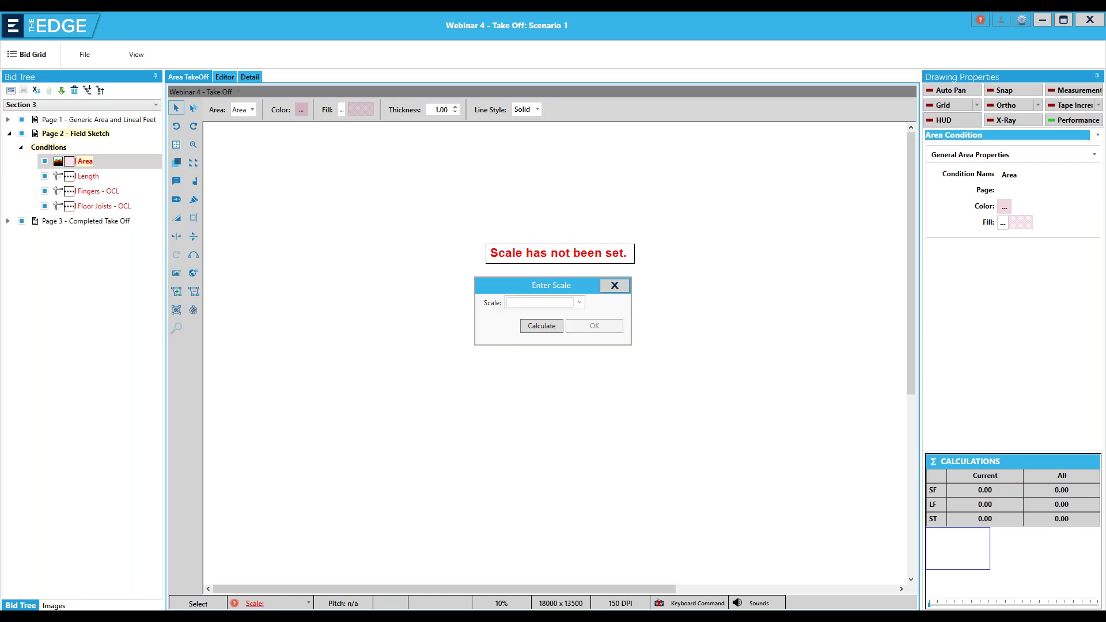
click(580, 303)
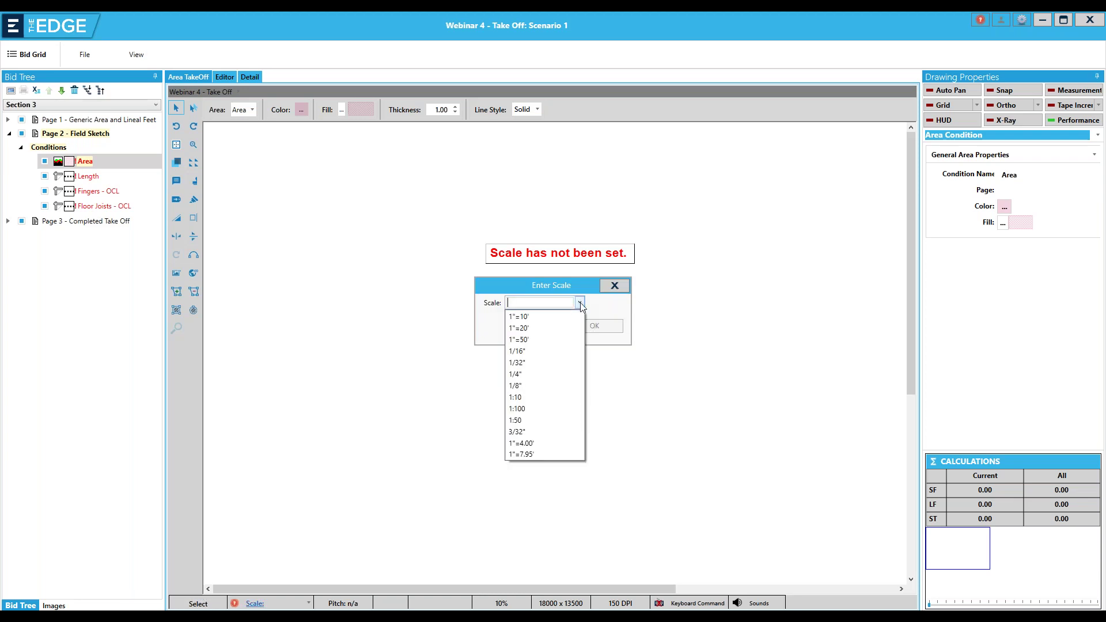
click(533, 375)
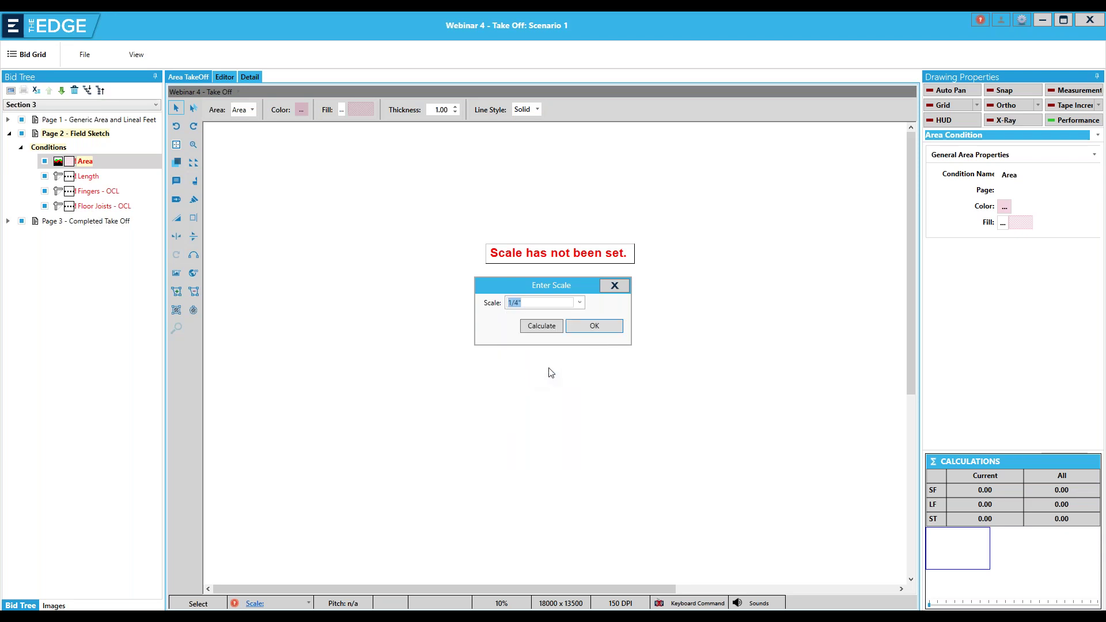
click(603, 330)
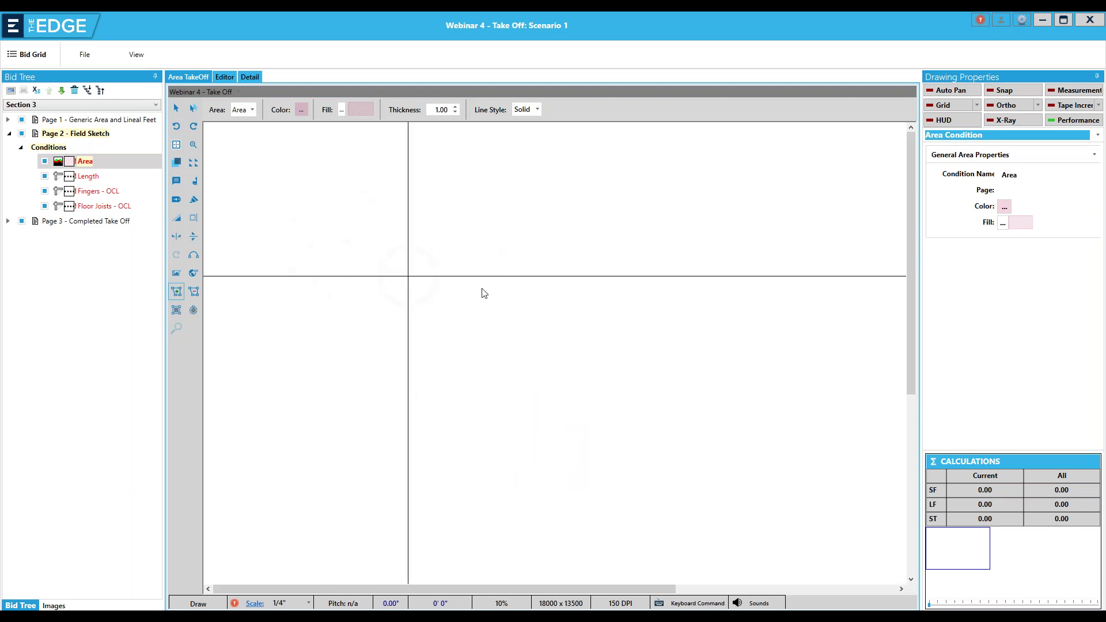
scroll(563, 352, up, 3)
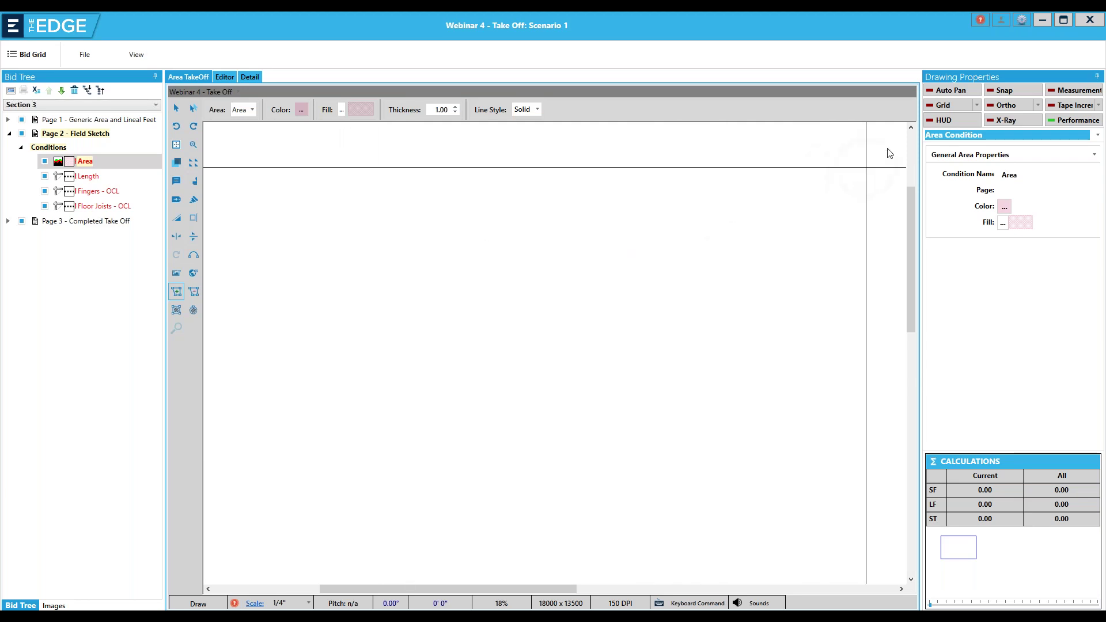
- Display the grid on the Field Sketch sheet and enable snapping to it
click(943, 105)
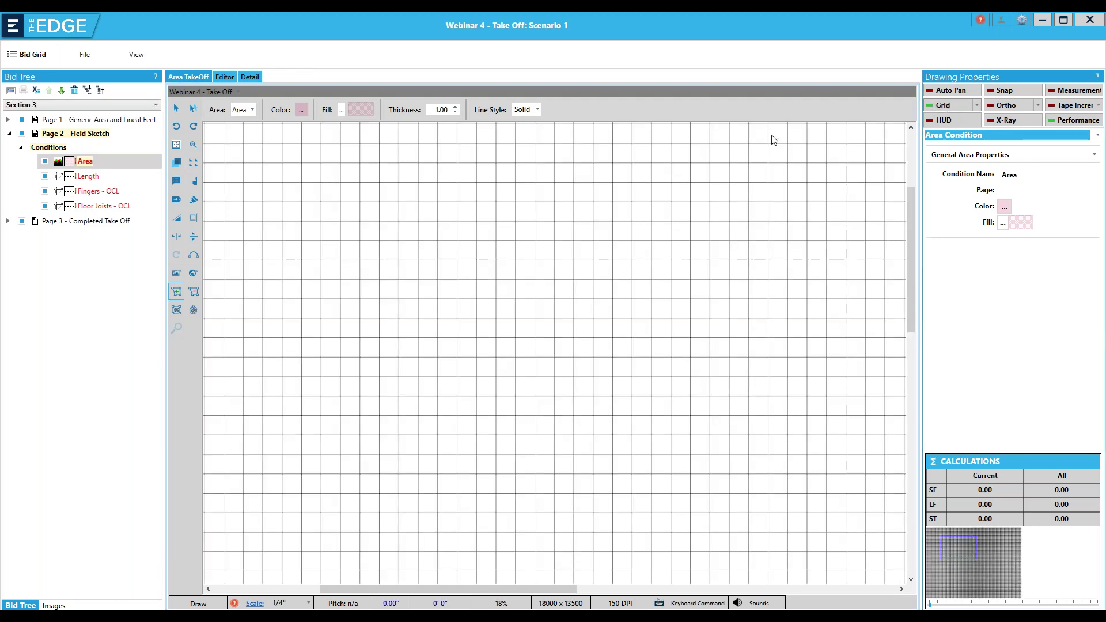
scroll(378, 339, up, 1)
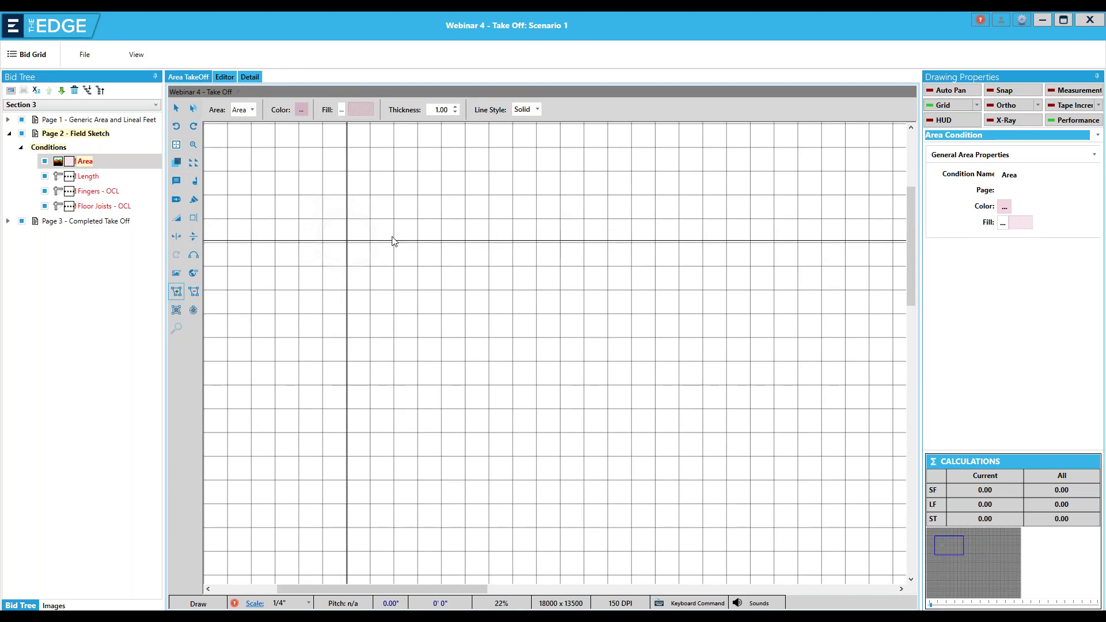
click(978, 105)
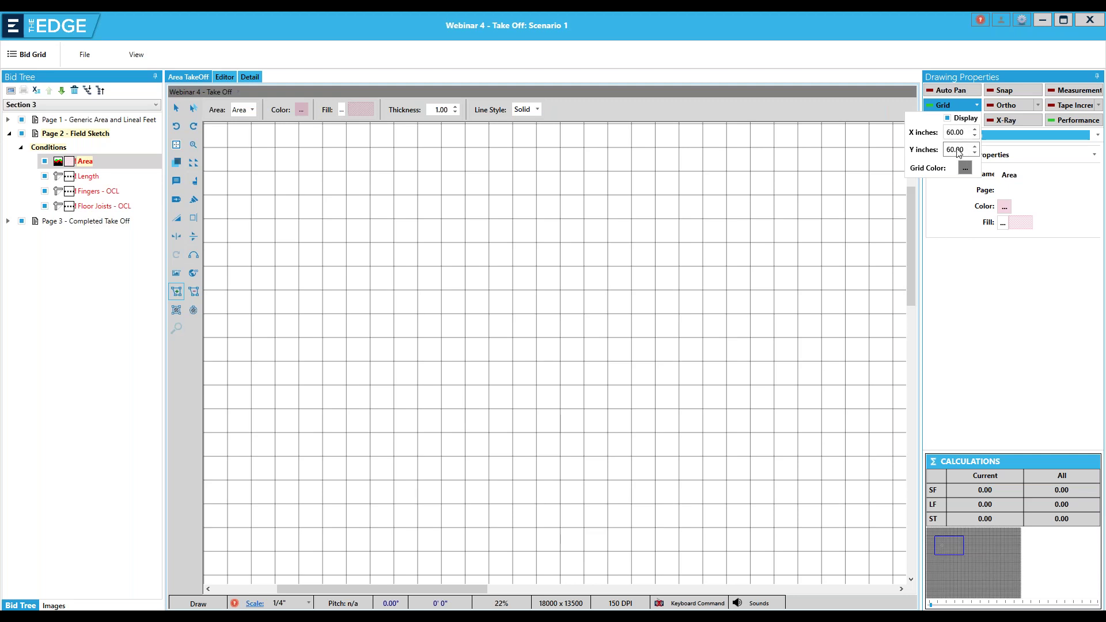
click(976, 106)
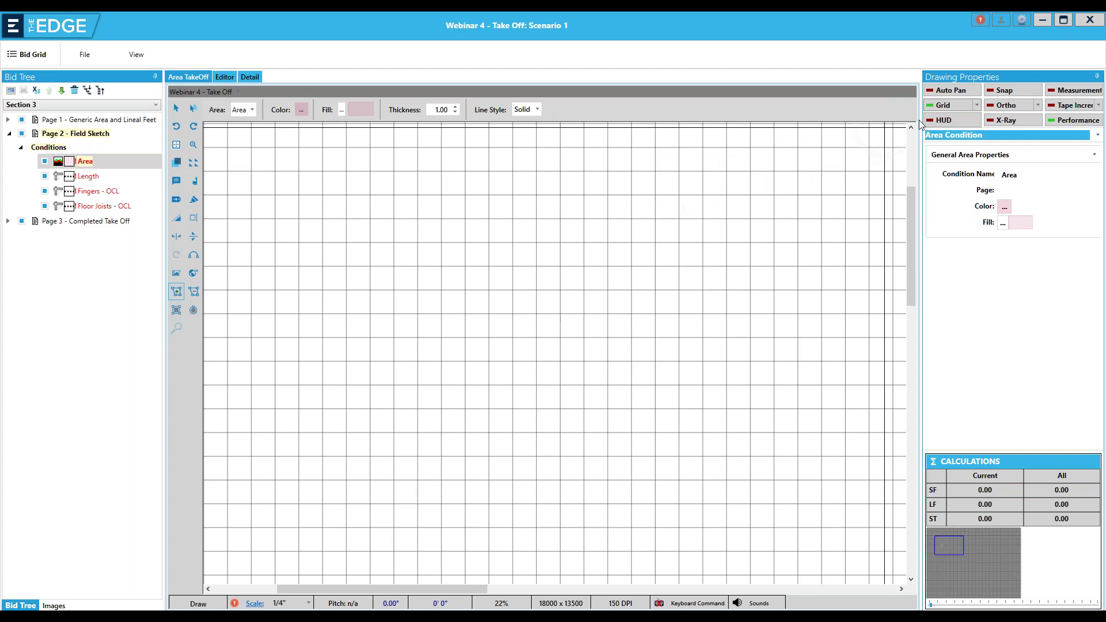
click(999, 93)
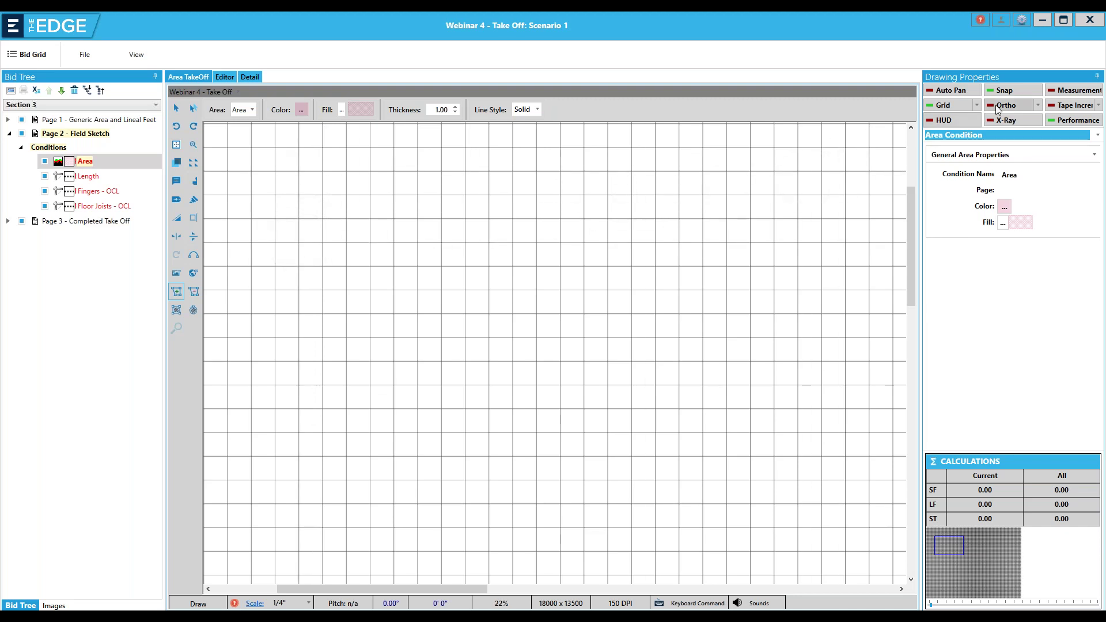
- Draw a 15' by 30' rectangular area on the grid: 450 SF with a 90 LF perimeter
click(299, 242)
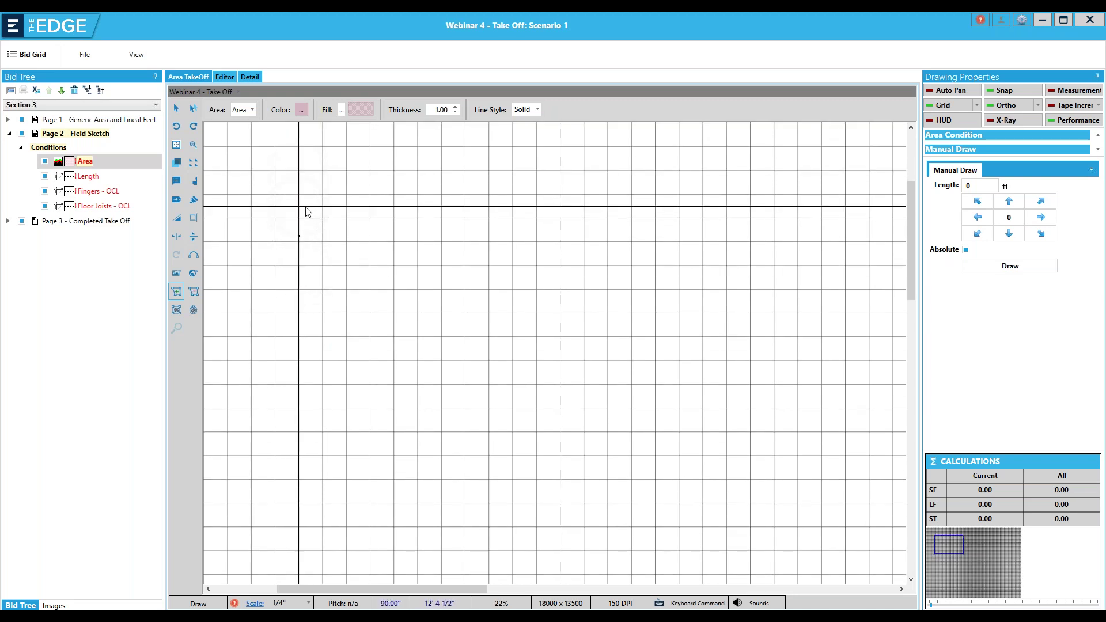
key(Escape)
click(299, 218)
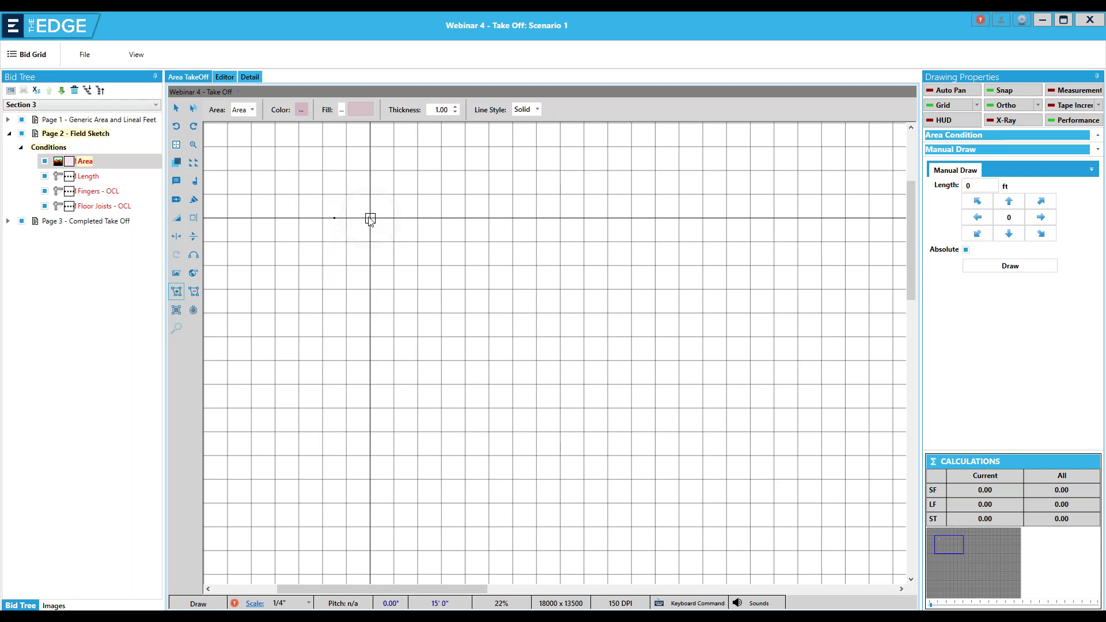
click(370, 219)
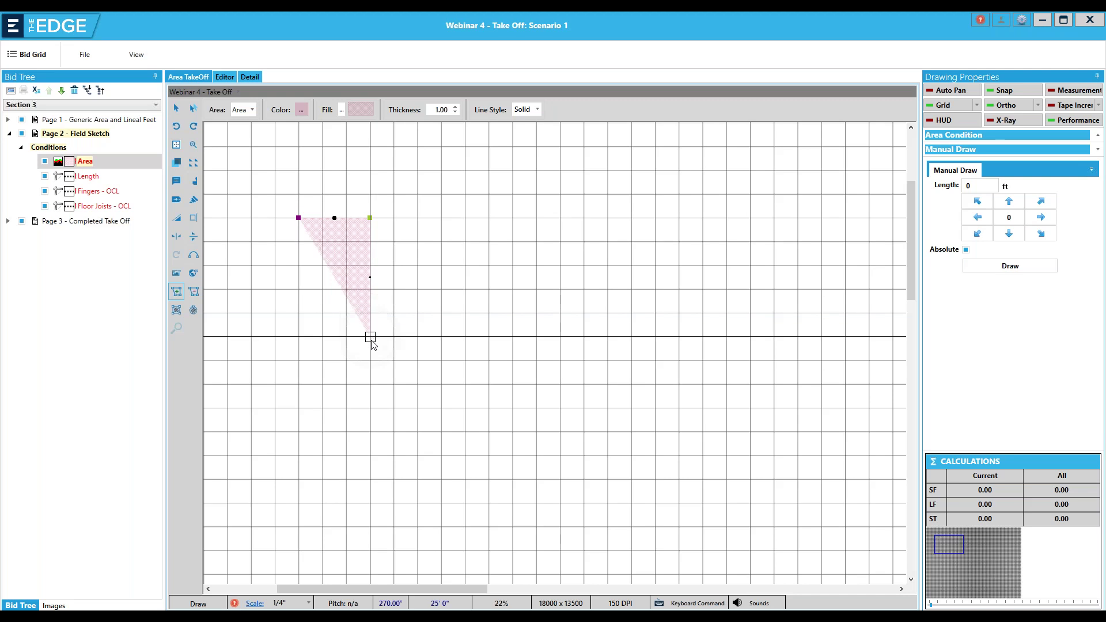
click(370, 360)
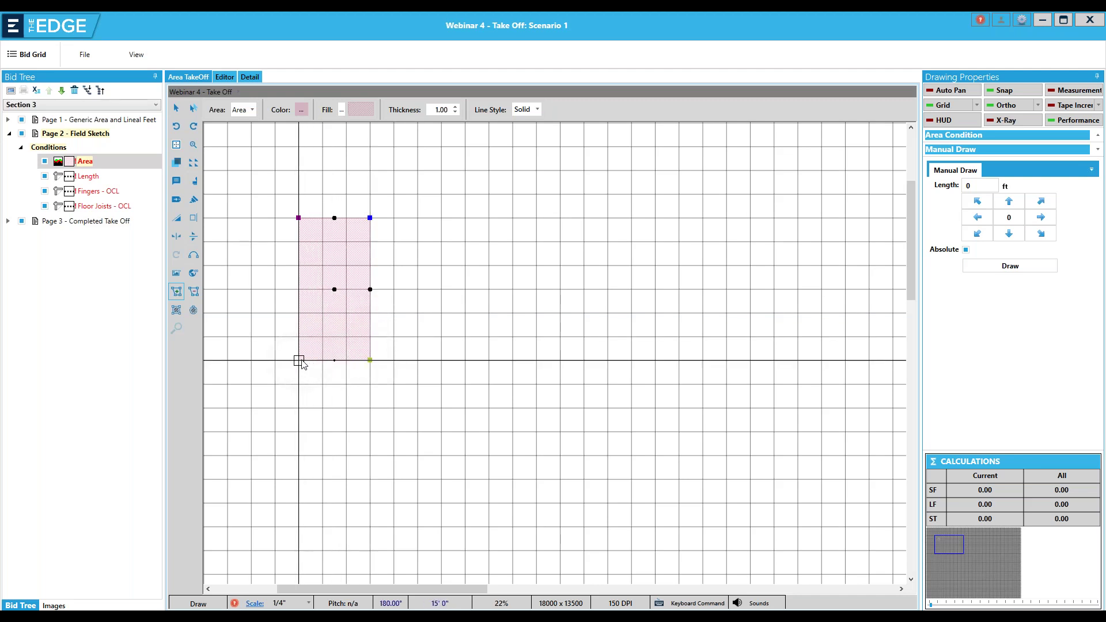
click(298, 360)
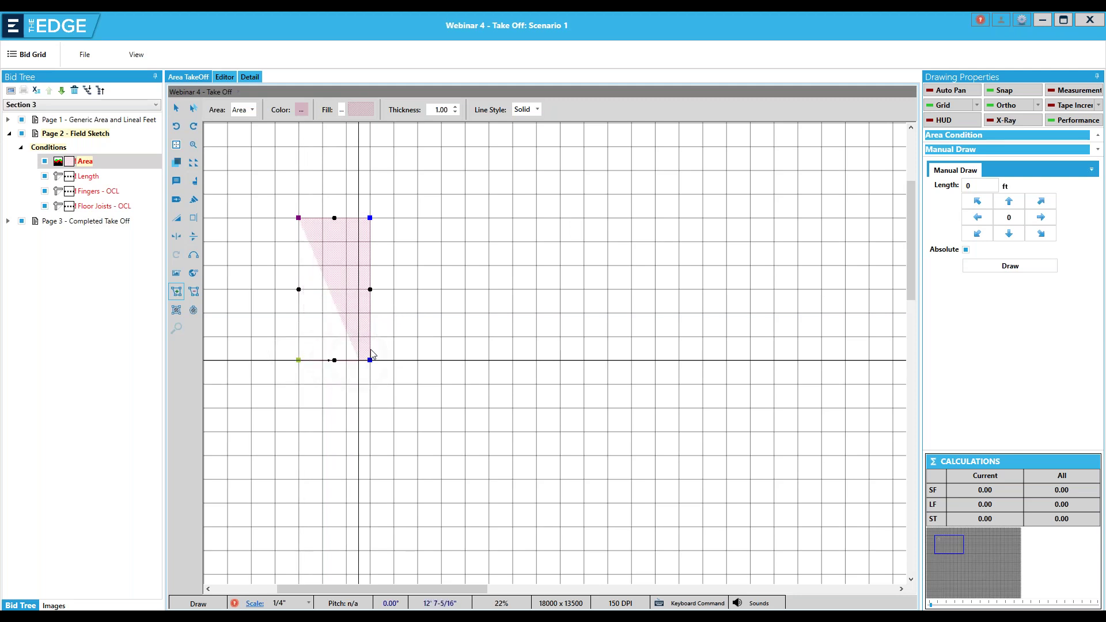
click(299, 360)
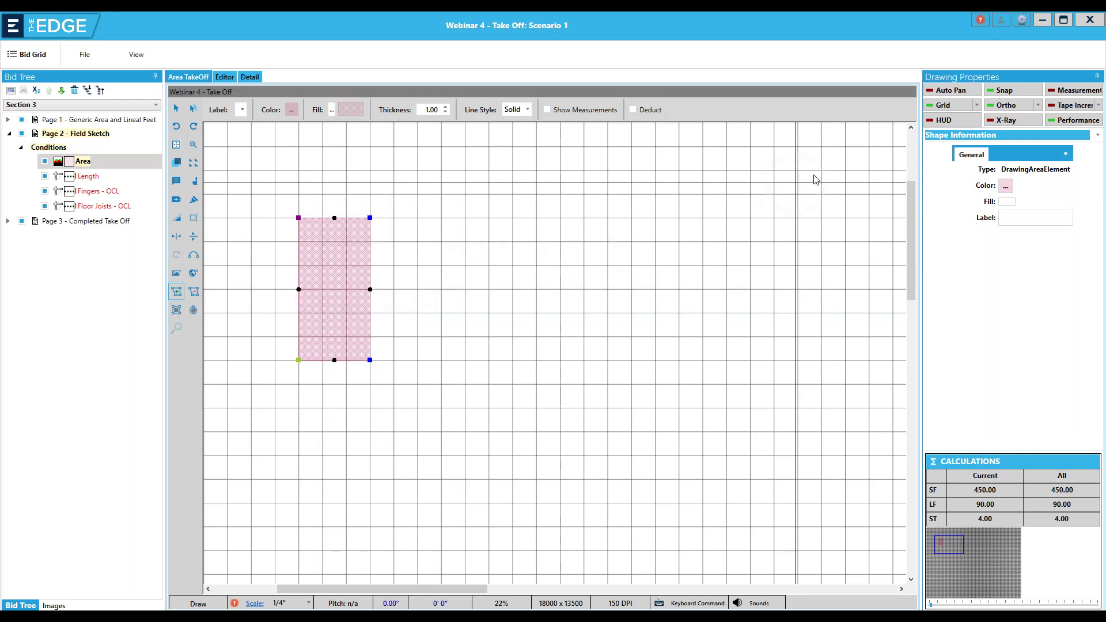
- Hide the grid, turn on the HUD, and enable the 12" tape increment
click(937, 104)
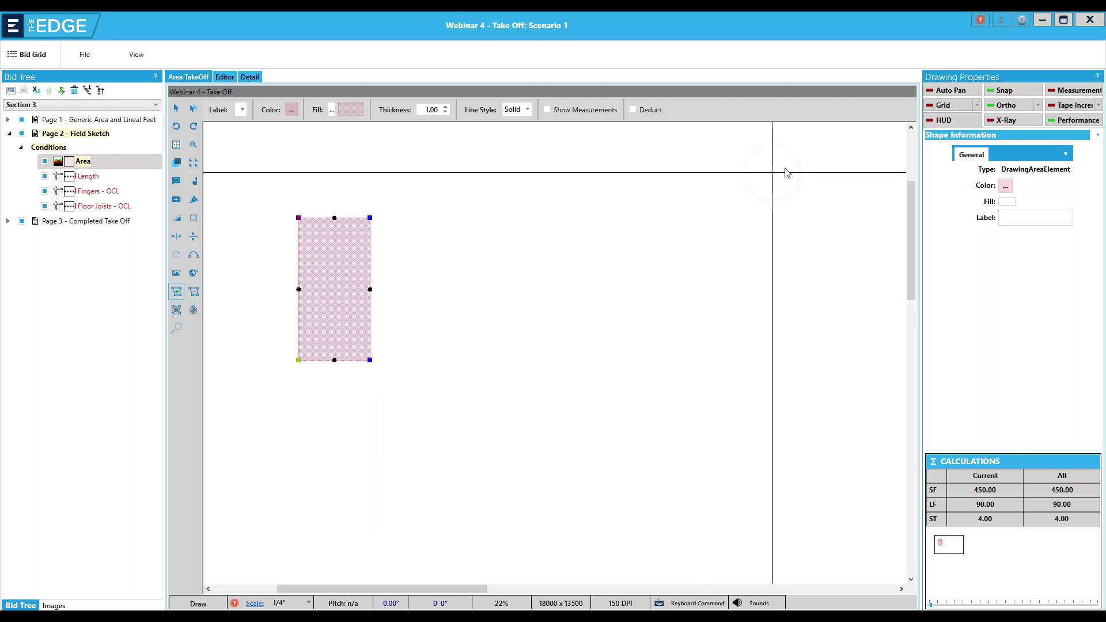
click(952, 120)
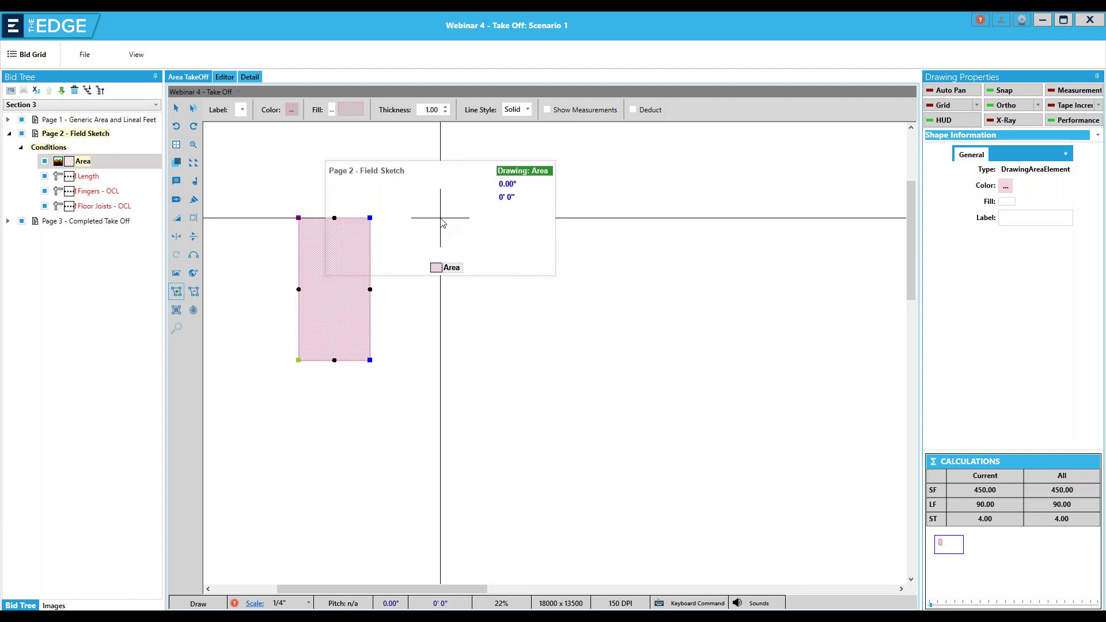
click(1098, 105)
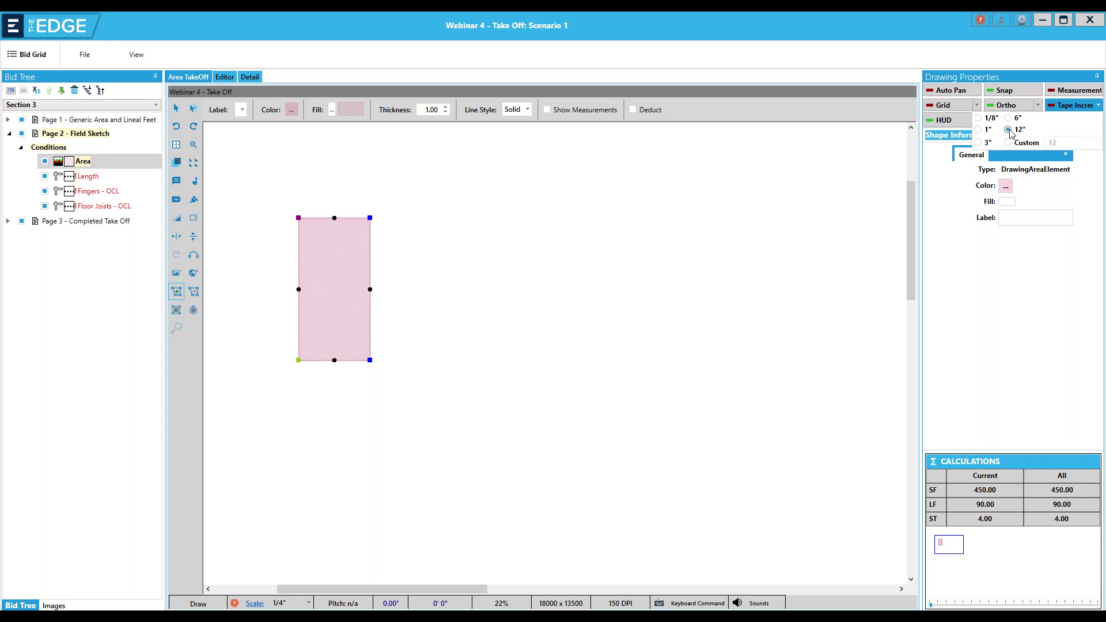
click(1064, 107)
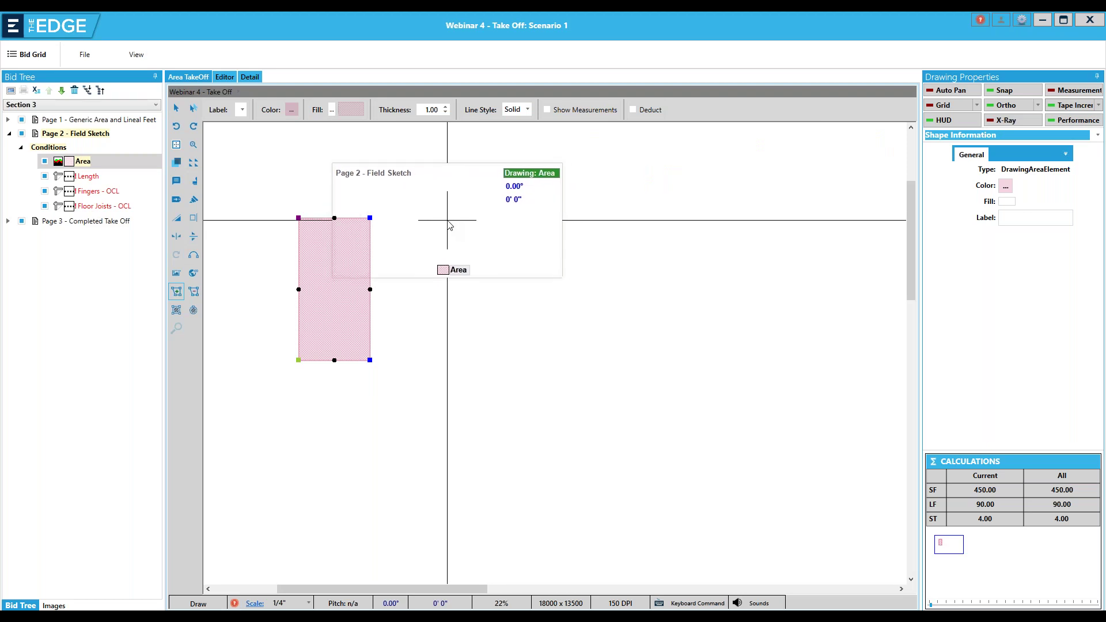
- Draw a 50' by 50' square area of 2,500 SF right of the first area
click(446, 219)
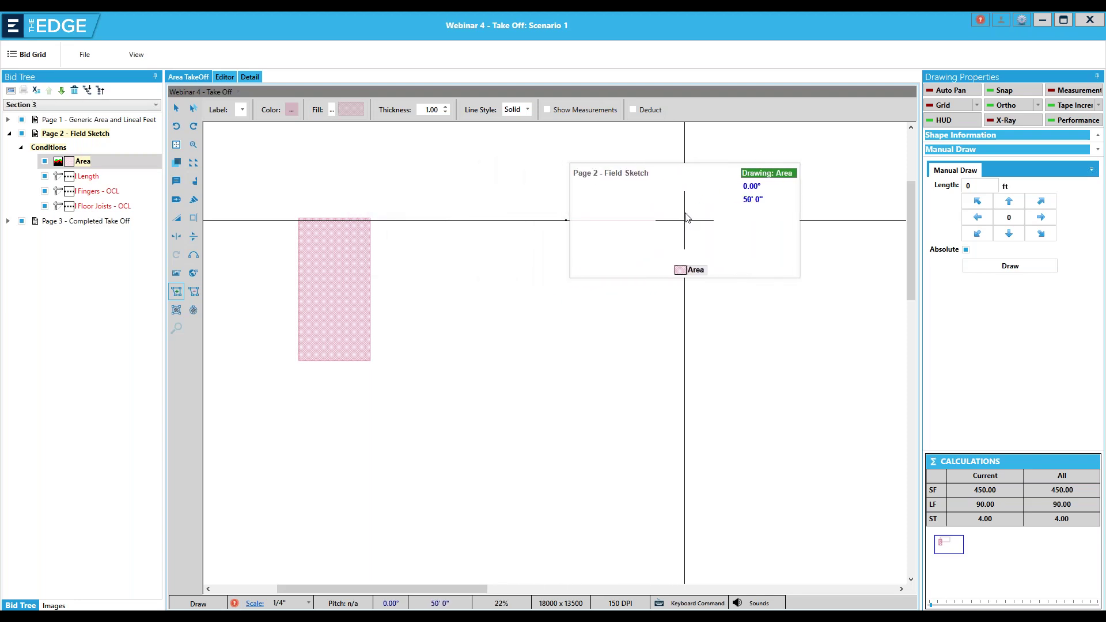
click(684, 220)
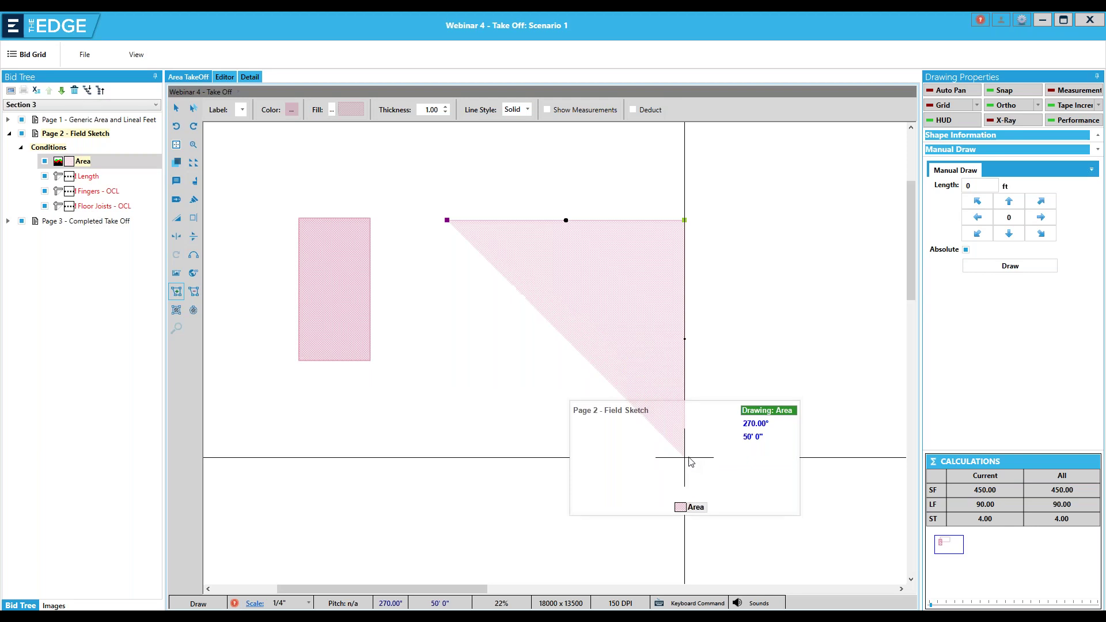
click(685, 457)
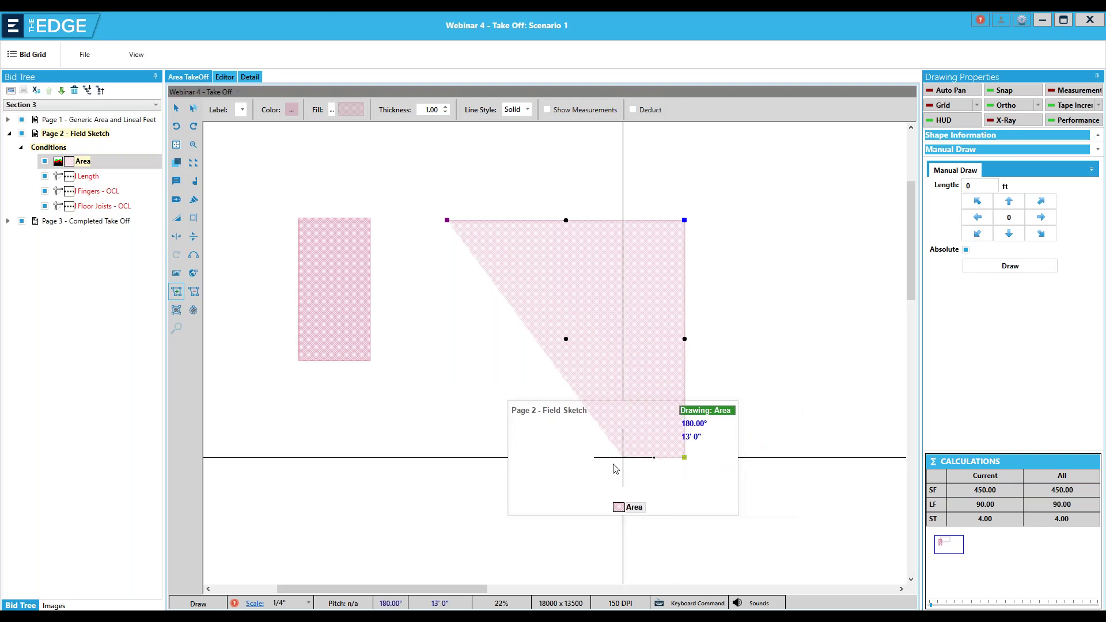
click(447, 469)
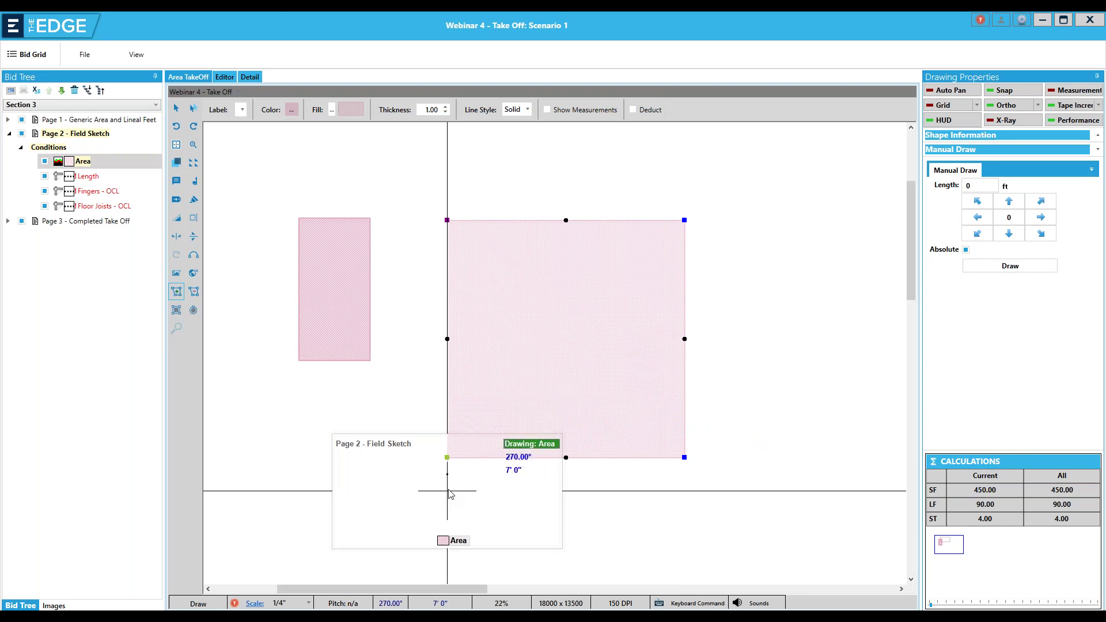
double_click(449, 488)
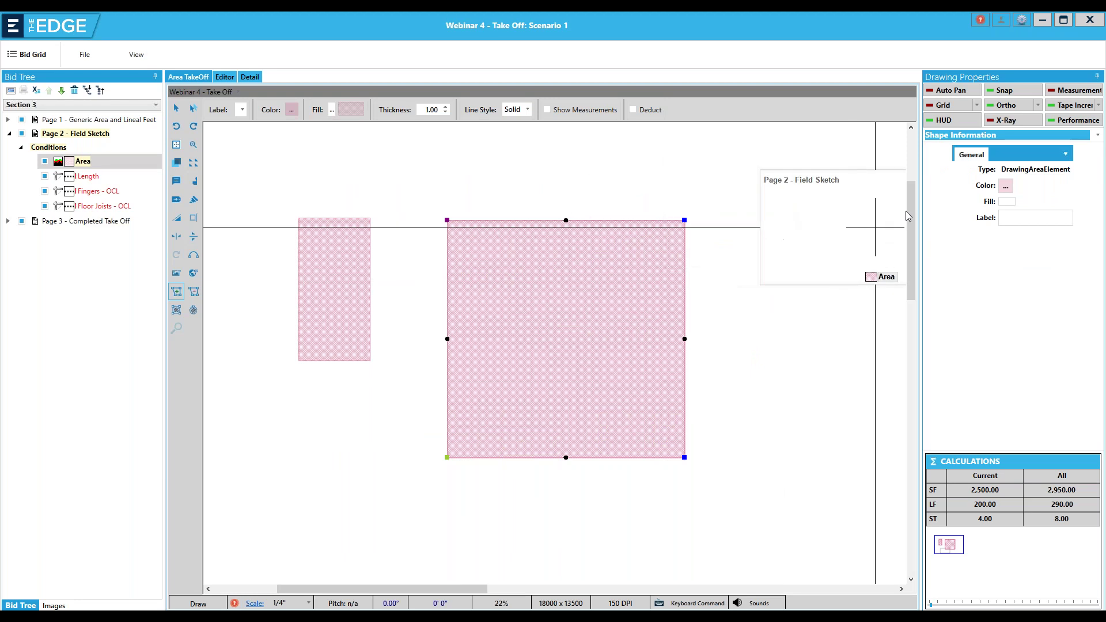
drag(911, 215, 909, 264)
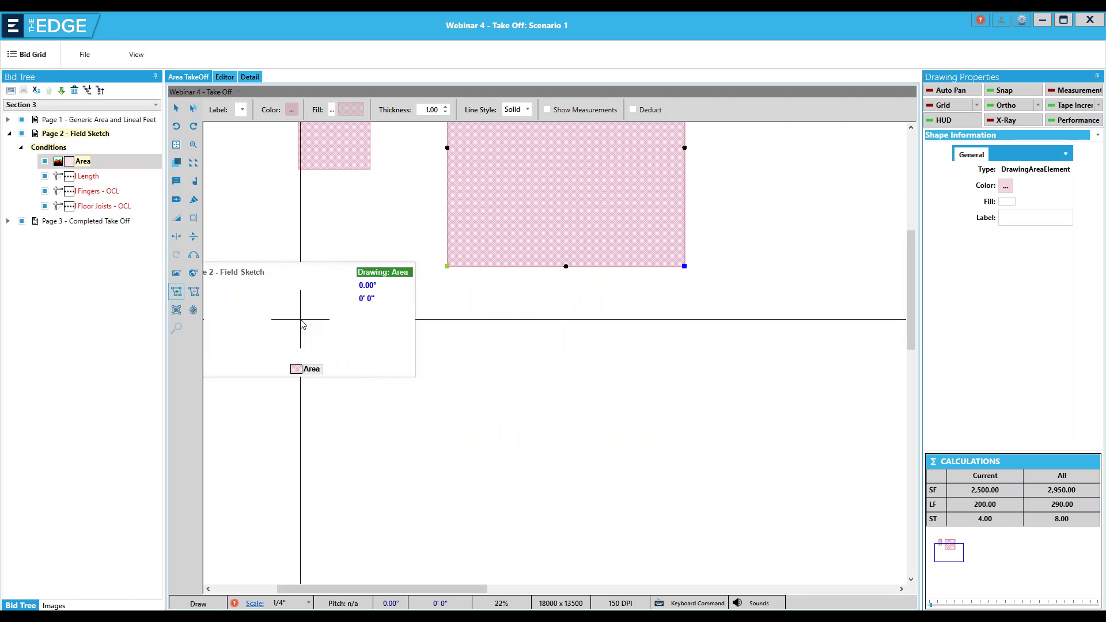
- Start a third area below the others with 50 ft edges right and down
click(298, 319)
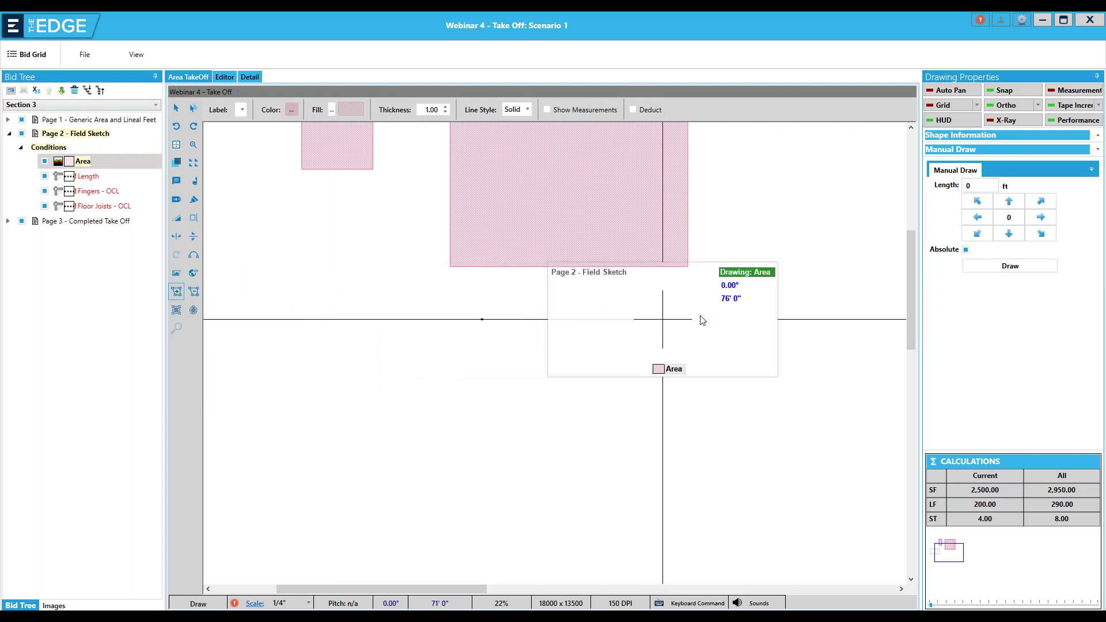
click(974, 187)
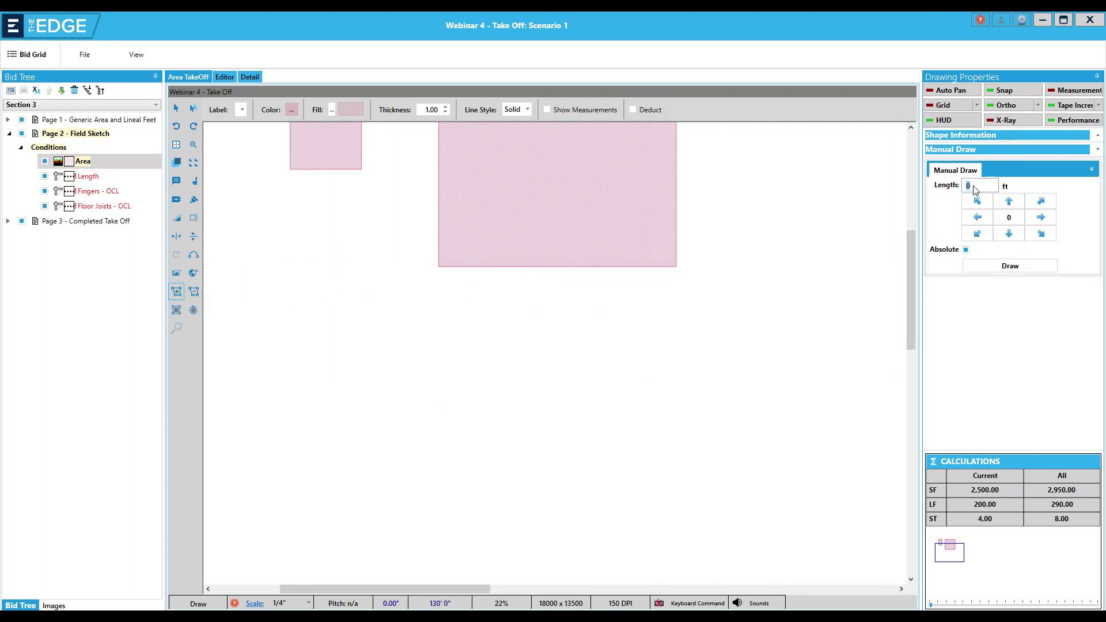
text(5)
click(1040, 217)
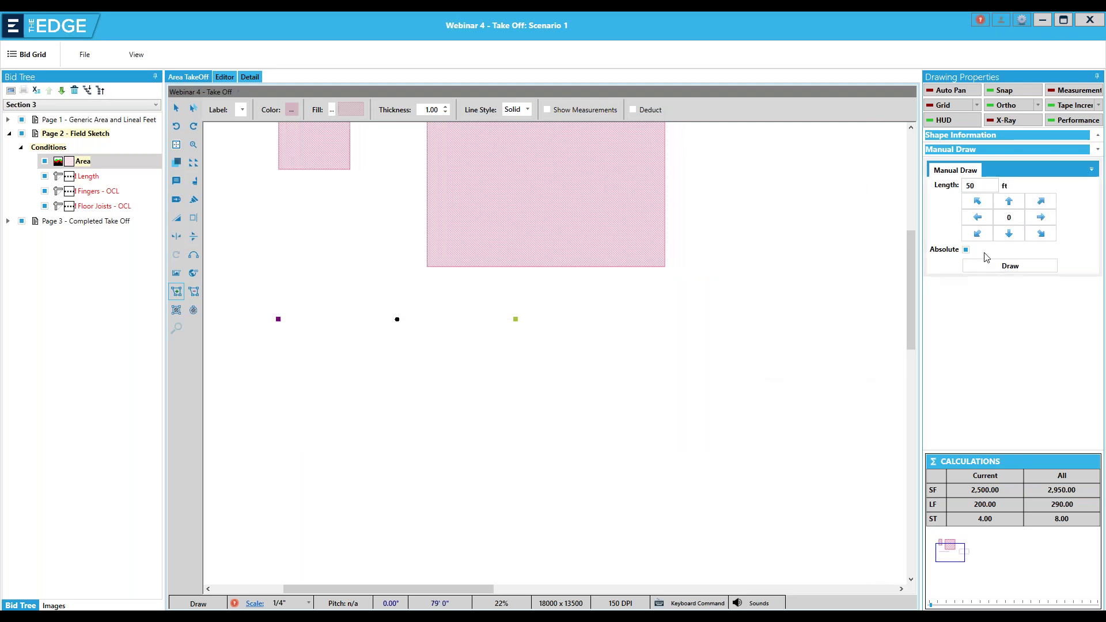
click(1008, 235)
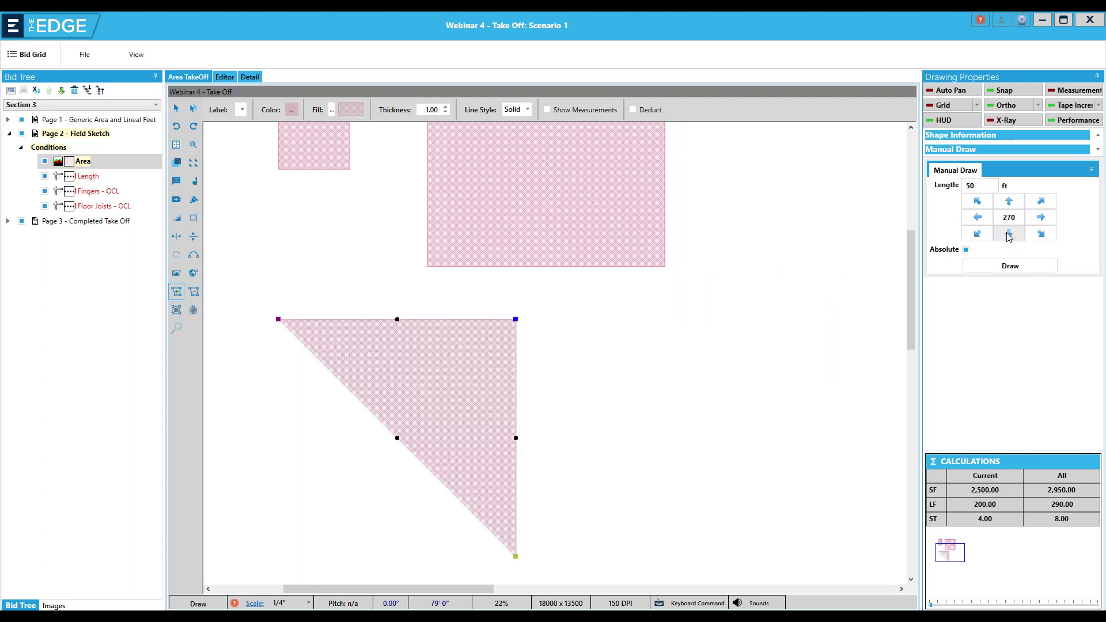
- Add 25 ft edges left, up and left to complete the 1,875 SF L-shaped area
click(982, 188)
double_click(968, 186)
text(25)
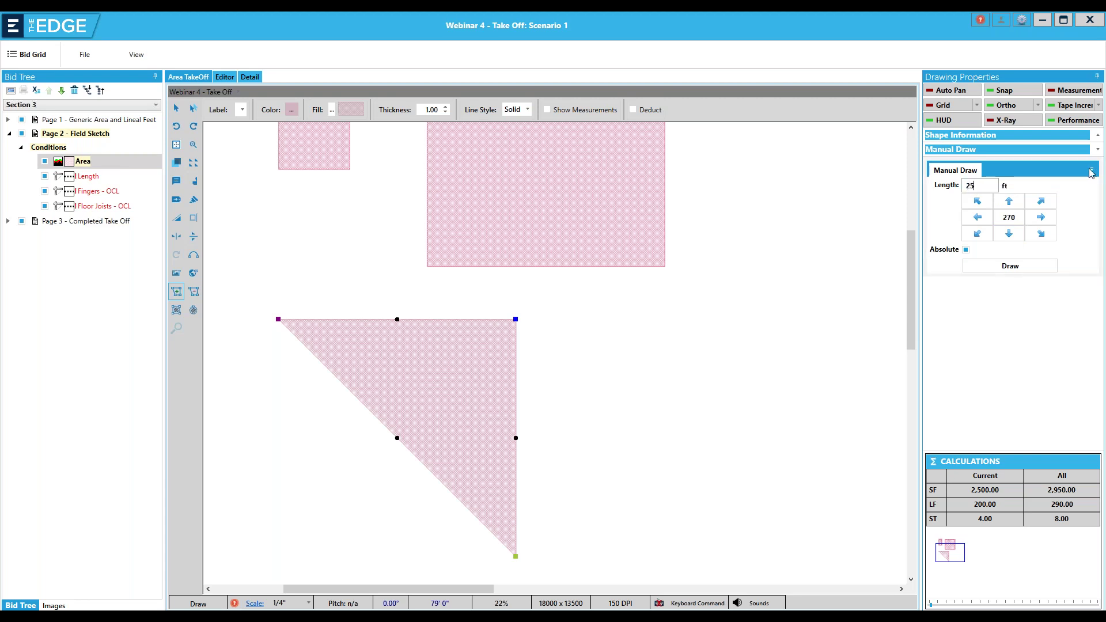
click(979, 219)
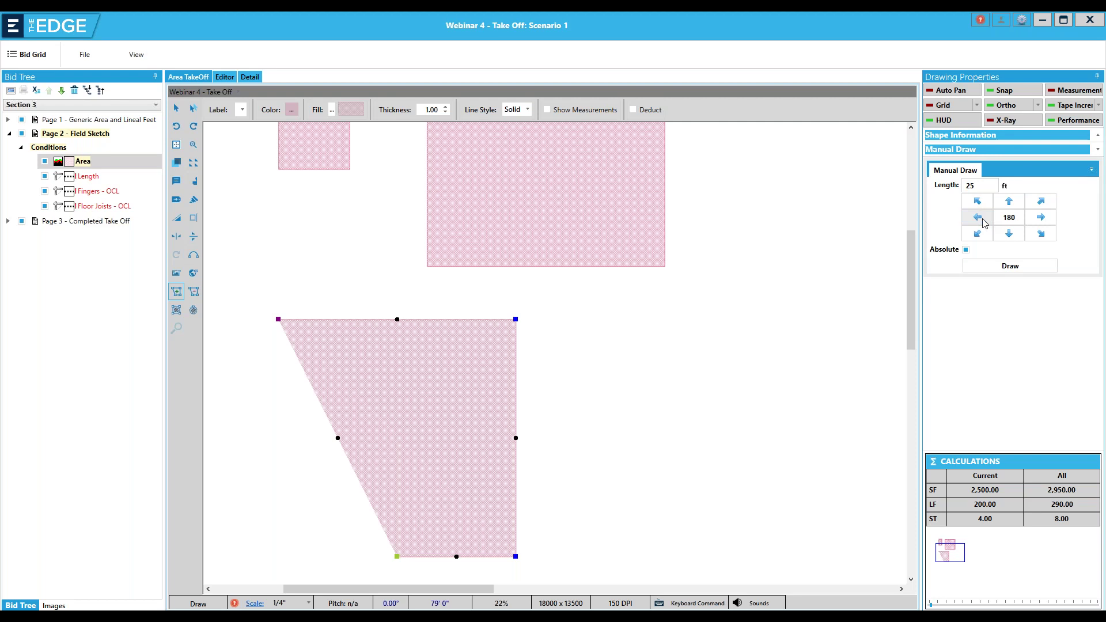
click(1009, 205)
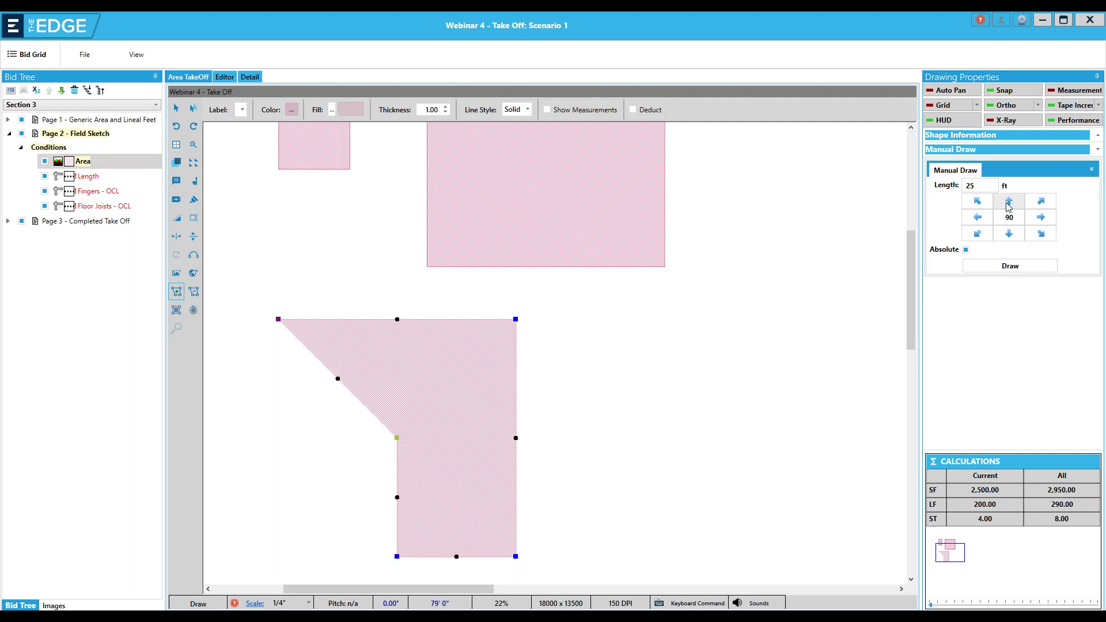
click(977, 219)
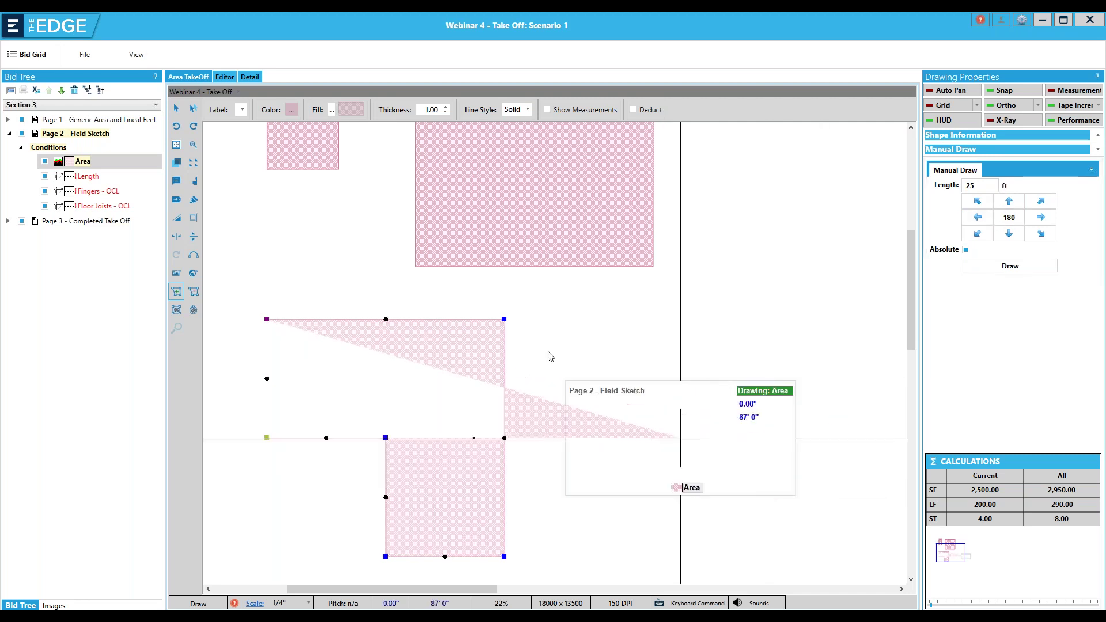
click(486, 383)
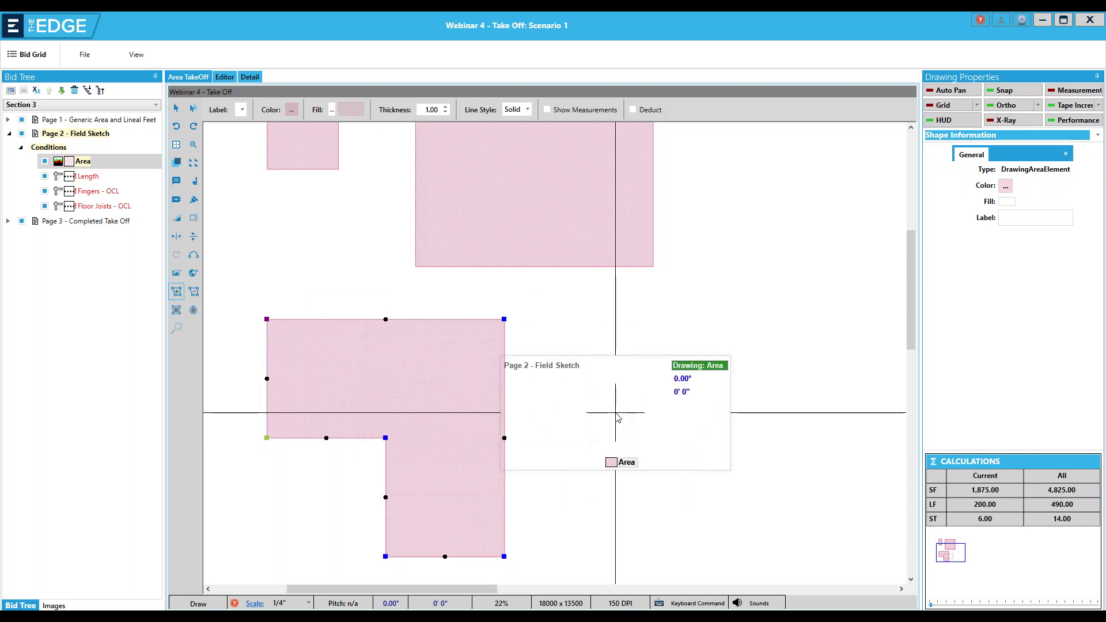
click(562, 320)
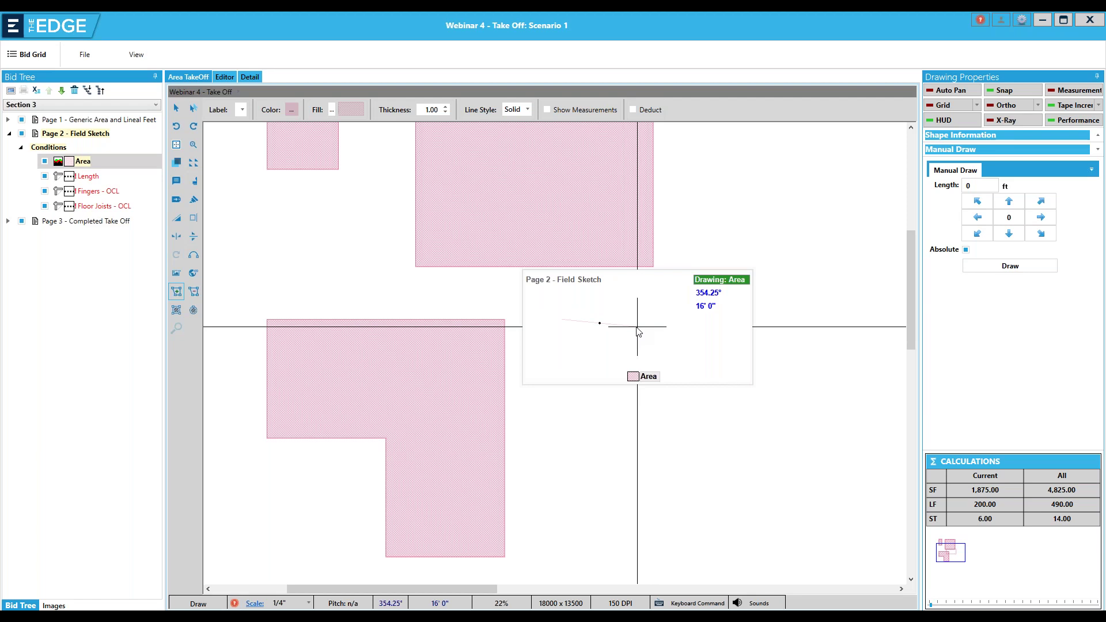
- Draw a 25 ft by 25 ft square area of 625 SF using typed edge lengths right, down and left
key(Tab)
text(2)
key(Return)
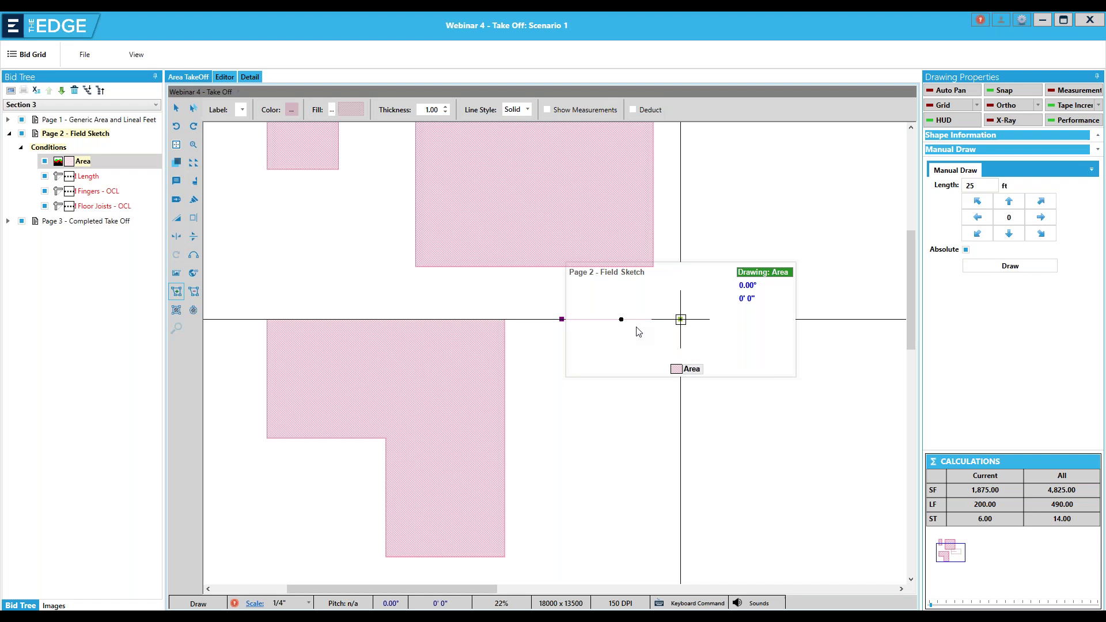
key(Down)
text(2)
key(Return)
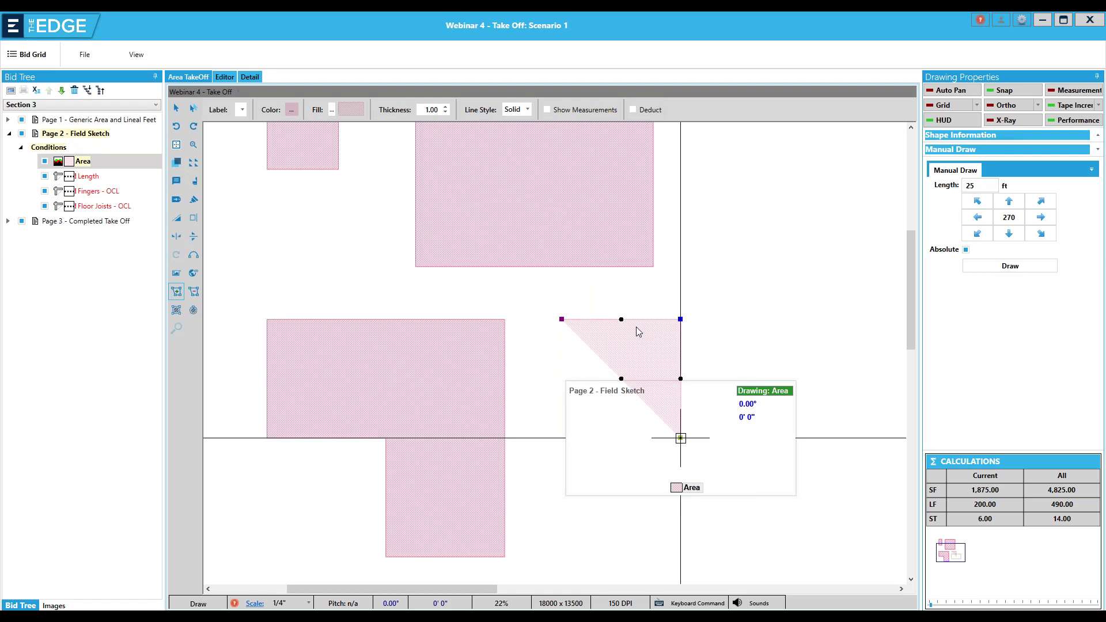
key(Left)
text(25)
key(Return)
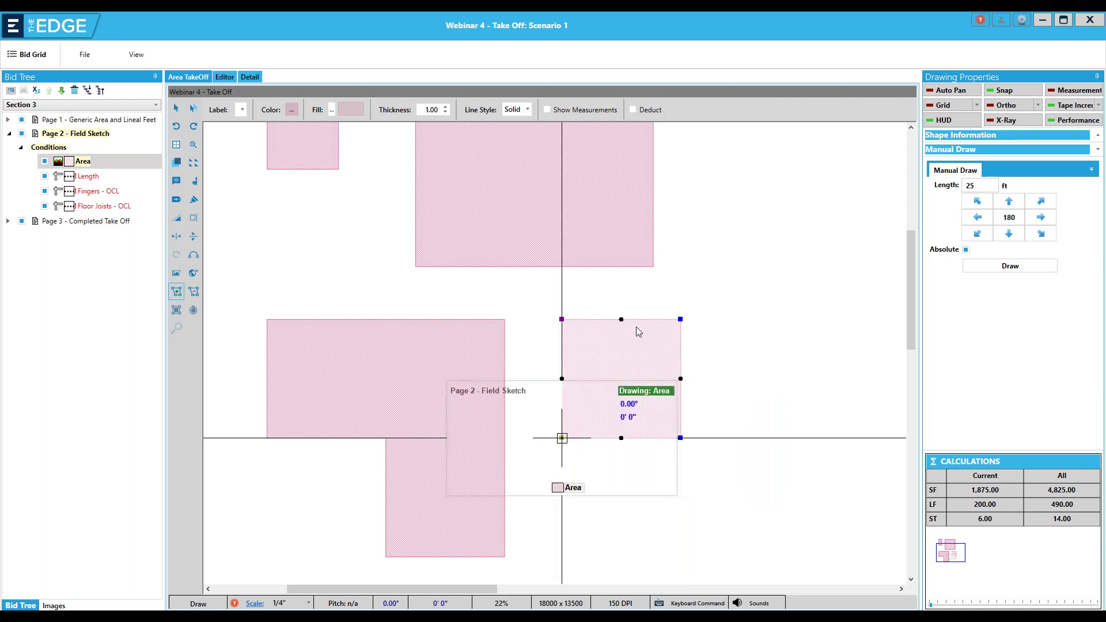
key(Return)
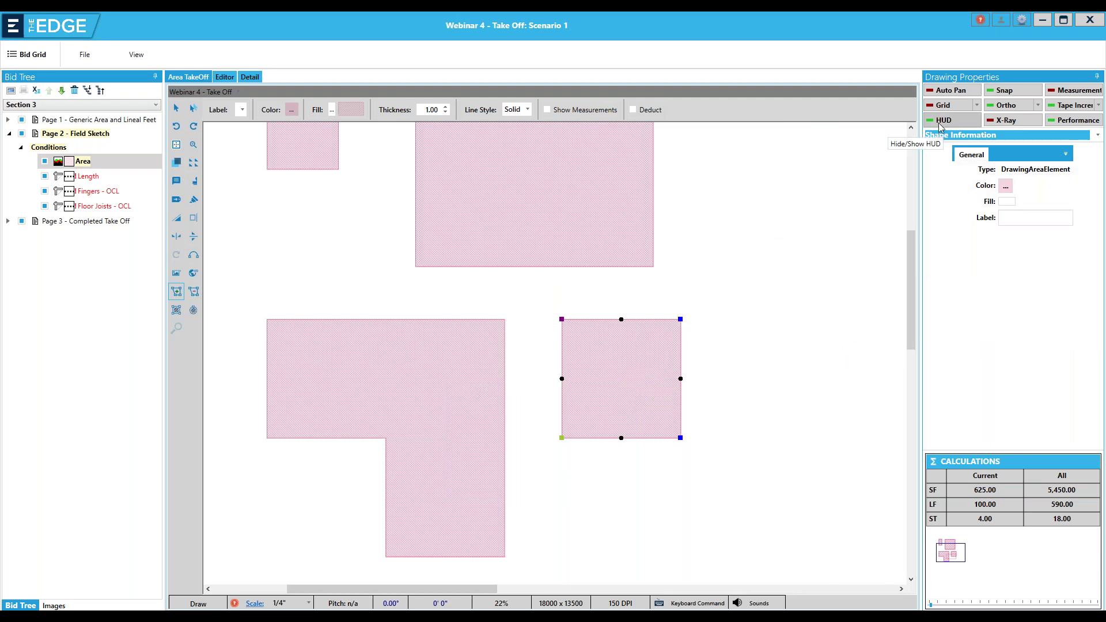
- Zoom out to the whole sketch, turn off HUD and Snap, and activate the Length condition
drag(912, 264, 904, 236)
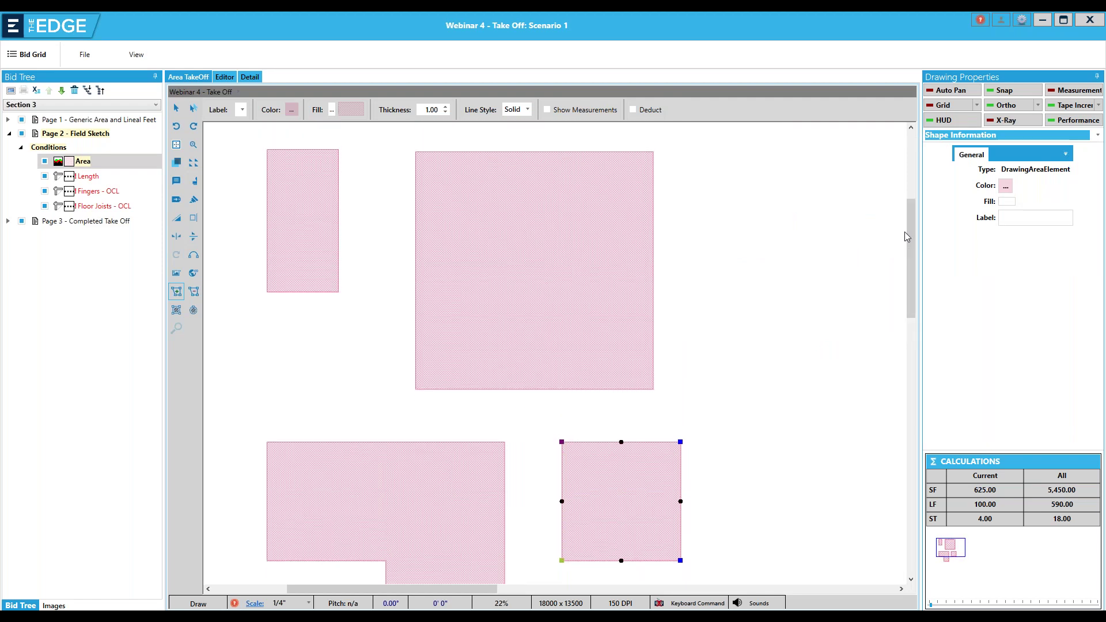
scroll(814, 333, down, 1)
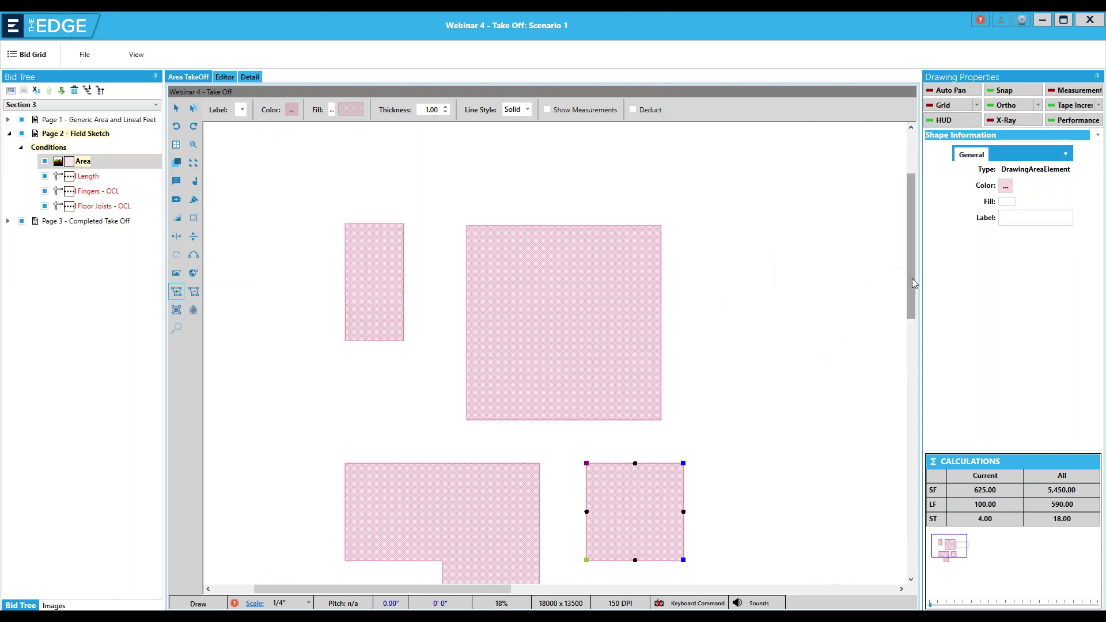
mouse_move(911, 280)
mouse_down()
mouse_move(911, 310)
mouse_move(911, 299)
mouse_up()
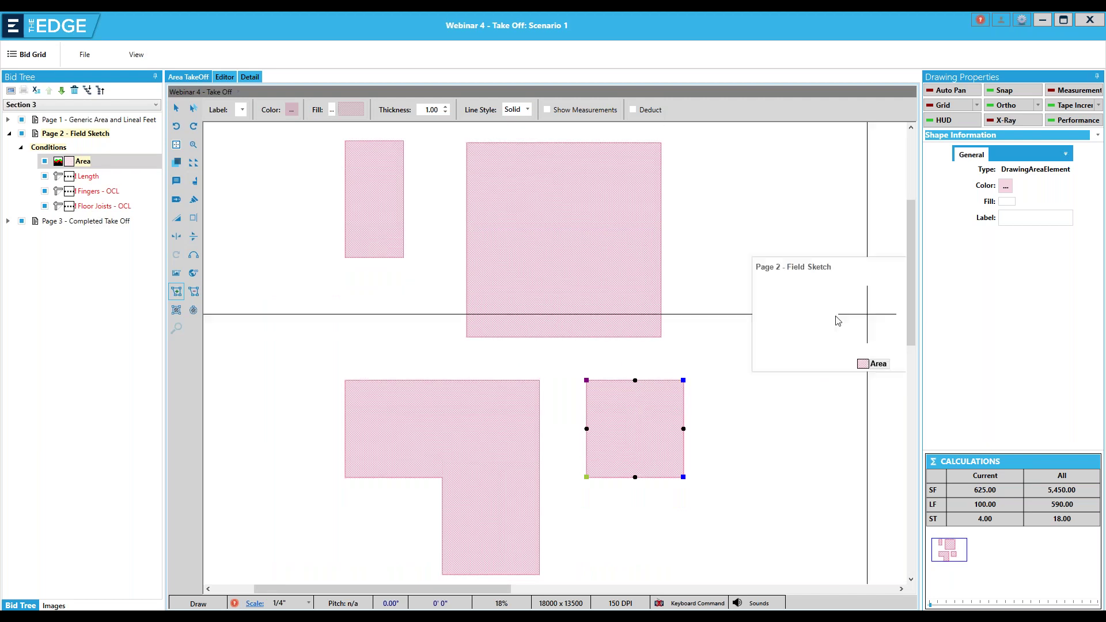
click(946, 123)
click(1003, 94)
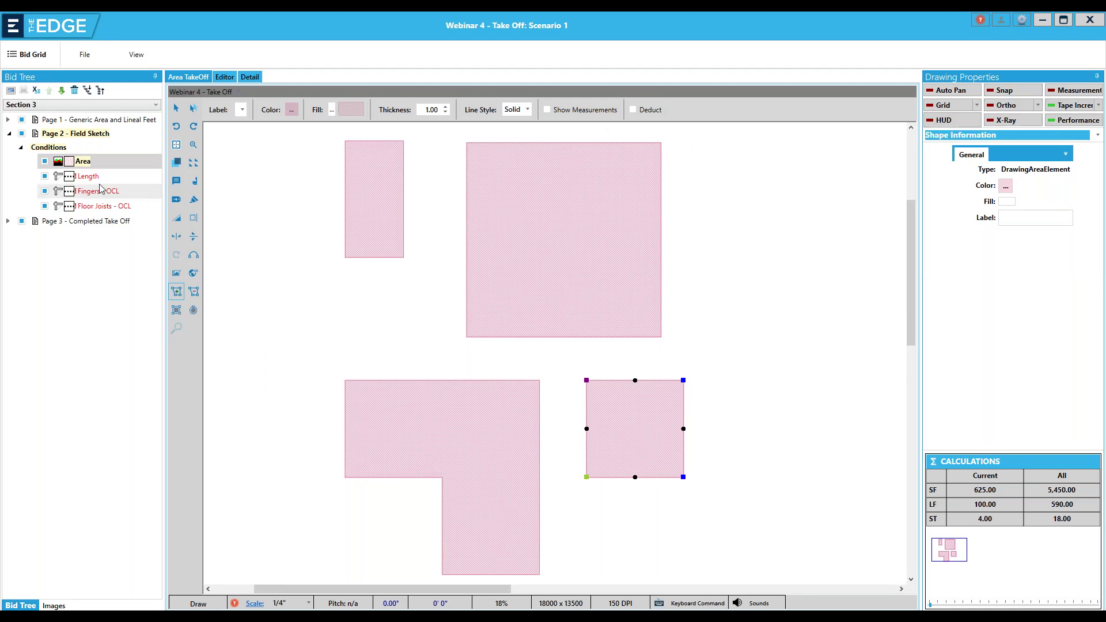
click(91, 180)
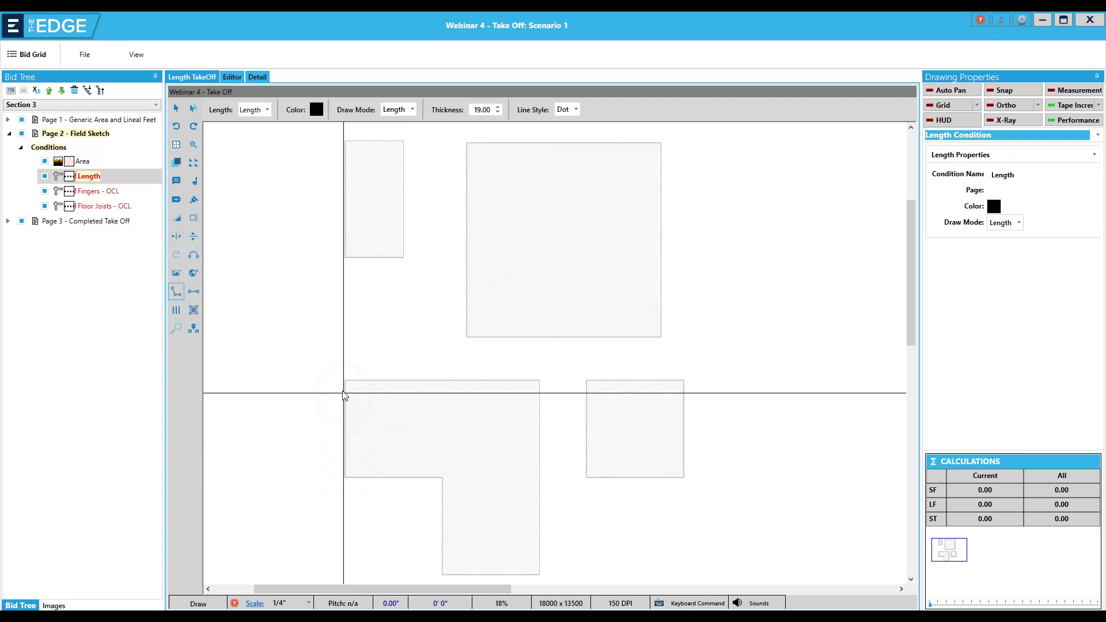
- Re-enable Snap and trace a 200 LF length line around the L-shaped area's corners
click(1005, 92)
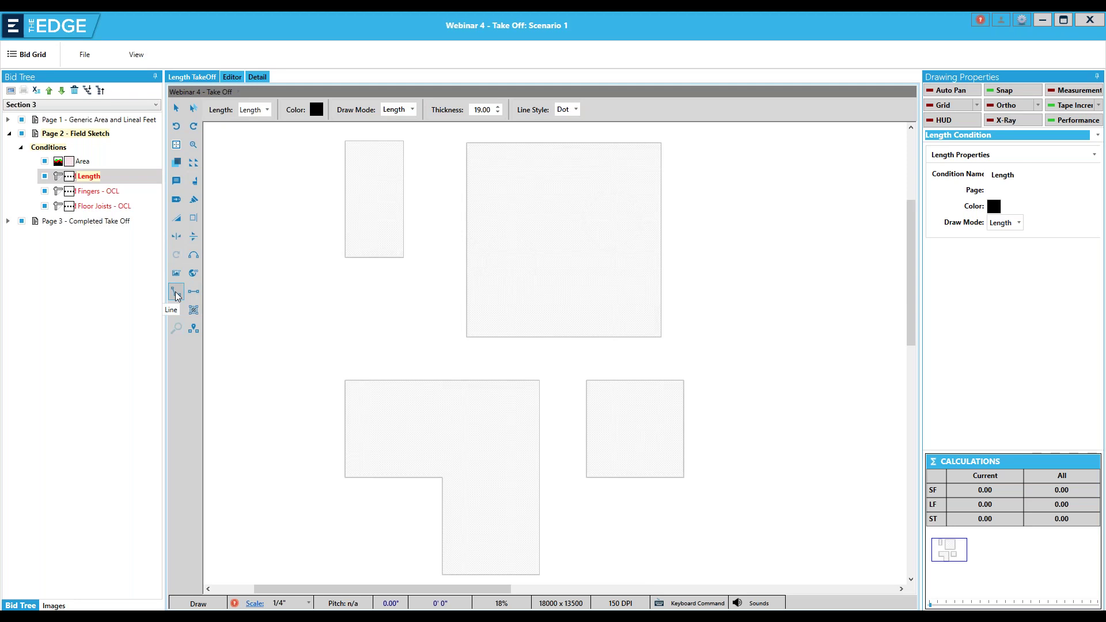
click(345, 477)
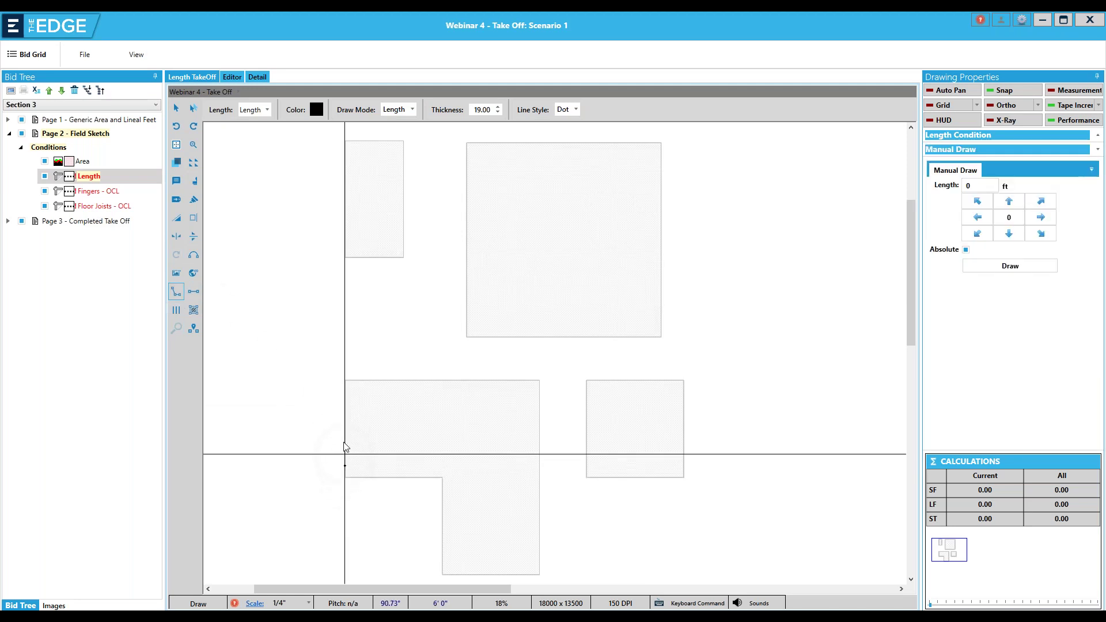
click(344, 380)
click(539, 380)
click(540, 574)
click(442, 539)
click(442, 442)
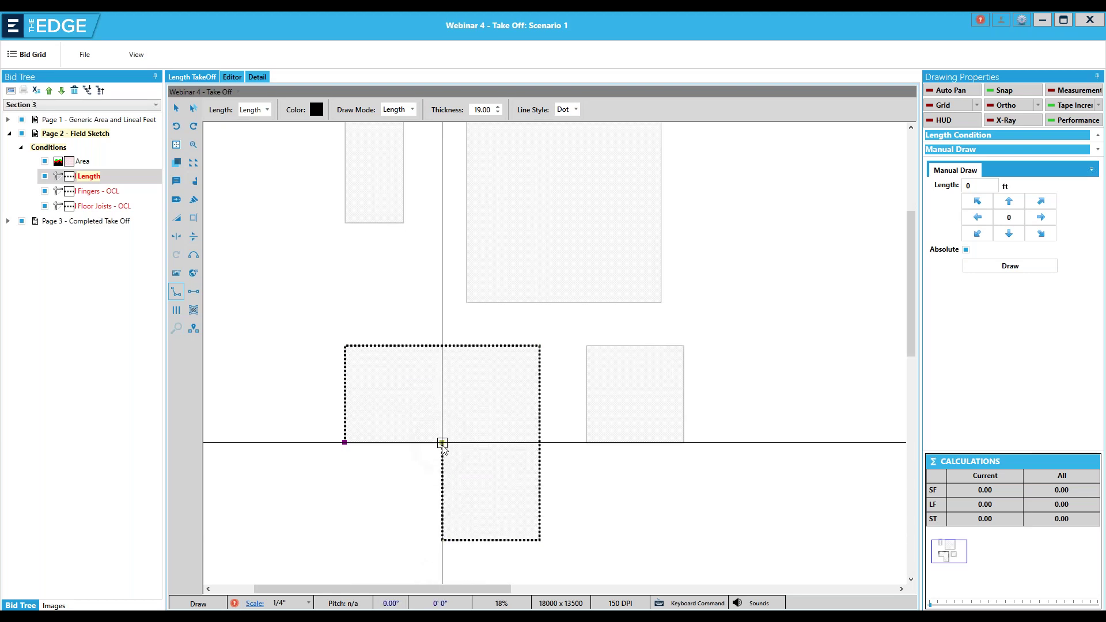
click(344, 443)
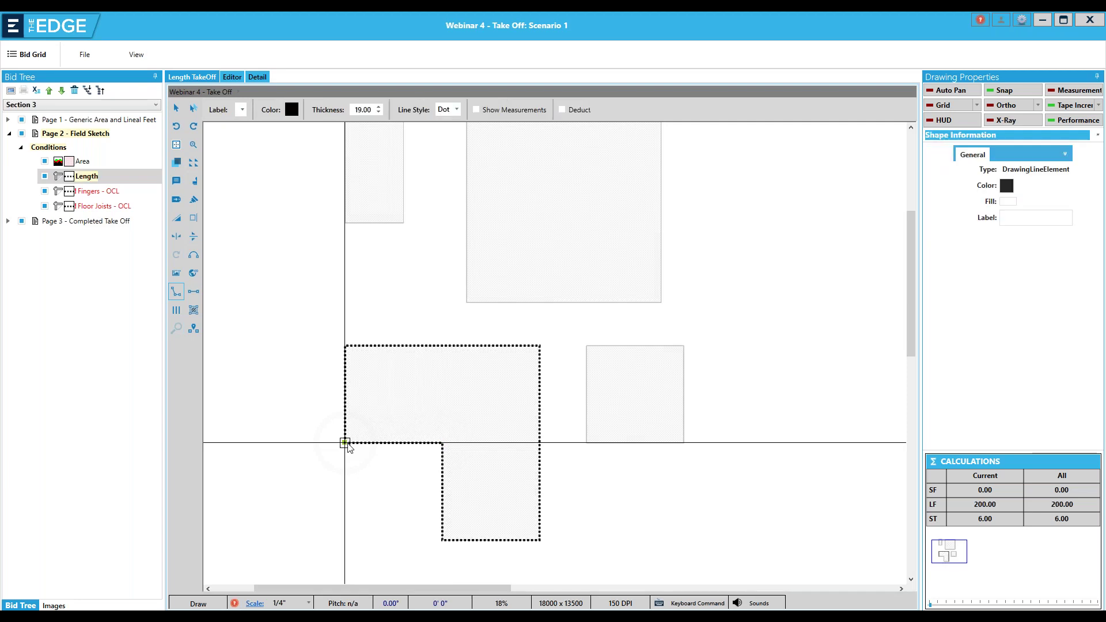
drag(912, 319, 913, 301)
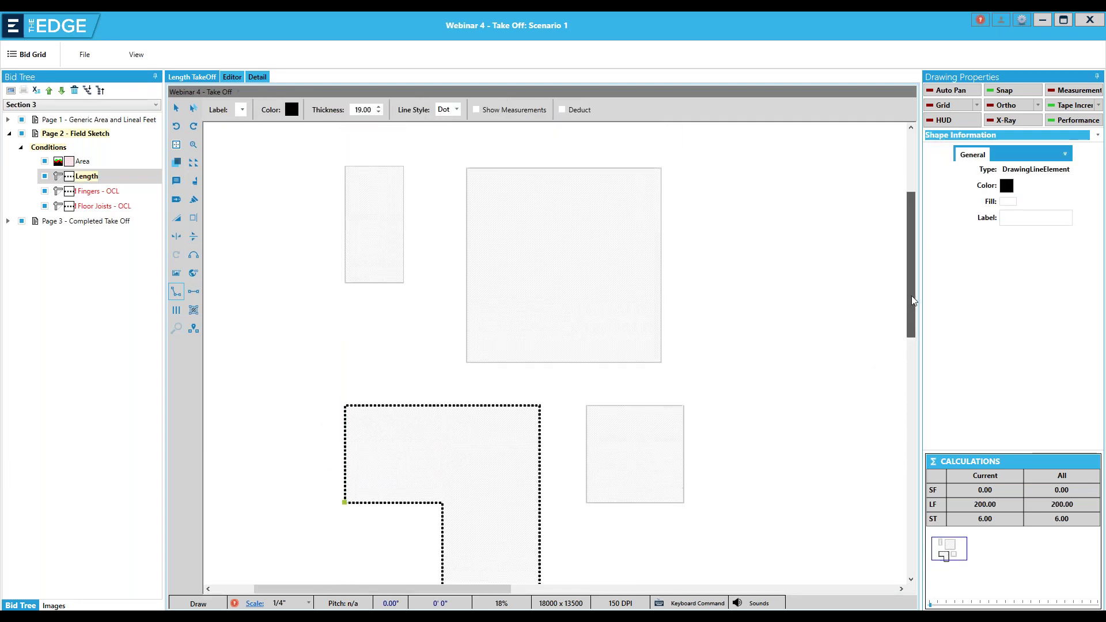
- Draw a 50 ft length segment along the square's top edge and move it just above
click(198, 292)
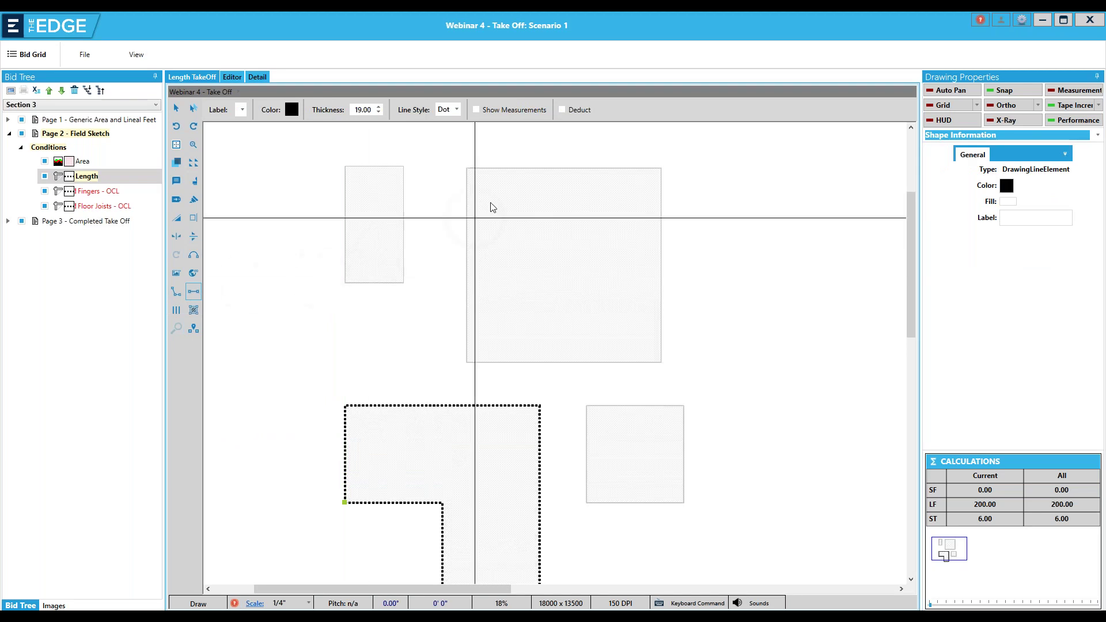
click(467, 168)
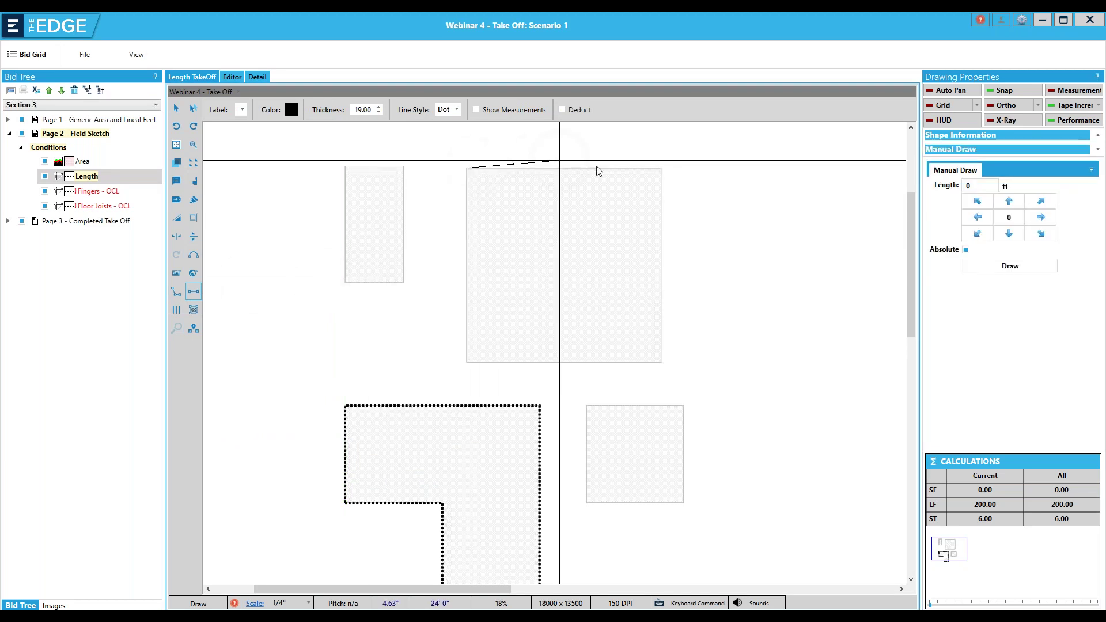
click(661, 169)
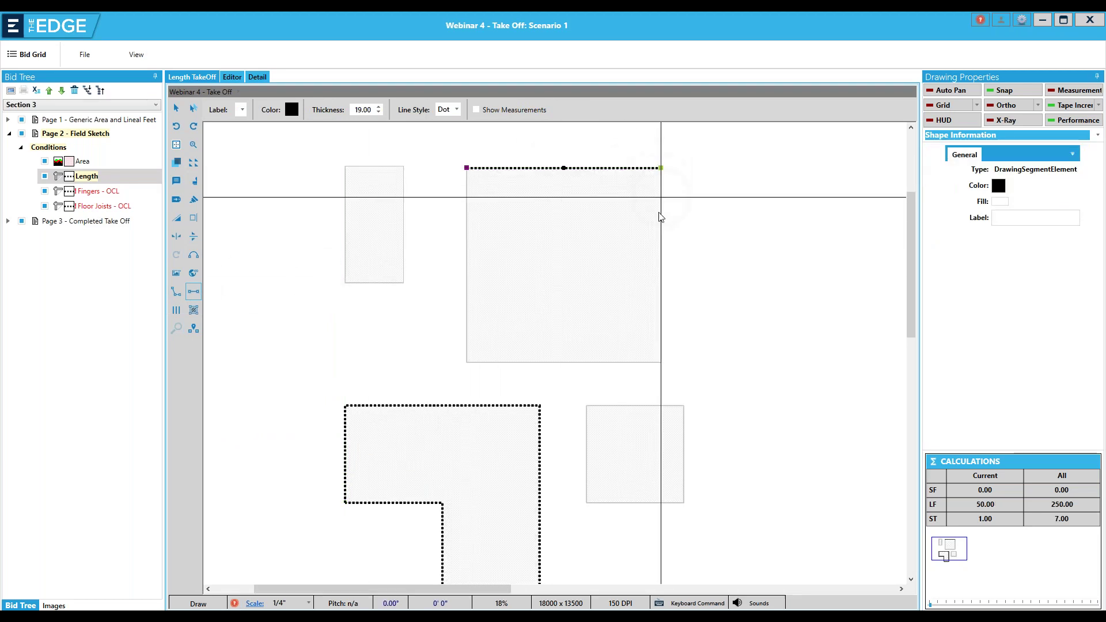
click(177, 109)
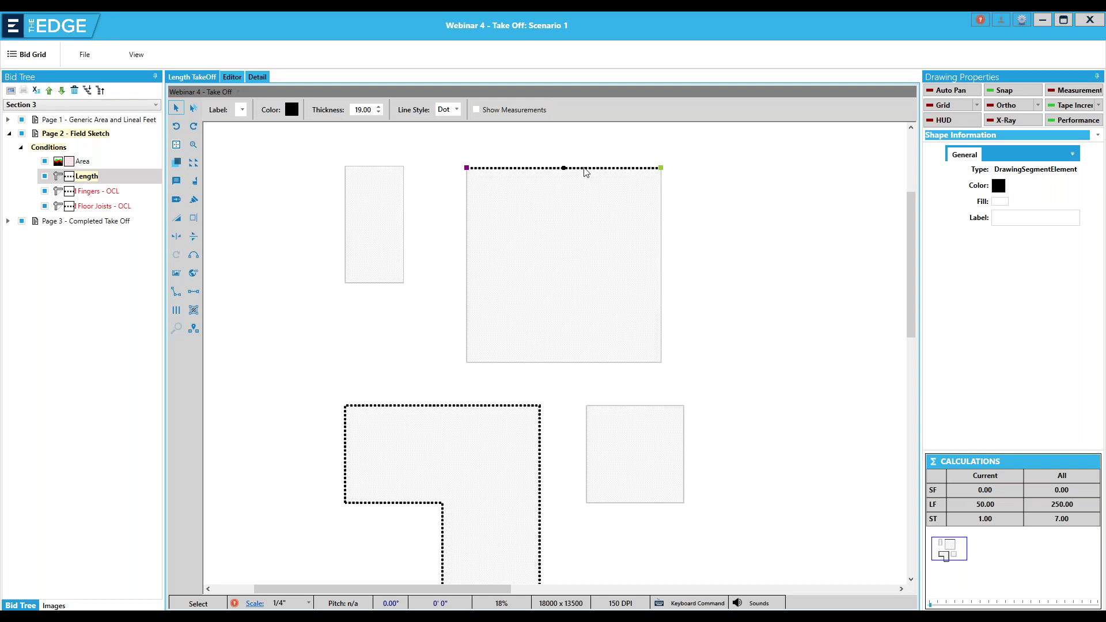
drag(586, 168, 586, 140)
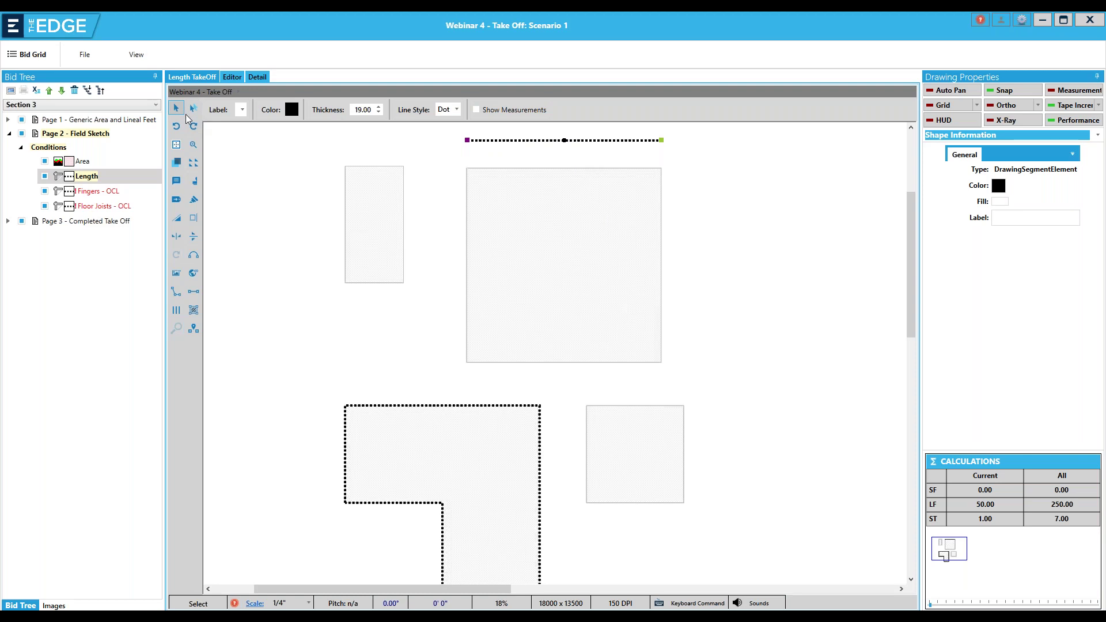
click(540, 452)
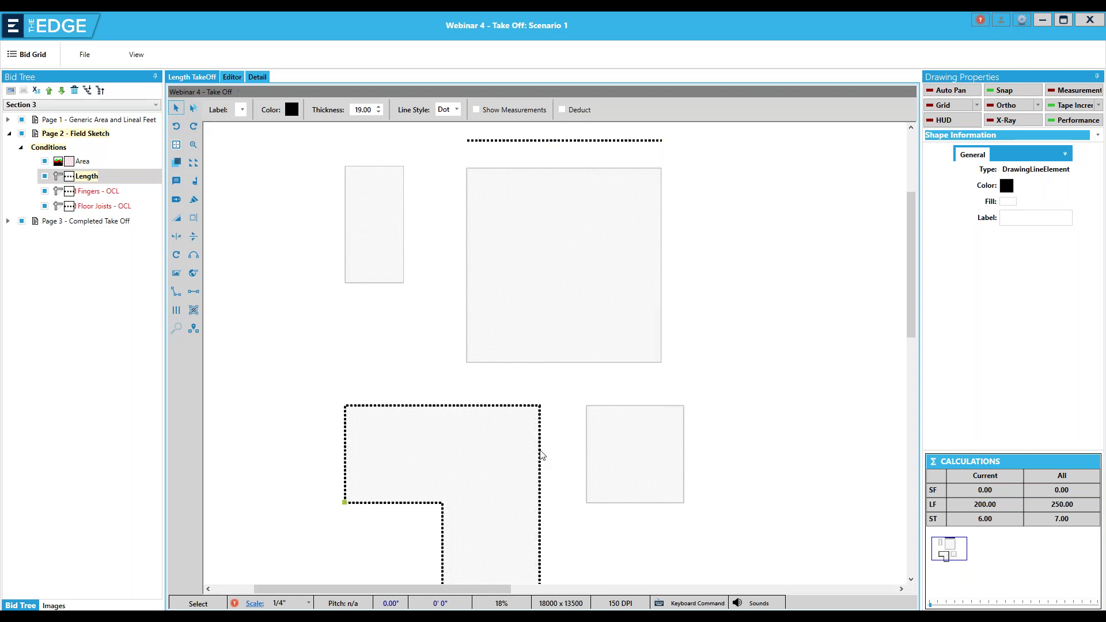
- Move the L-shaped length line up and right and convert it to segments
drag(541, 455, 881, 338)
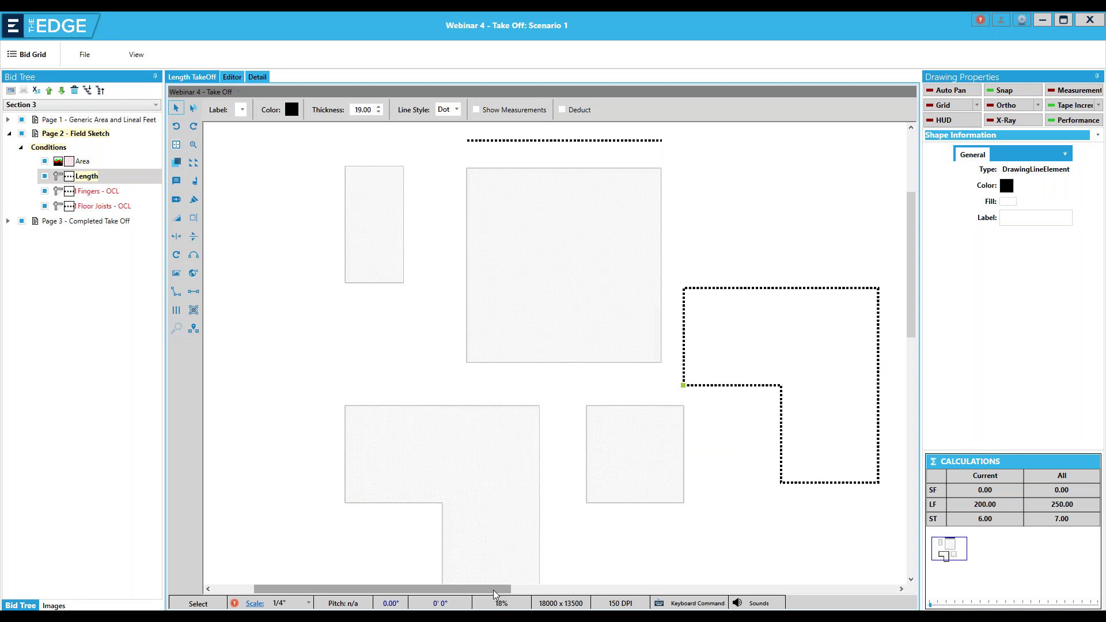
drag(497, 589, 553, 592)
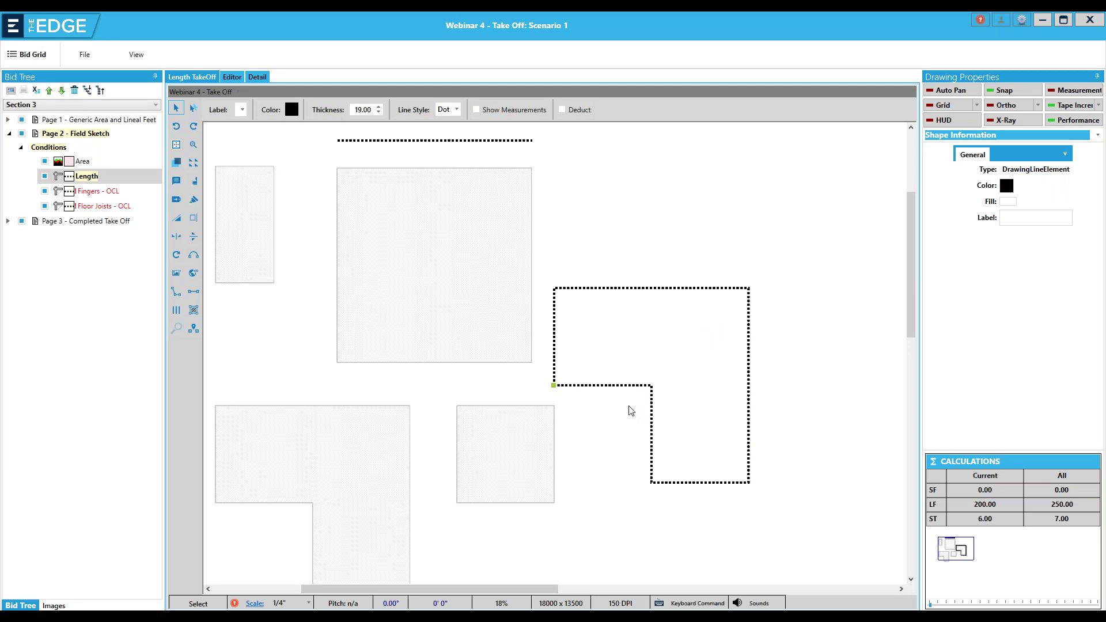
right_click(751, 380)
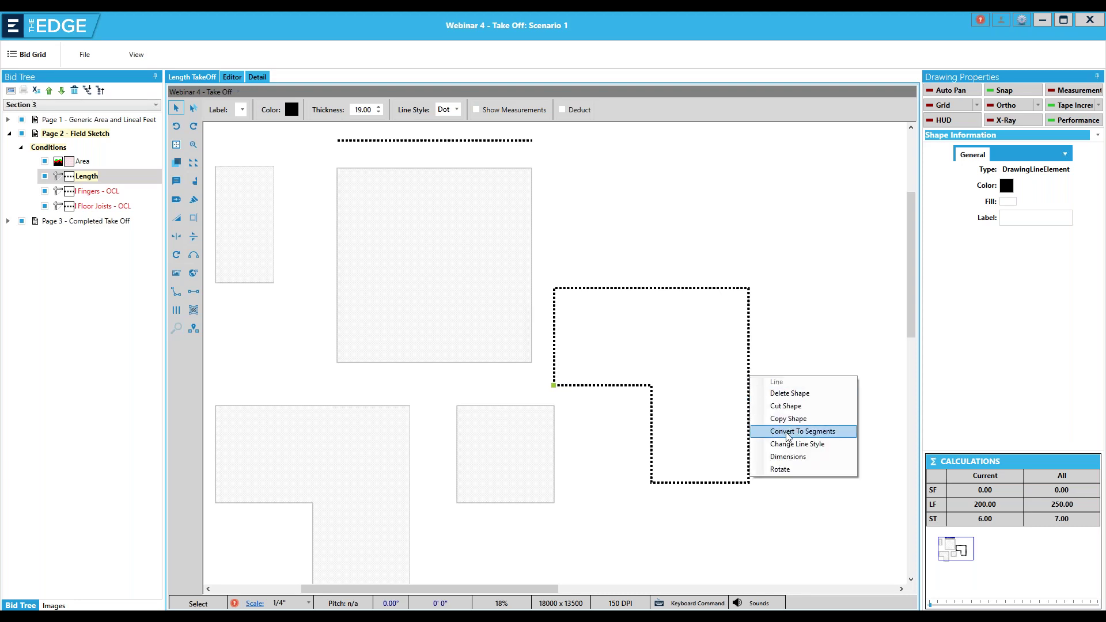
click(788, 433)
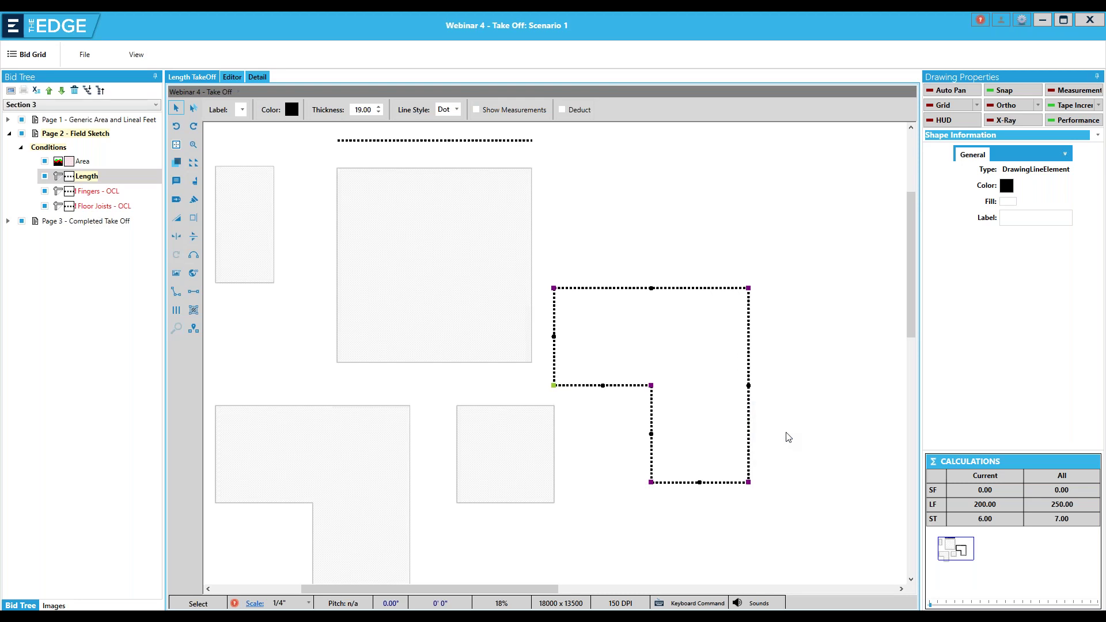
click(787, 436)
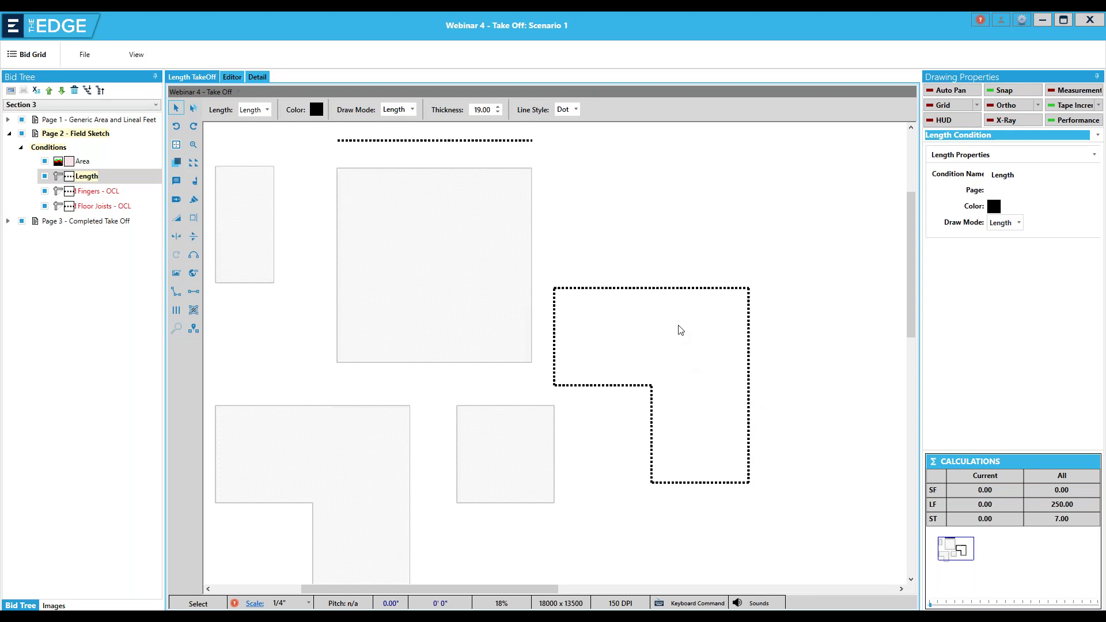
- Pull the top segment up-right and the lower-left segment down-left, away from the outline
click(667, 290)
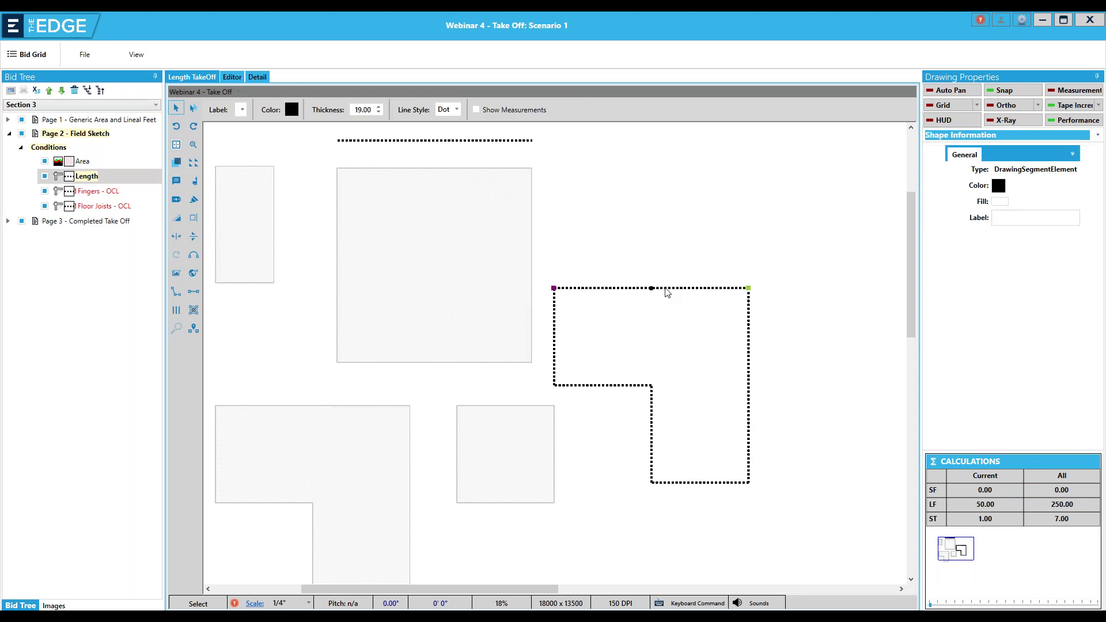
drag(667, 290, 717, 223)
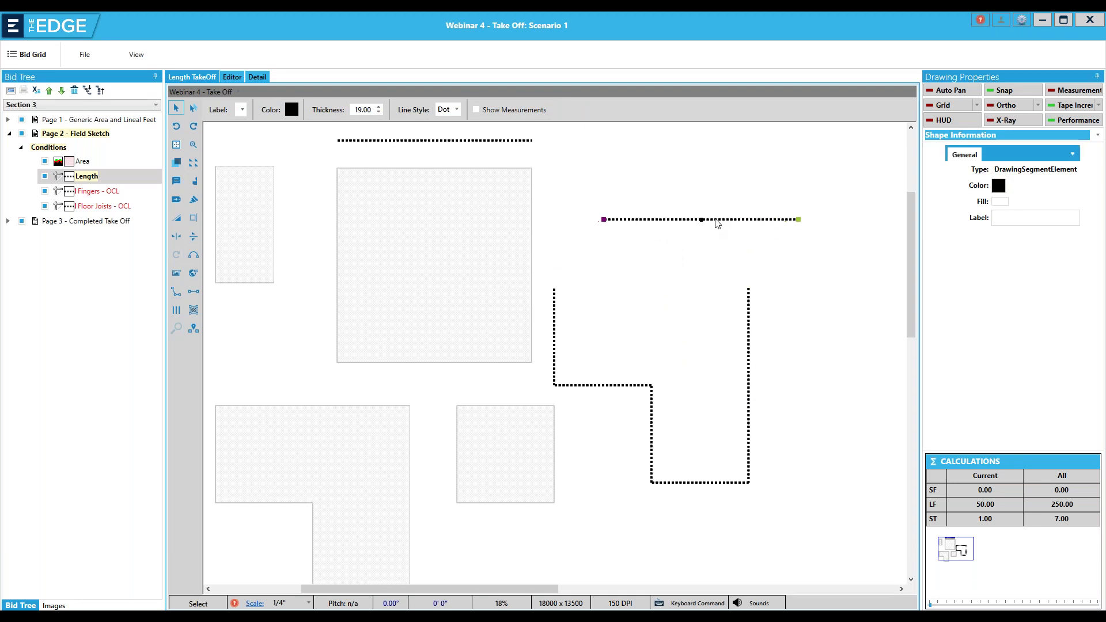
click(620, 387)
drag(620, 391, 570, 539)
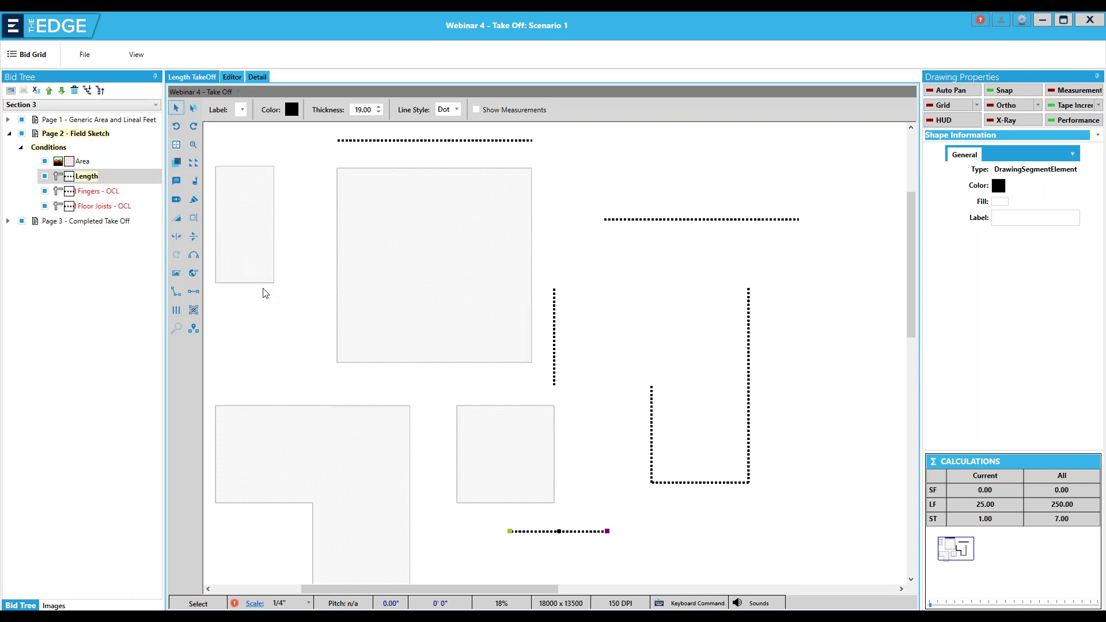
drag(482, 587, 454, 588)
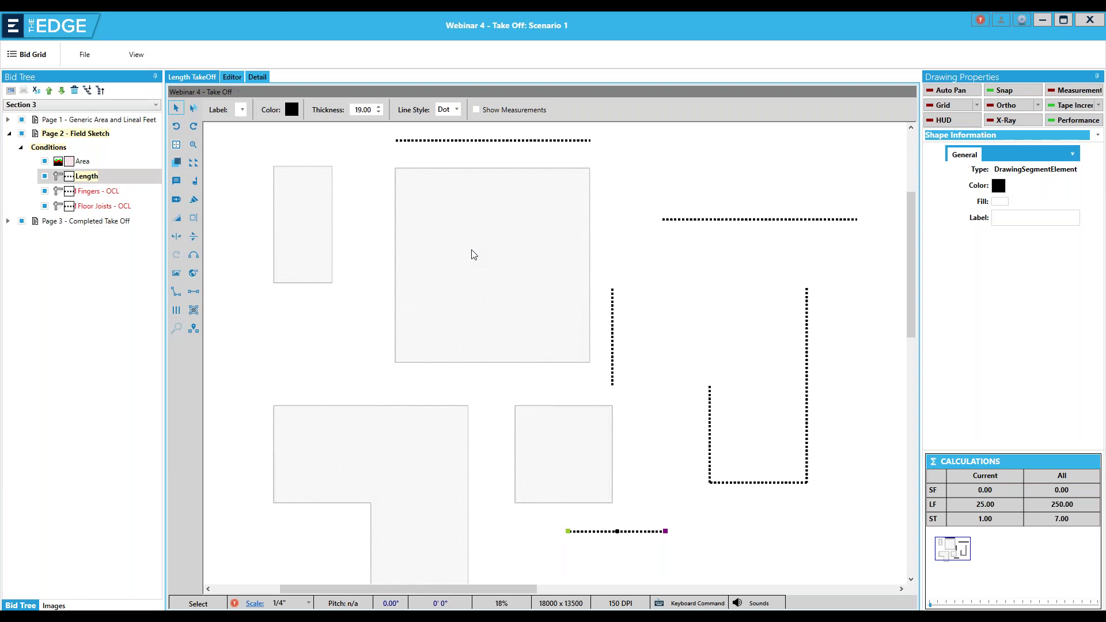
- Activate Fingers - OCL and apply 120 in OCL centers spacing
click(110, 192)
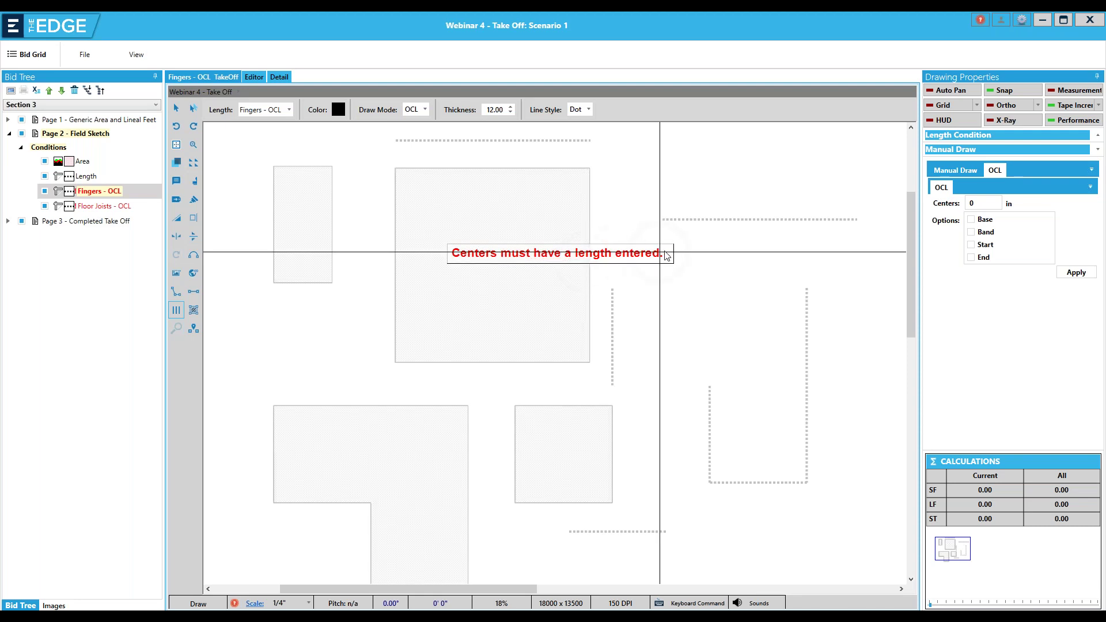
click(748, 266)
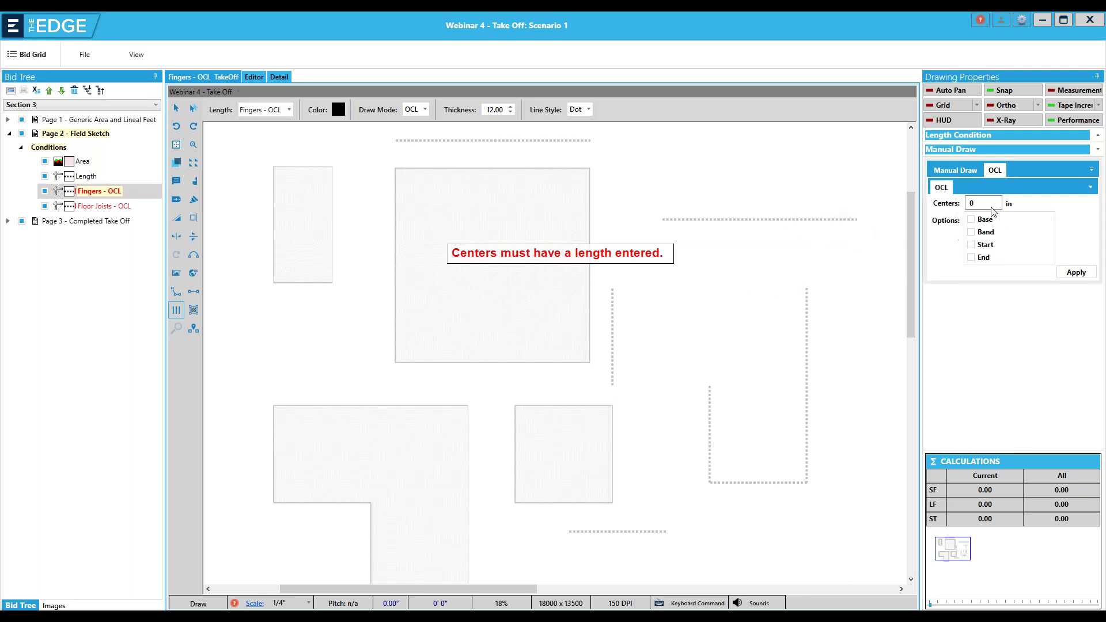
double_click(980, 205)
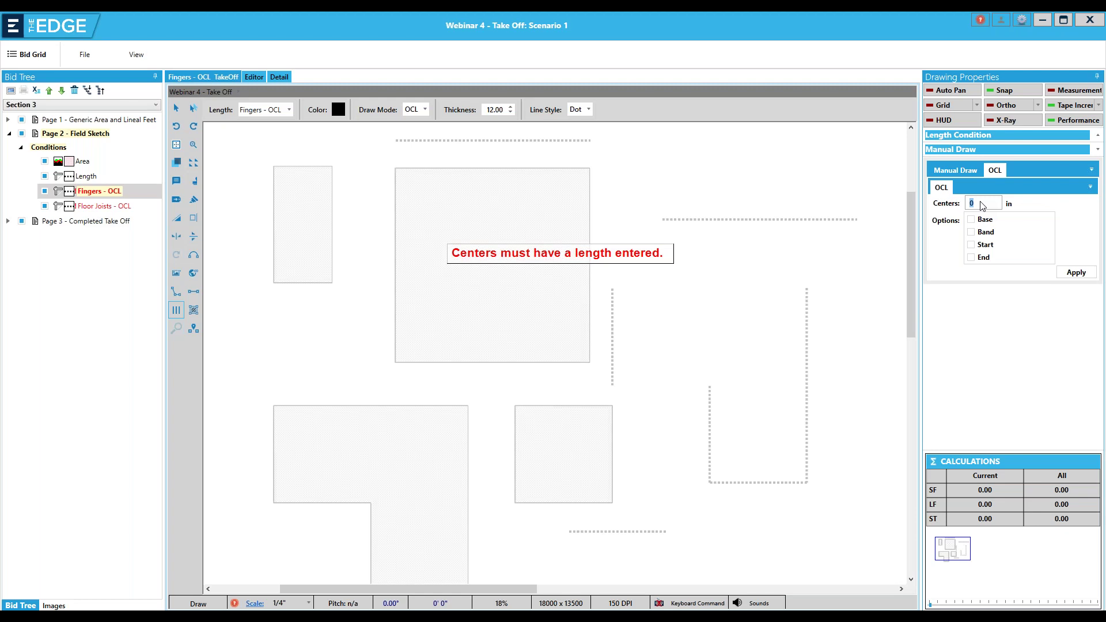
text(120)
click(1070, 272)
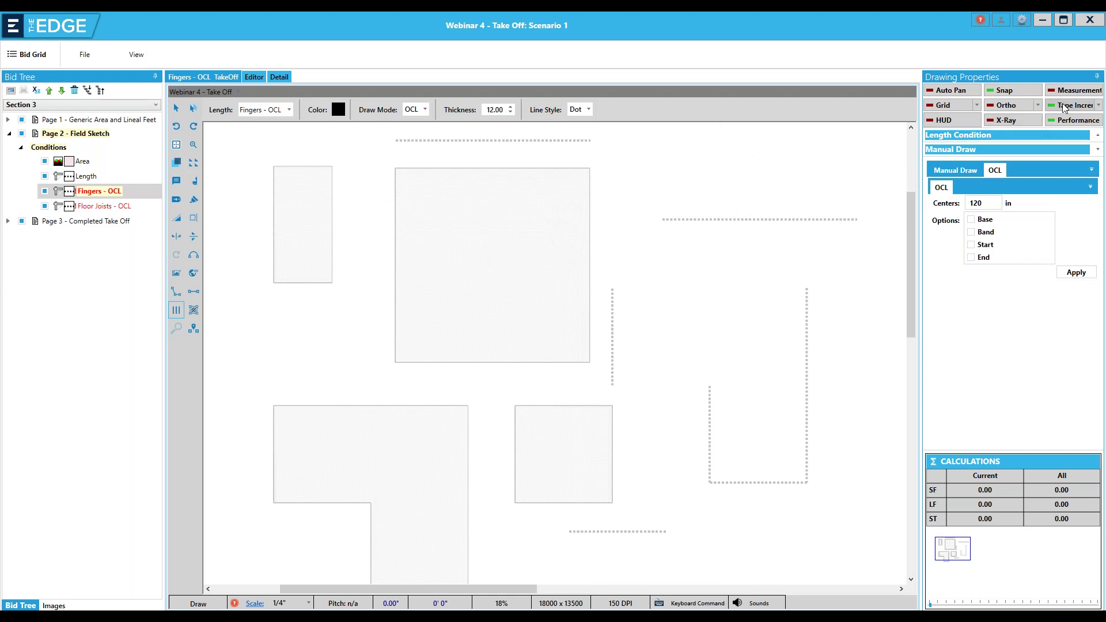
- Set a custom 120 tape increment and start a finger line at the large rectangle's top-left corner
click(1099, 107)
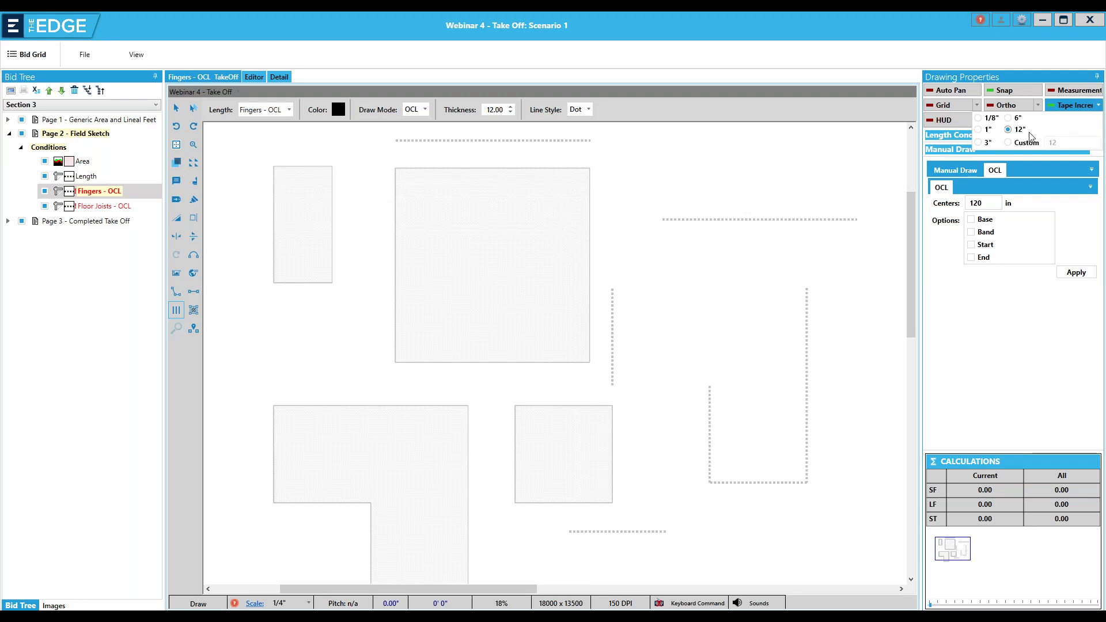
click(1009, 143)
click(1056, 141)
double_click(1056, 141)
text(120)
click(1100, 107)
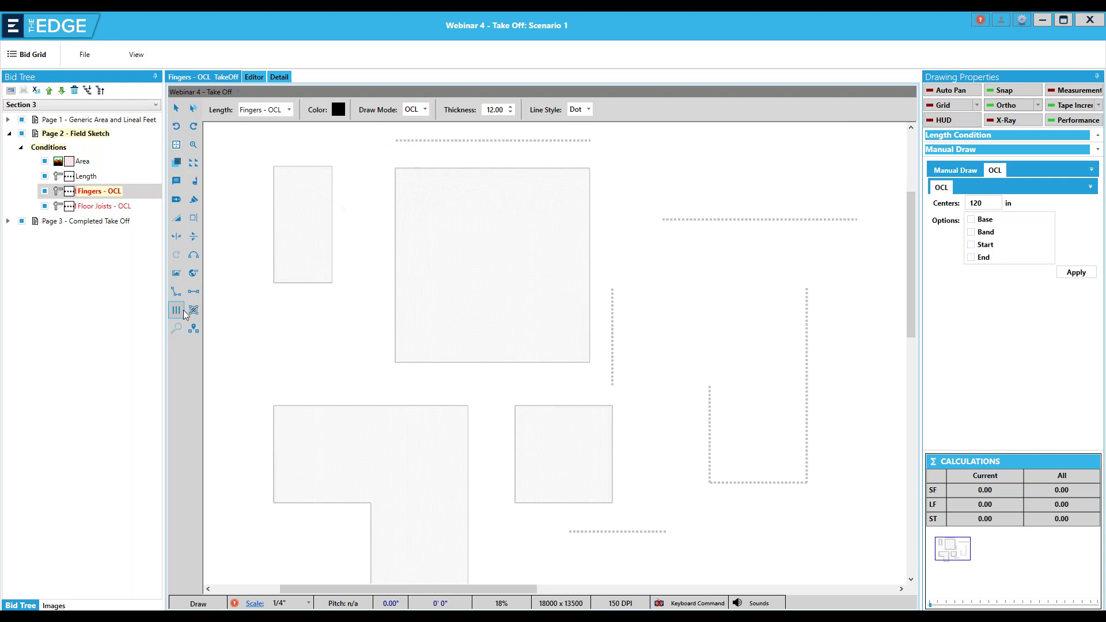
click(395, 168)
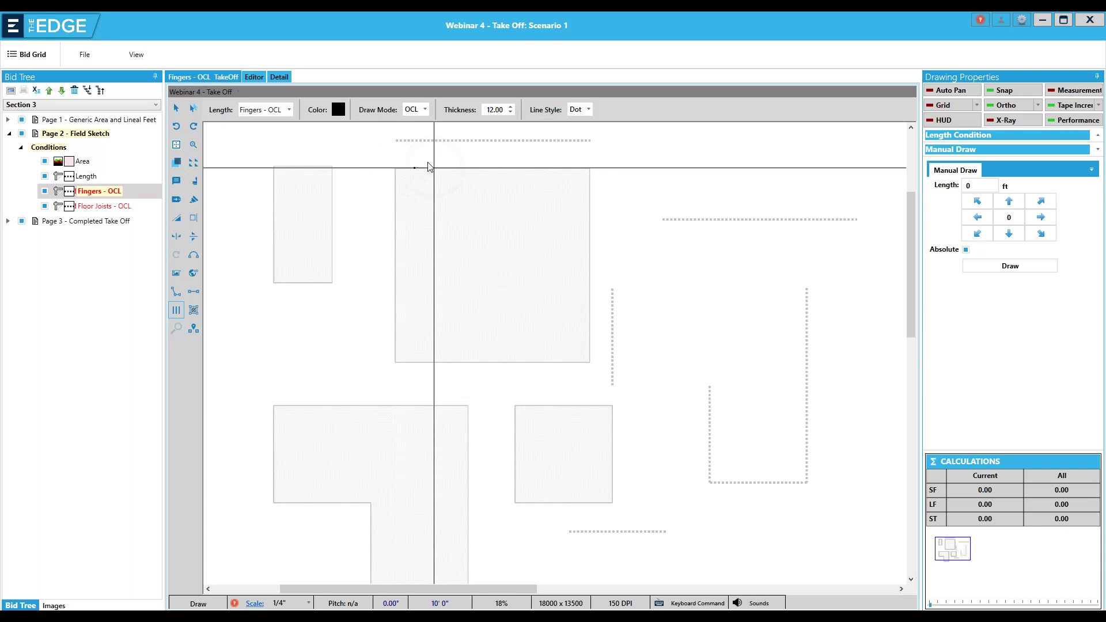
- Finish the OCL line along the large rectangle's top edge to generate the top fingers
click(588, 171)
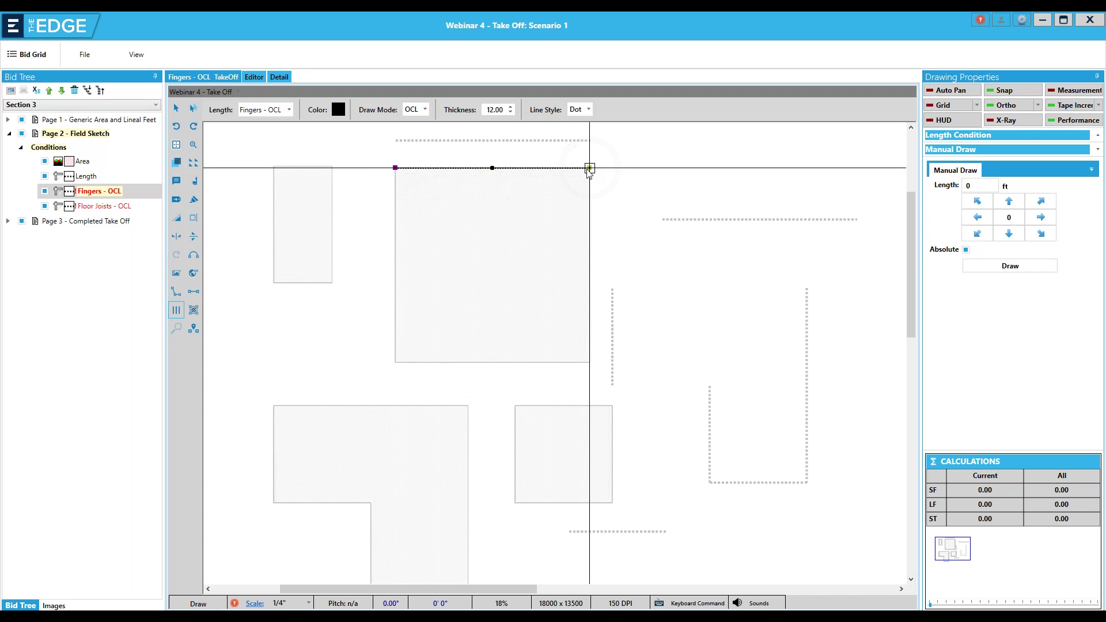
double_click(589, 206)
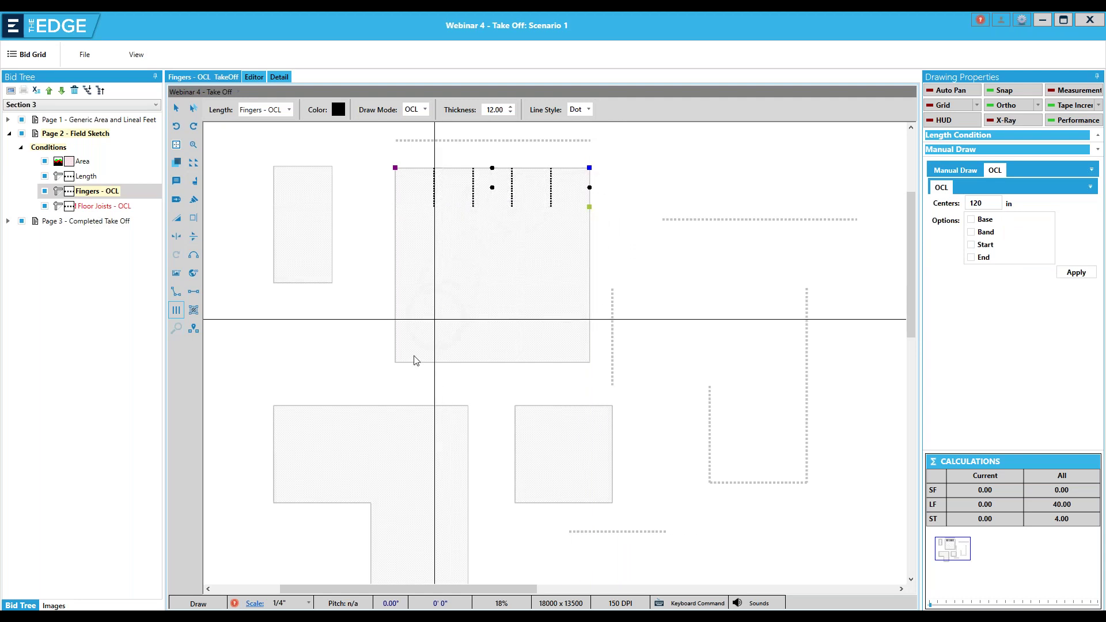
click(178, 311)
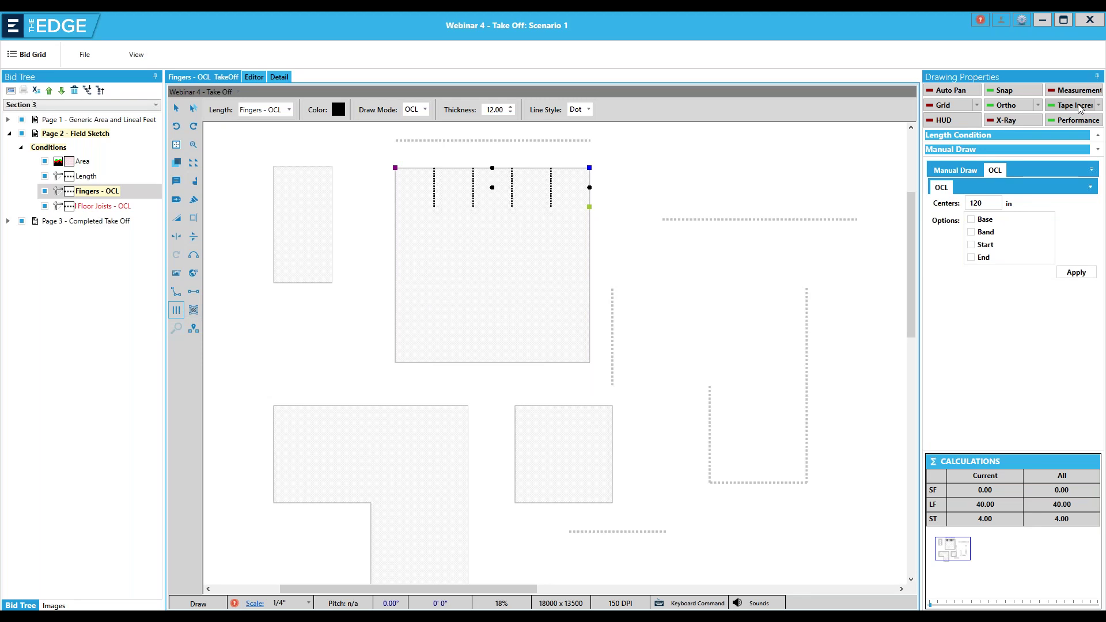
click(983, 205)
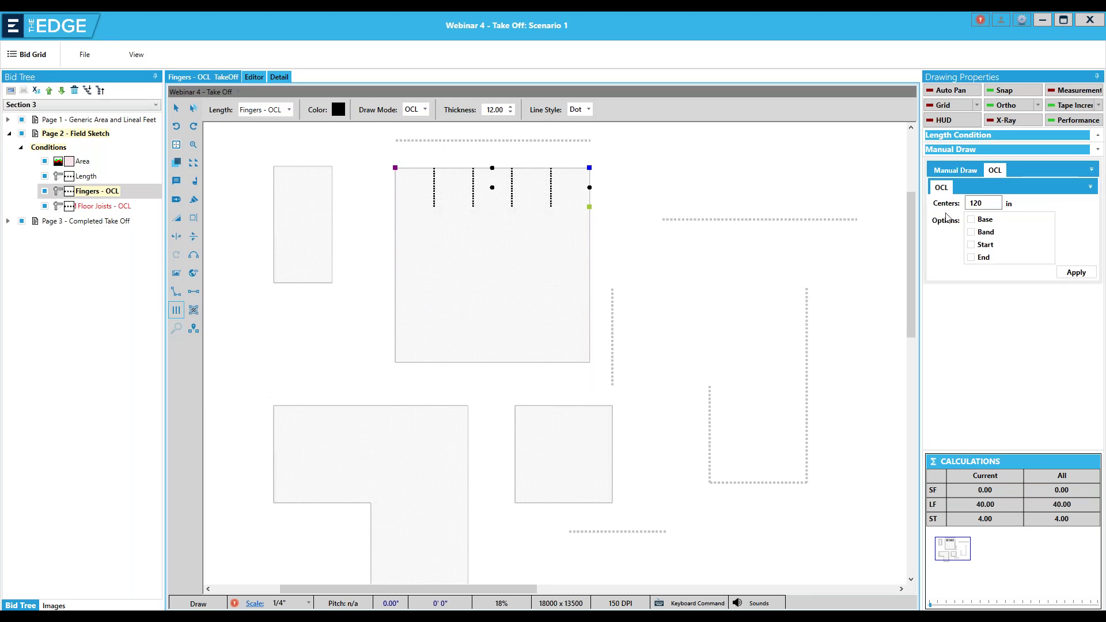
- Draw OCL fingers along the bottom edge (80 LF total), then make Floor Joists - OCL current
click(395, 363)
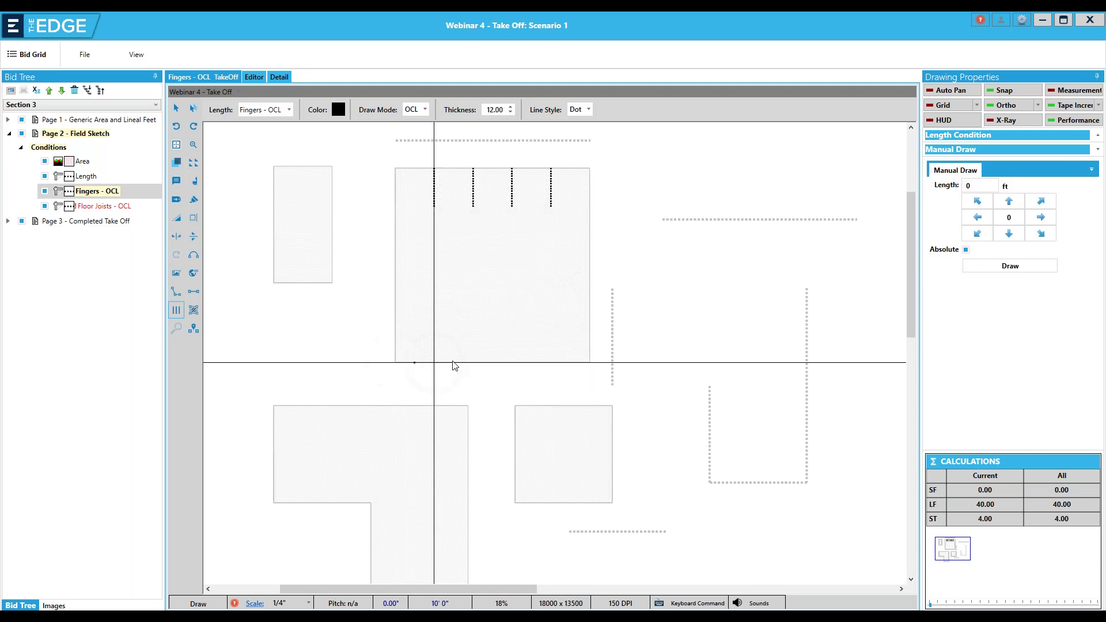
click(589, 363)
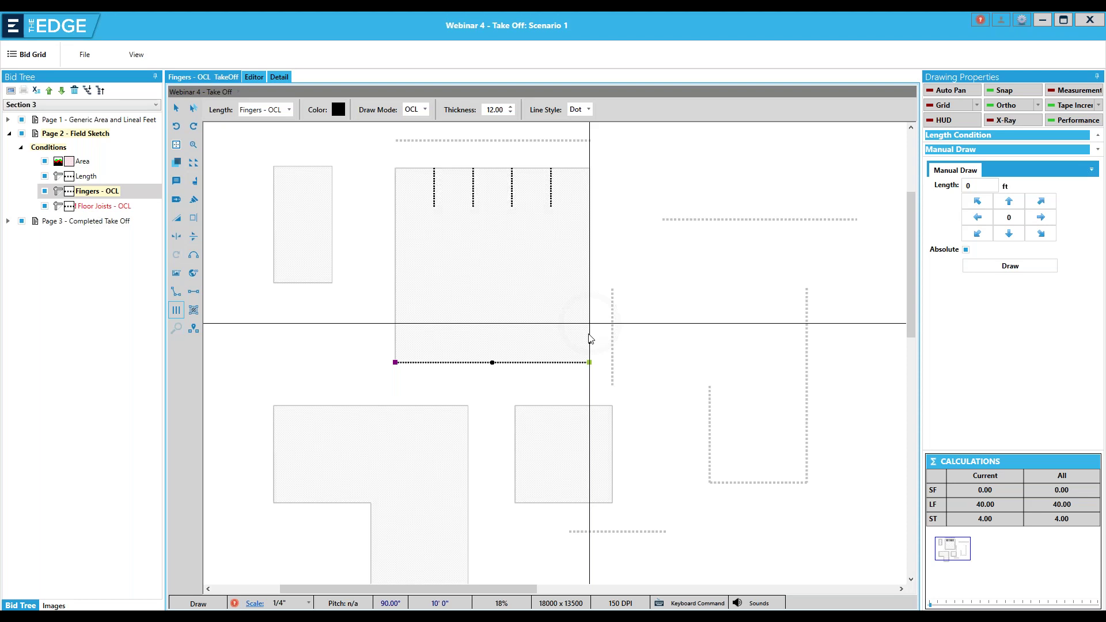
click(589, 339)
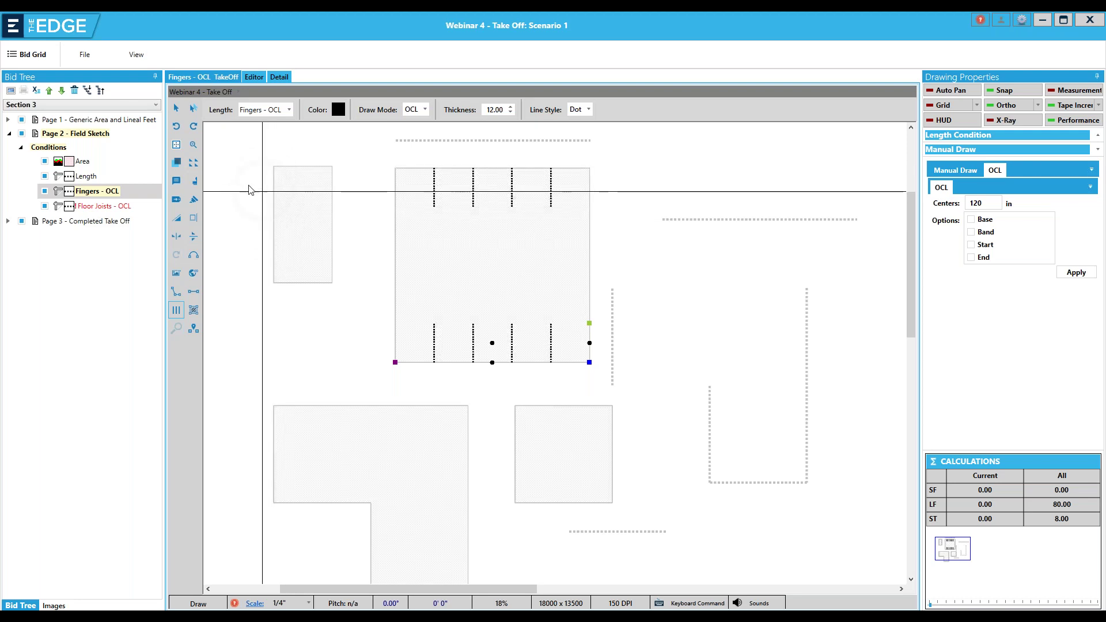
click(110, 206)
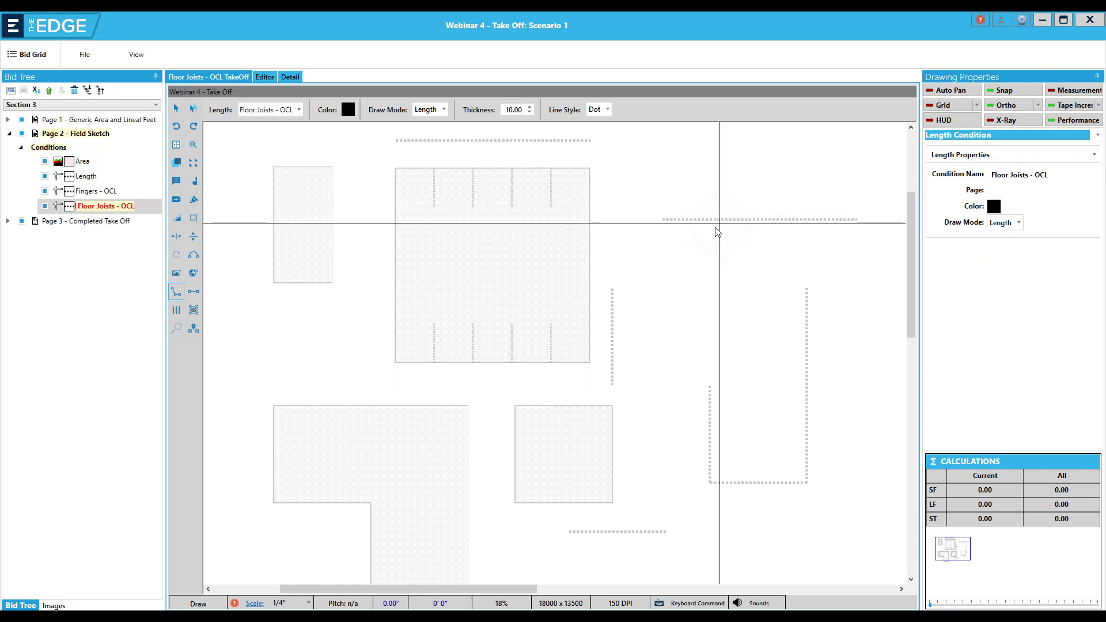
- Set up OCL floor joists at 24 in centers with the Tape Increment back at 12"
click(176, 310)
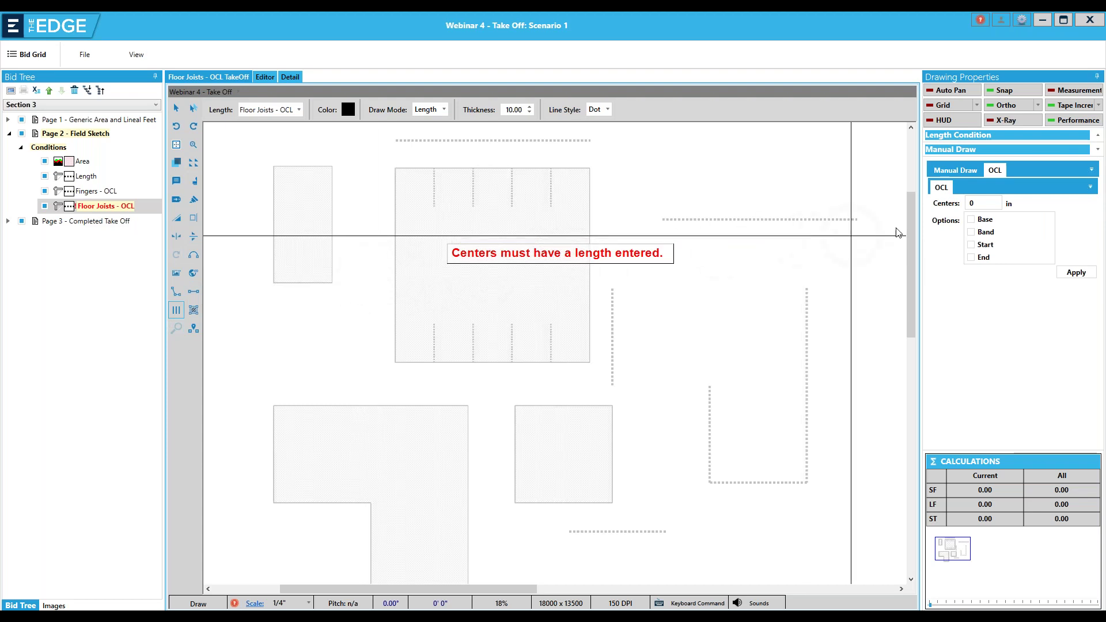
click(982, 205)
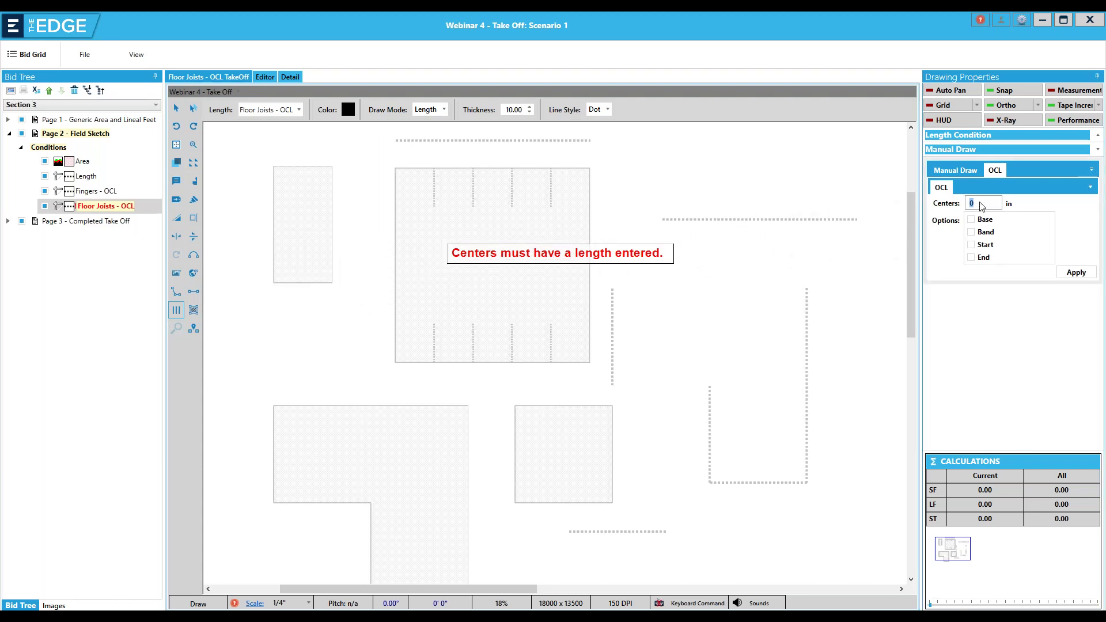
text(24)
click(1075, 272)
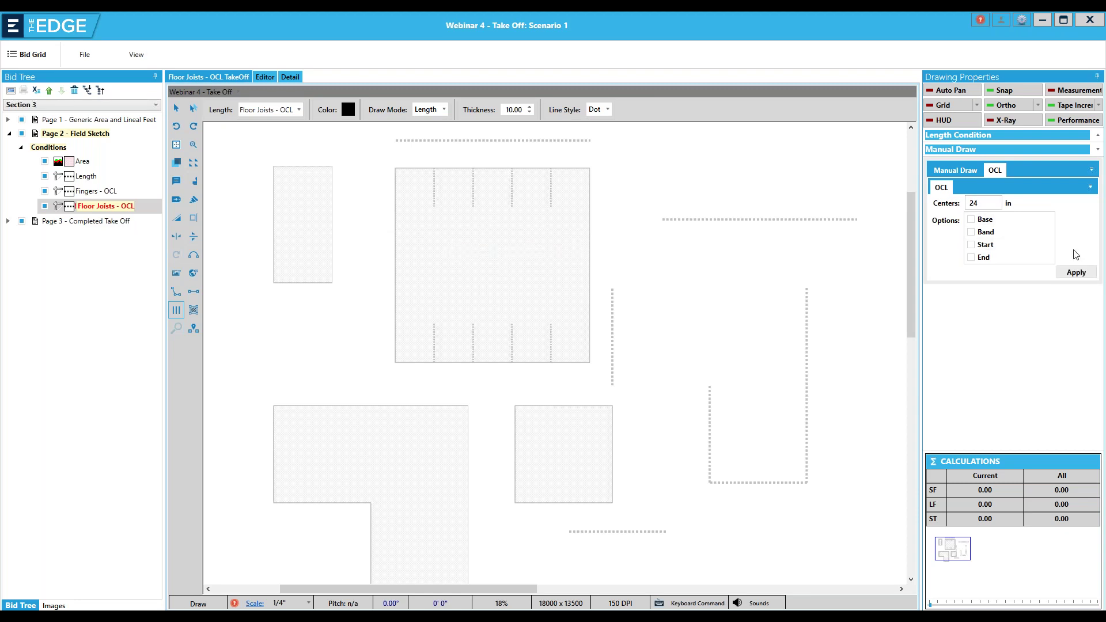
click(1100, 105)
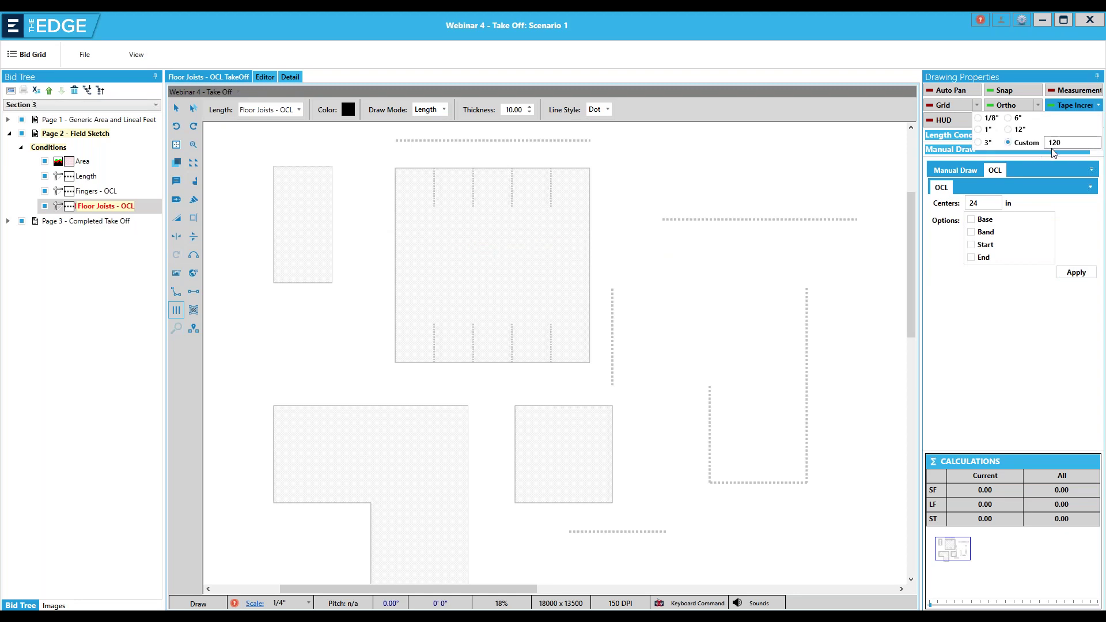
click(1009, 130)
click(1099, 105)
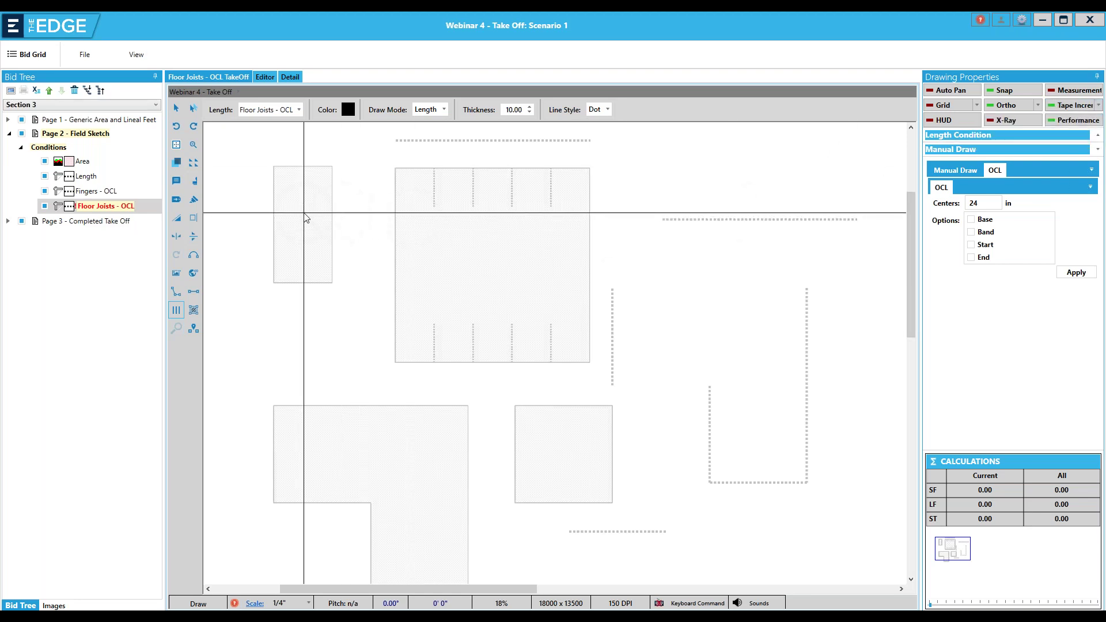
- Fill the small left rectangle with joists, totalling 210 LF and 14 ST
click(274, 167)
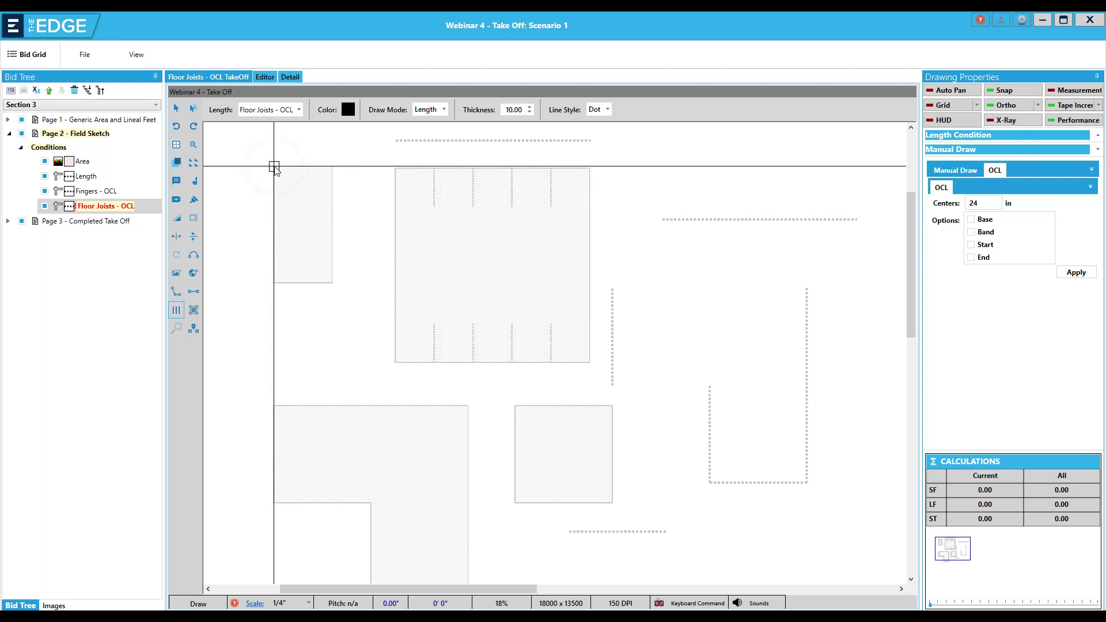
click(275, 283)
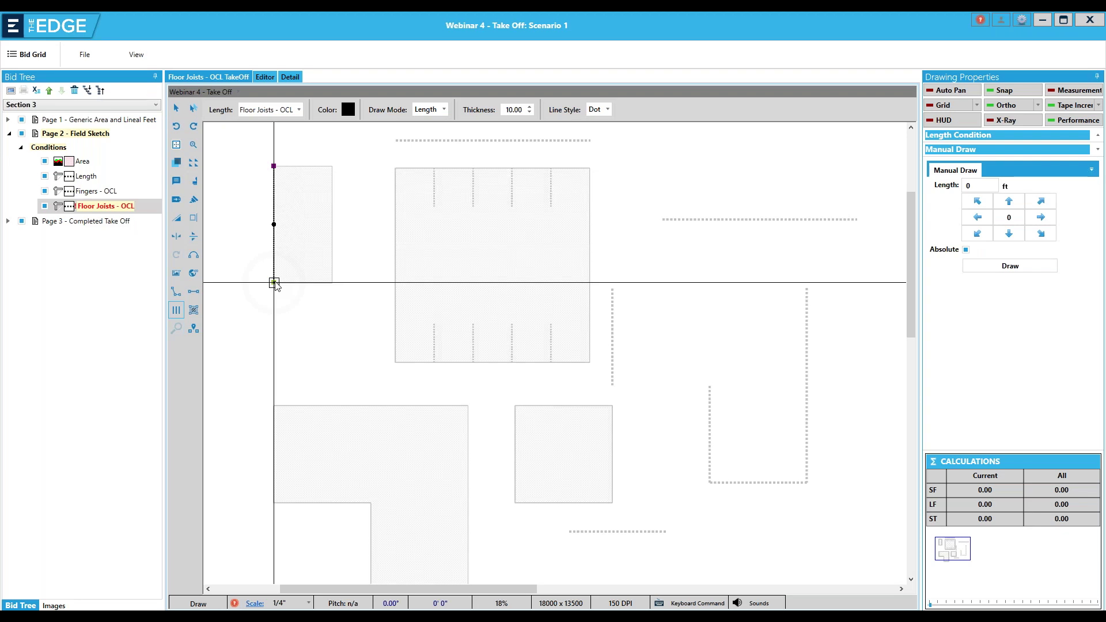
double_click(333, 283)
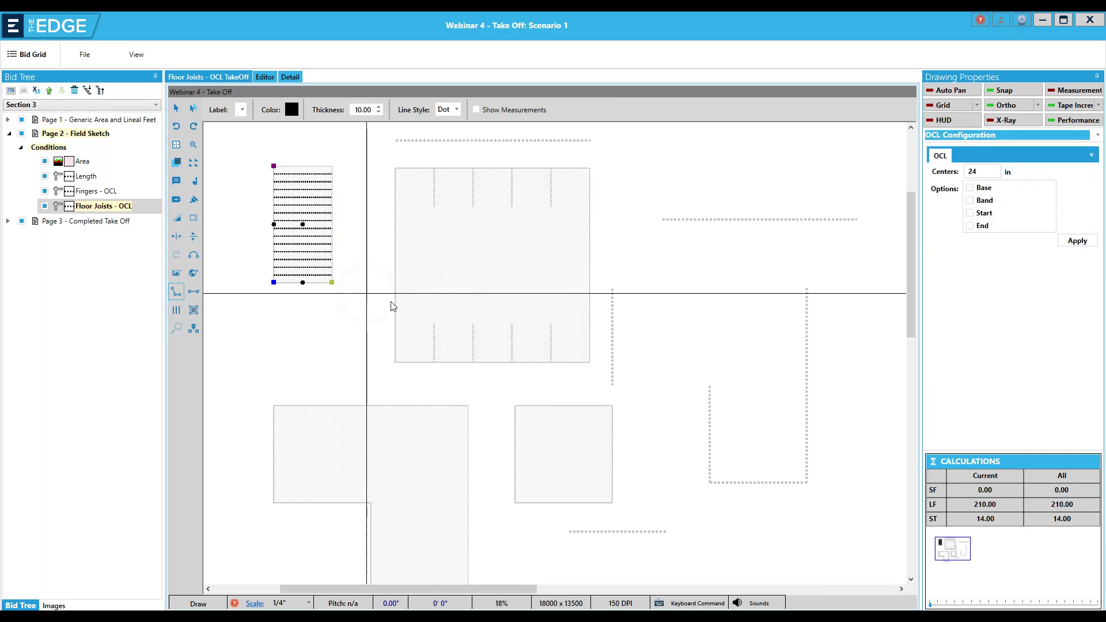
scroll(383, 310, up, 2)
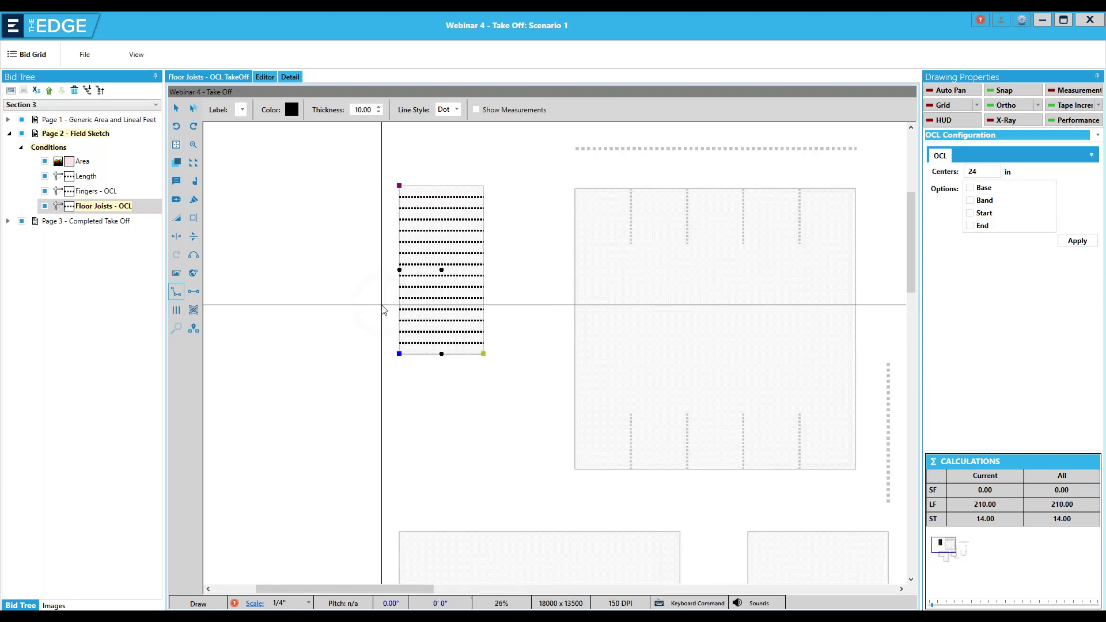
scroll(383, 310, up, 1)
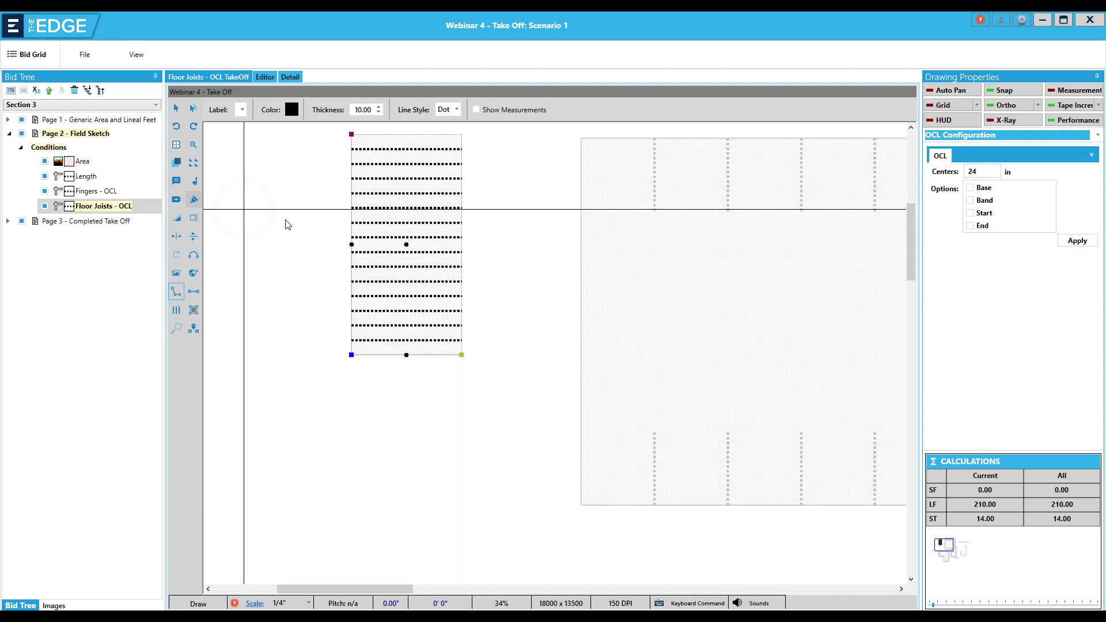
scroll(294, 259, down, 3)
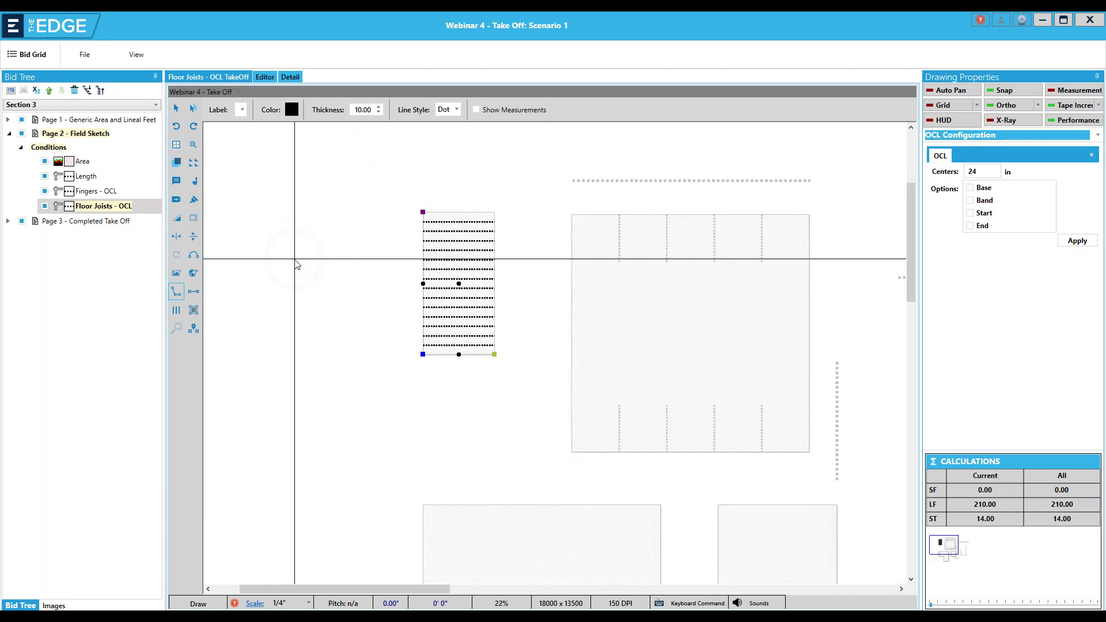
click(9, 134)
- Show Page 3's DW Box Header and all take-offs, hiding Metal Furred Radius Wall
click(9, 148)
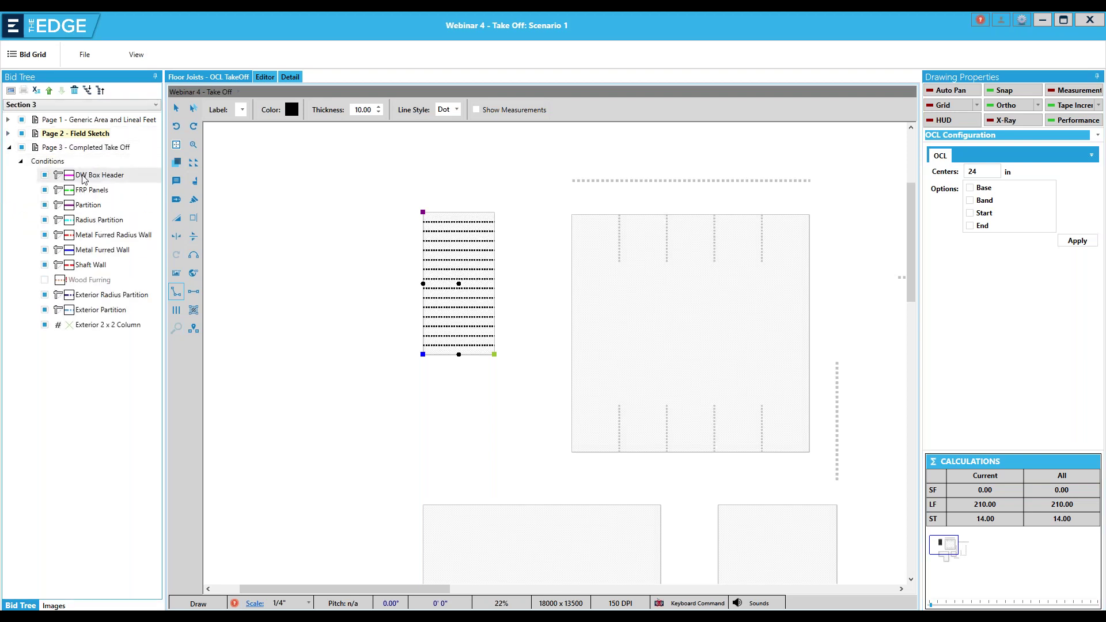
click(83, 179)
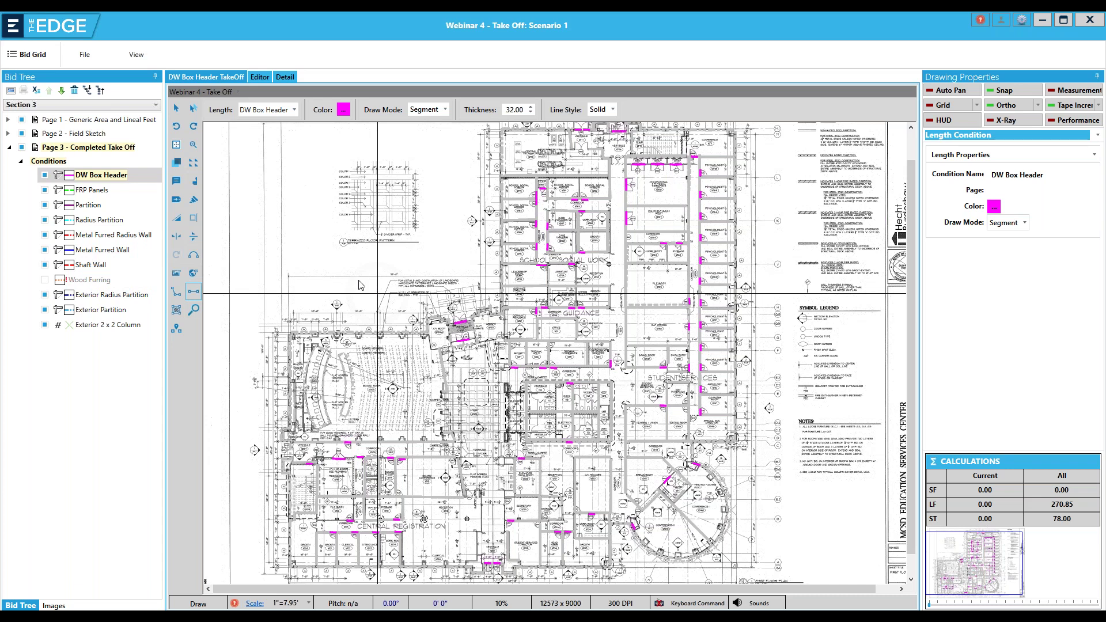
click(177, 162)
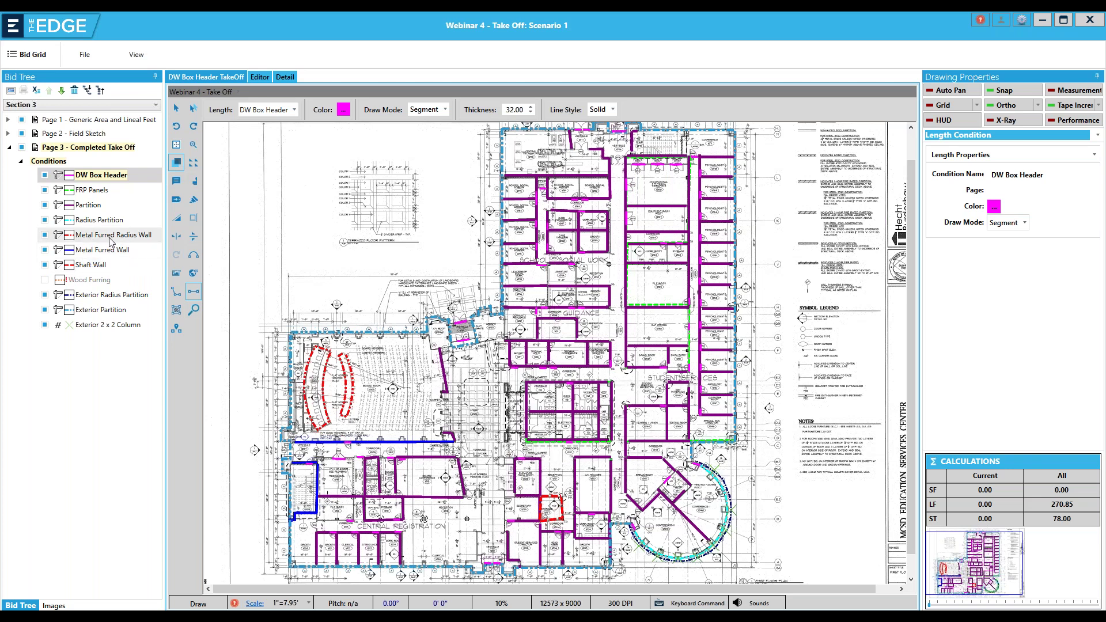
click(45, 235)
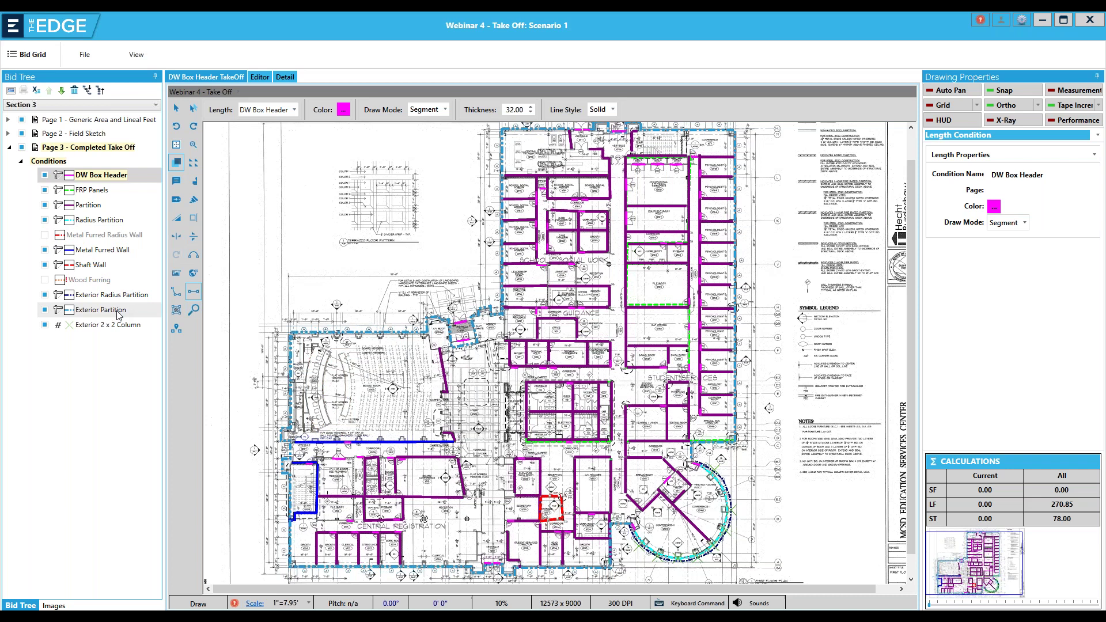